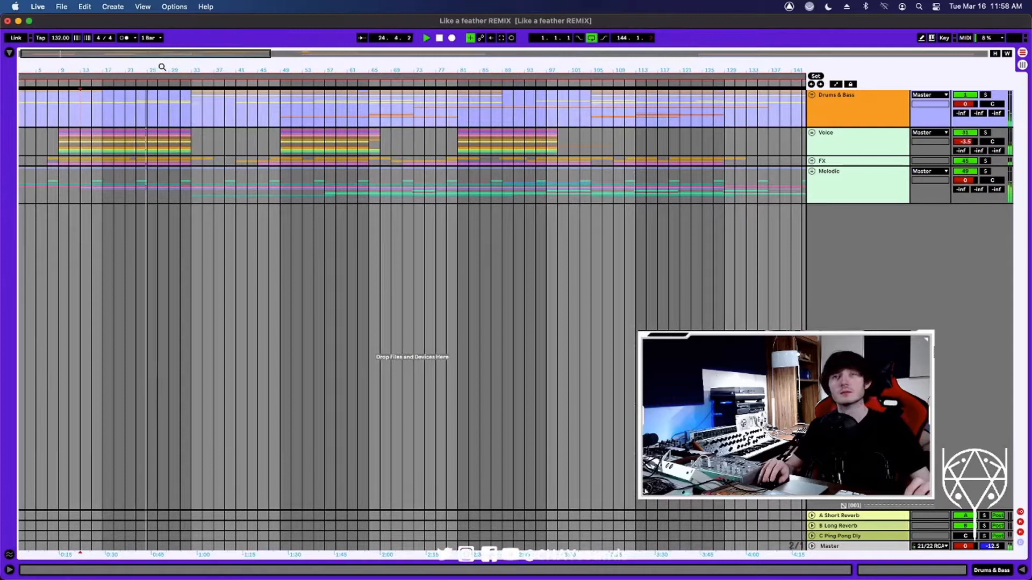
{"action": "left_click_drag", "start_coordinate": [160, 70], "coordinate": [159, 75]}
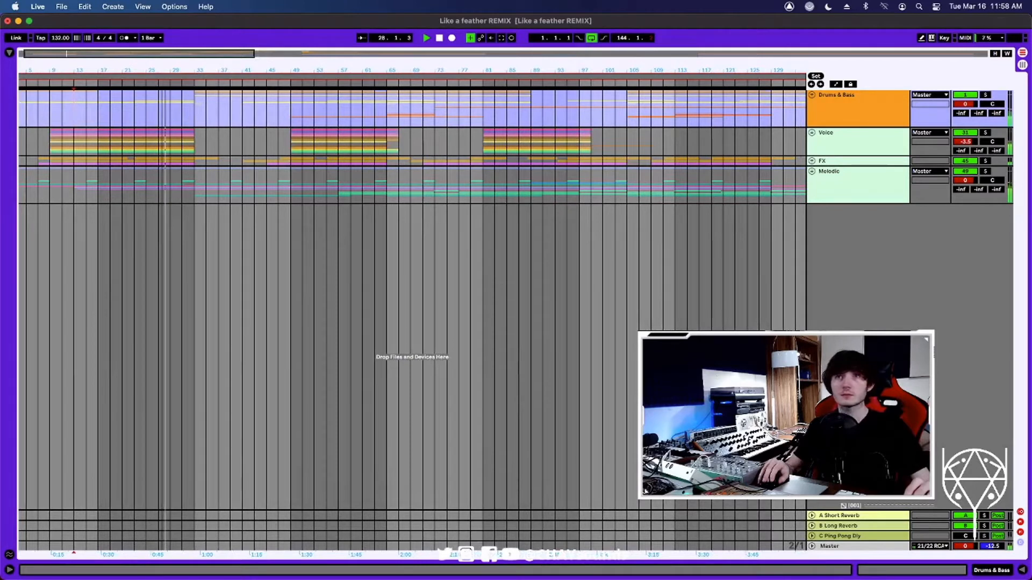
{"action": "left_click_drag", "start_coordinate": [160, 70], "coordinate": [161, 69]}
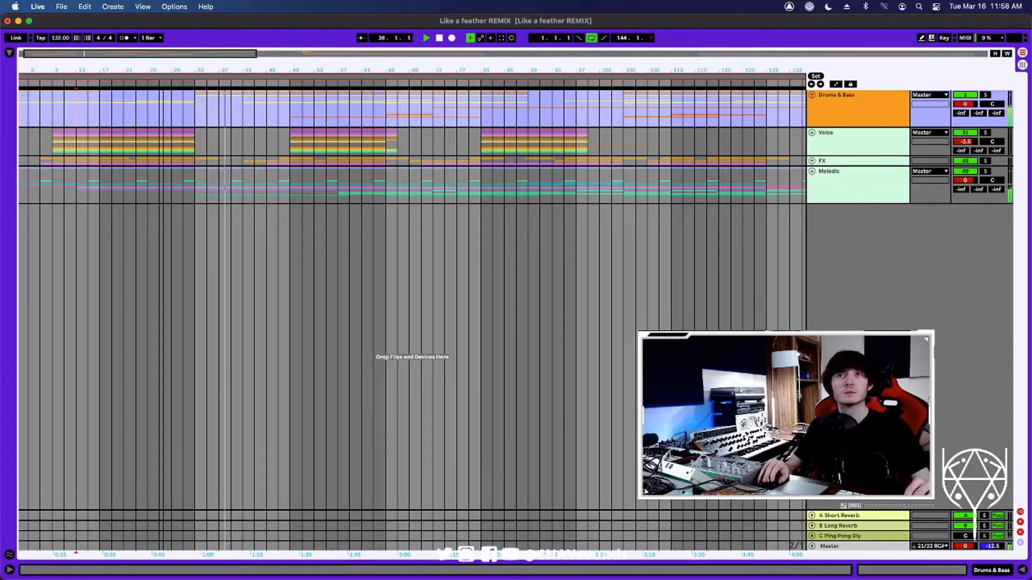
{"action": "scroll", "coordinate": [412, 301], "scroll_direction": "left", "scroll_amount": 2}
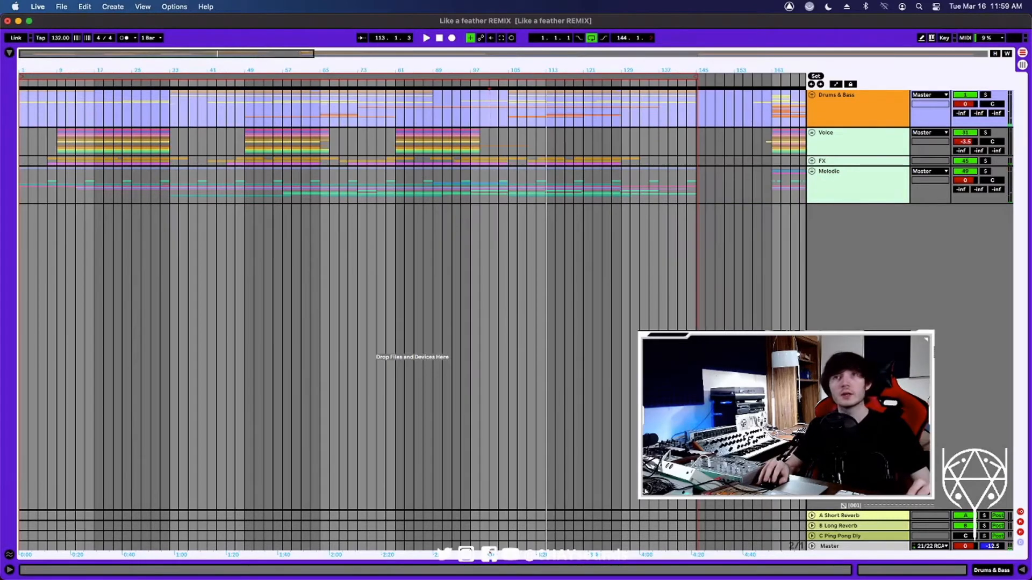
{"action": "left_click_drag", "start_coordinate": [385, 69], "coordinate": [385, 58]}
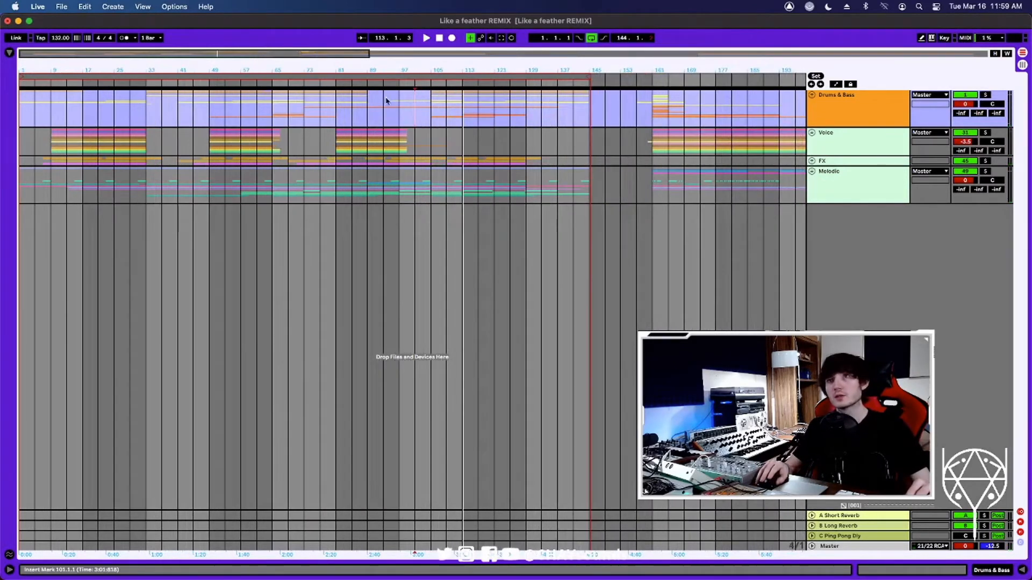
{"action": "left_click", "coordinate": [840, 115]}
{"action": "left_click", "coordinate": [838, 149]}
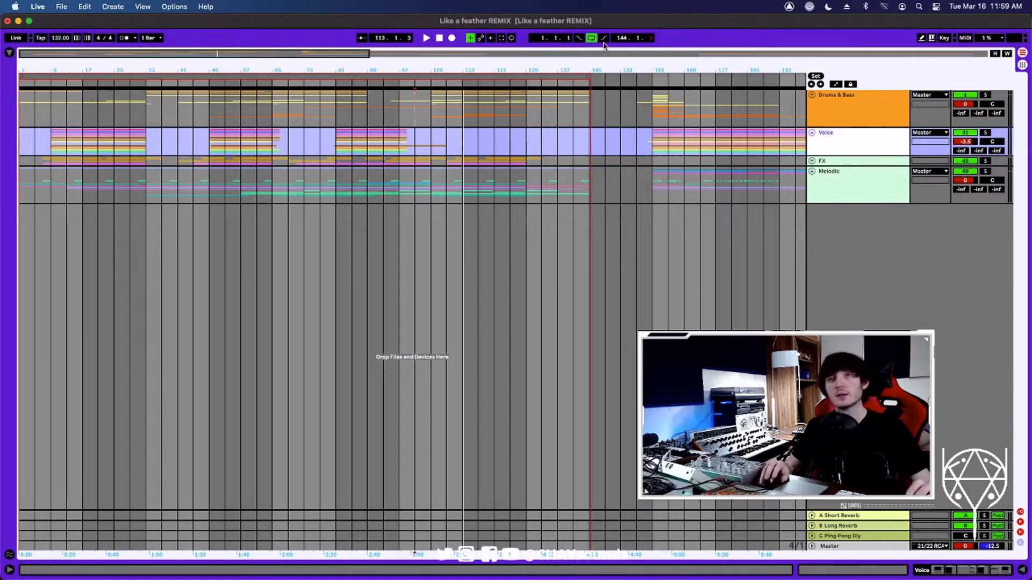
Unfold the Drums & Bass group to show its subgroups and tracks.
{"action": "left_click", "coordinate": [837, 98]}
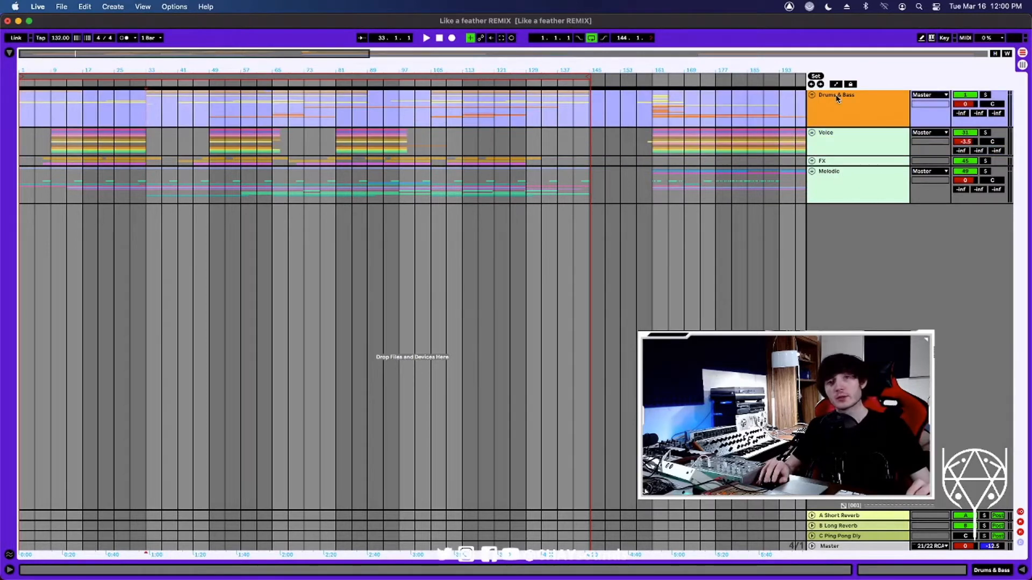
{"action": "left_click", "coordinate": [812, 95]}
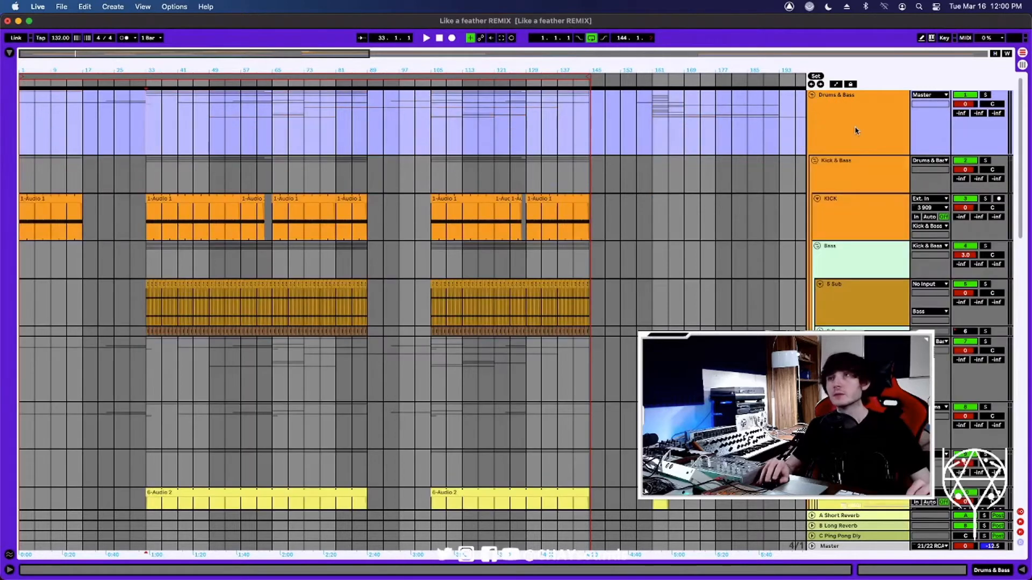
{"action": "scroll", "coordinate": [879, 186], "scroll_direction": "down", "scroll_amount": 1}
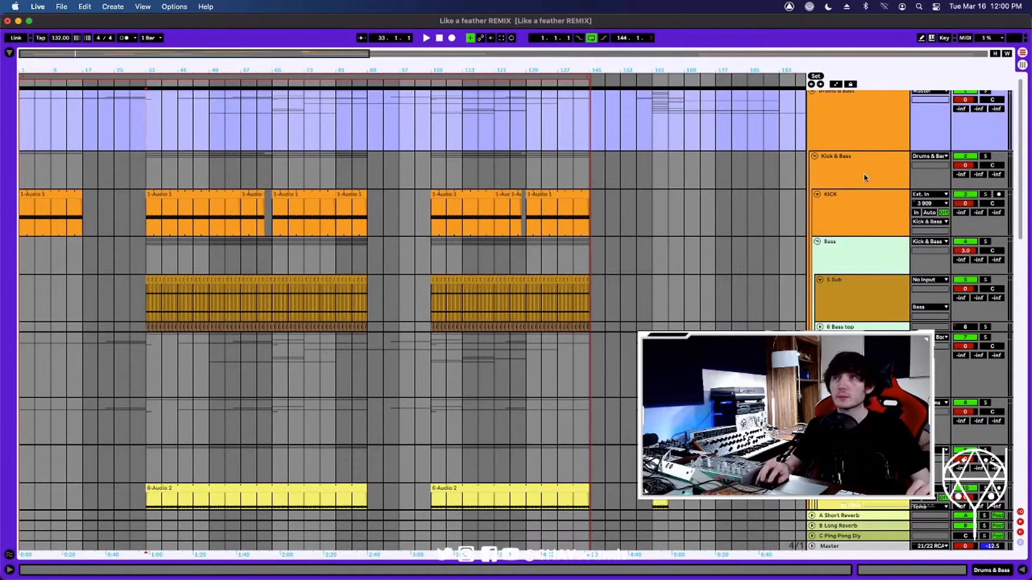
Solo the Kick & Bass group and play it from bar 33.
{"action": "left_click", "coordinate": [867, 176]}
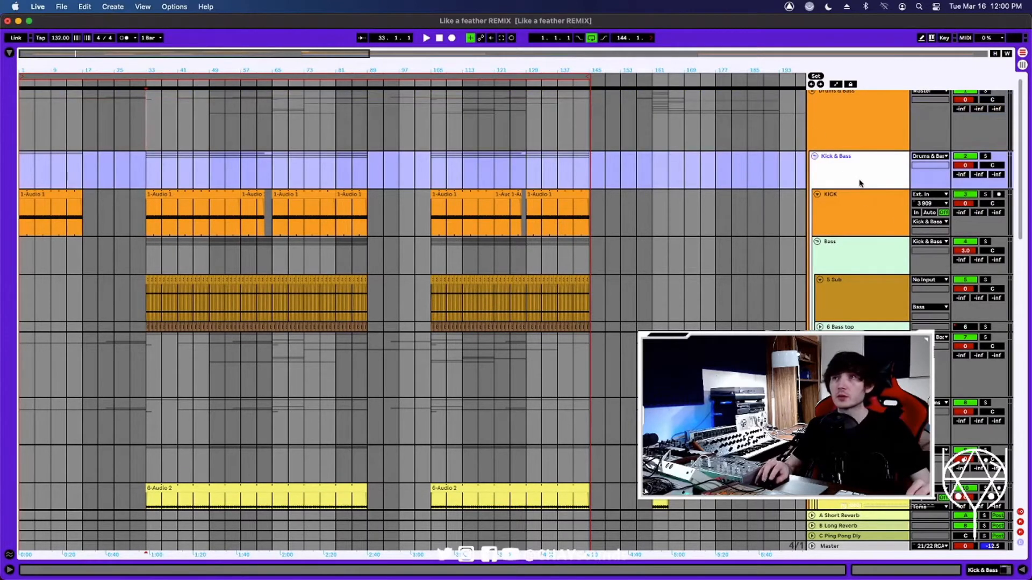
{"action": "scroll", "coordinate": [859, 184], "scroll_direction": "up", "scroll_amount": 1}
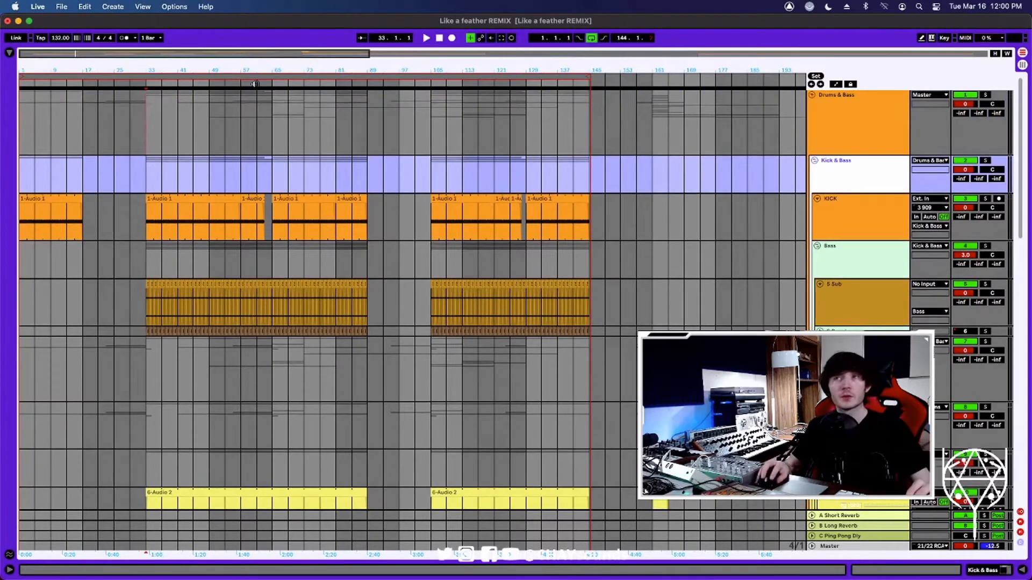
{"action": "left_click", "coordinate": [982, 161]}
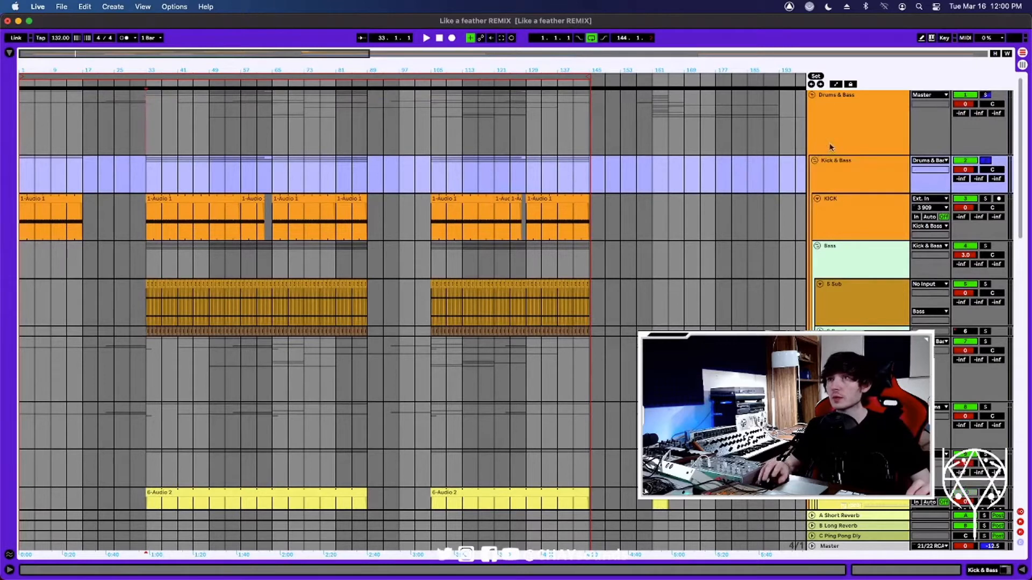
{"action": "key", "text": "space"}
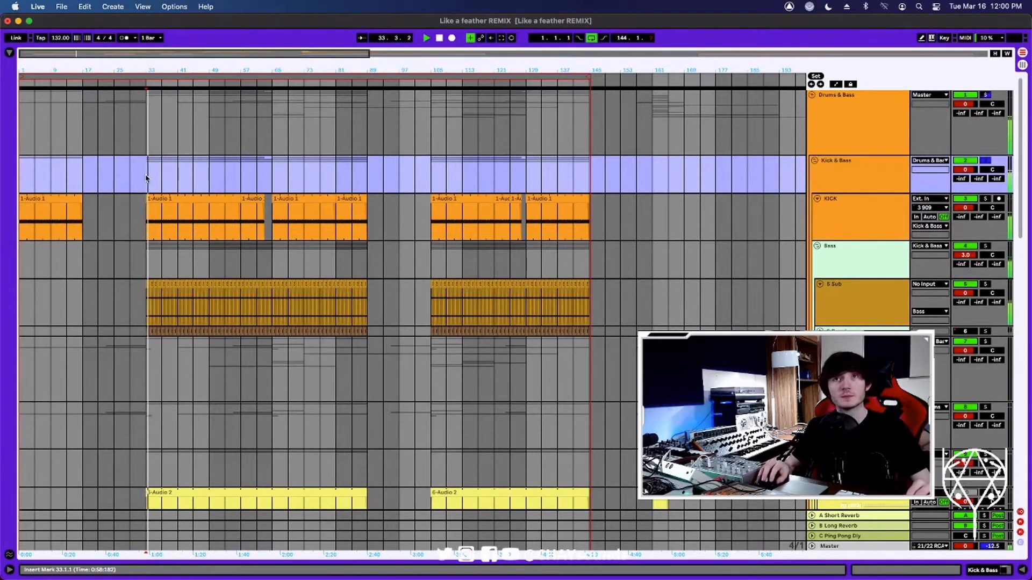
{"action": "left_click_drag", "start_coordinate": [143, 66], "coordinate": [272, 210]}
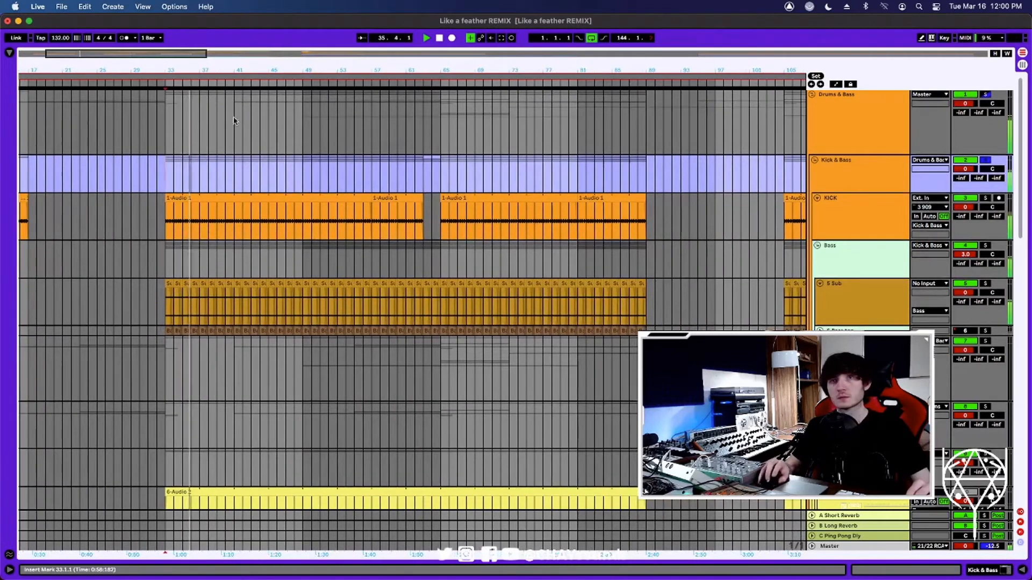
Select the KICK clip starting at bar 33 and show the track's devices with the EQ Eight display expanded.
{"action": "scroll", "coordinate": [244, 117], "scroll_direction": "down", "scroll_amount": 1}
{"action": "left_click", "coordinate": [166, 207]}
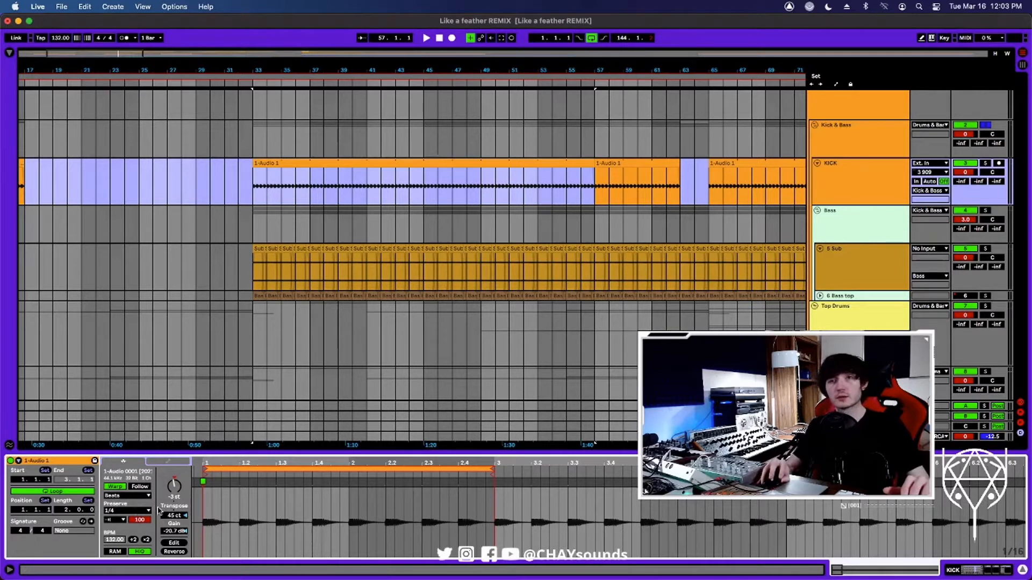
{"action": "left_click", "coordinate": [1008, 568]}
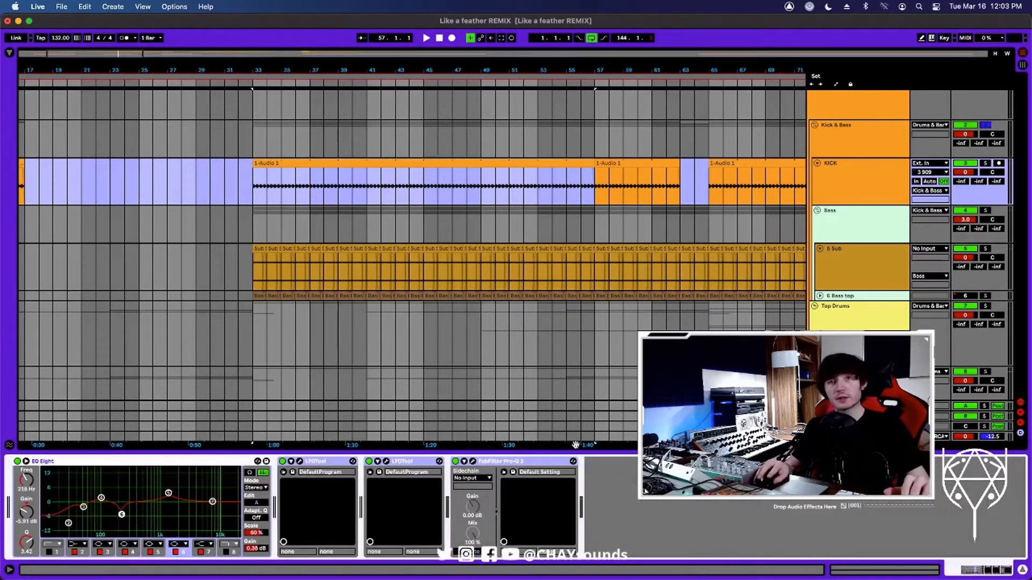
{"action": "left_click", "coordinate": [25, 461]}
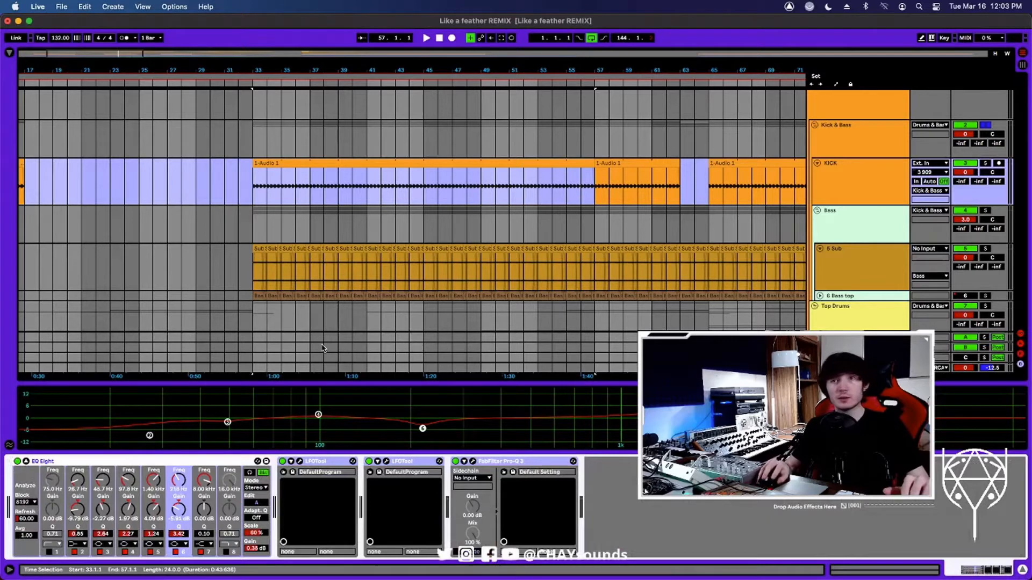
Examine bands 3, 6 and 5 of the KICK track's EQ Eight.
{"action": "left_click", "coordinate": [228, 423]}
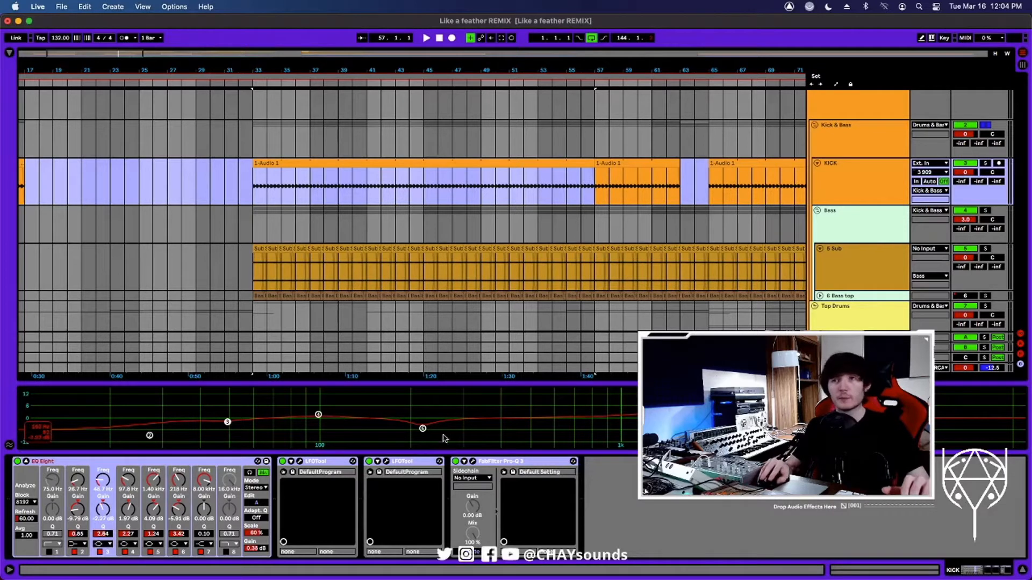
{"action": "left_click", "coordinate": [422, 430]}
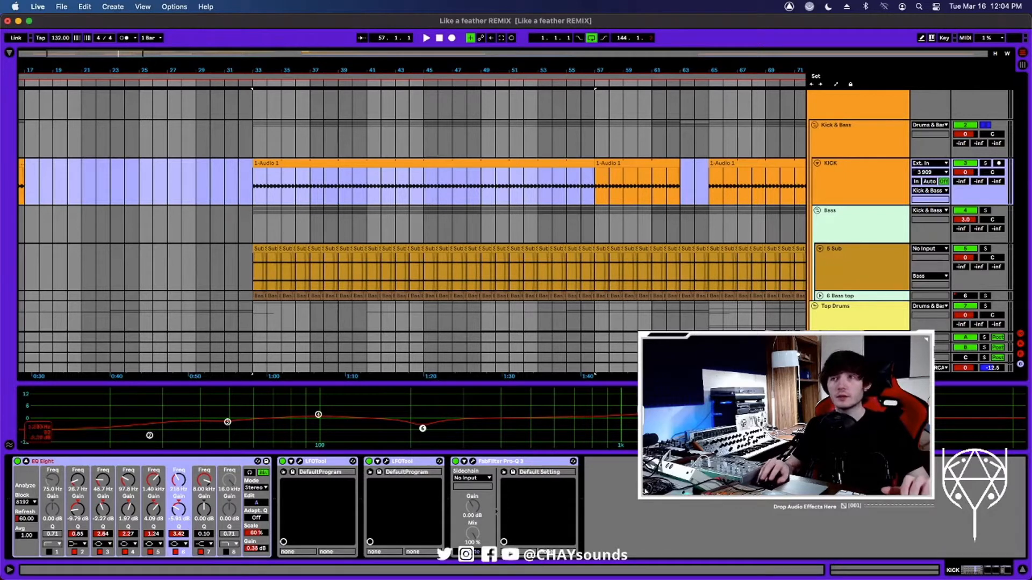
{"action": "left_click", "coordinate": [665, 410]}
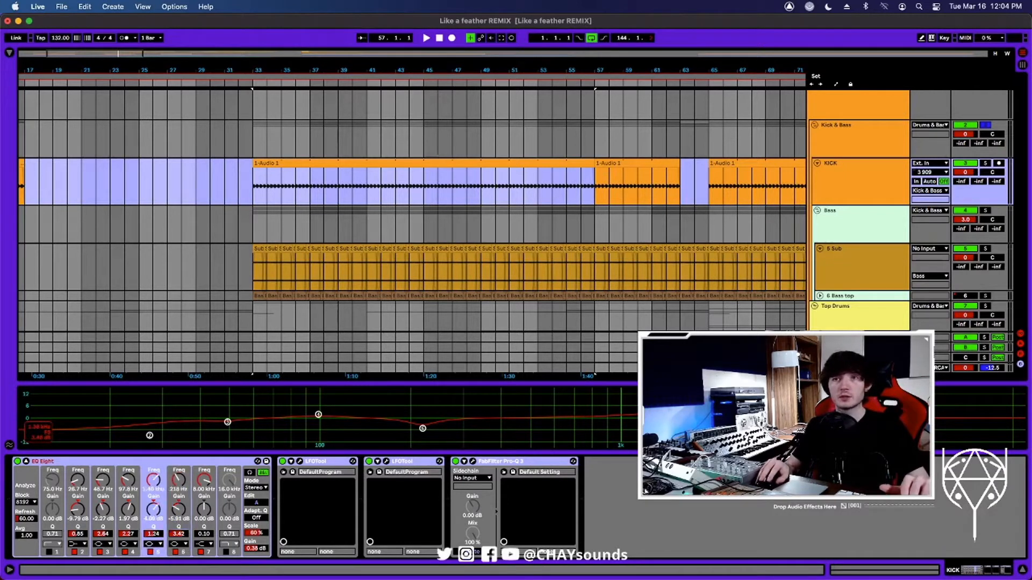
Open the first LFOTool on the KICK track, solo the track and play it briefly.
{"action": "left_click", "coordinate": [287, 458]}
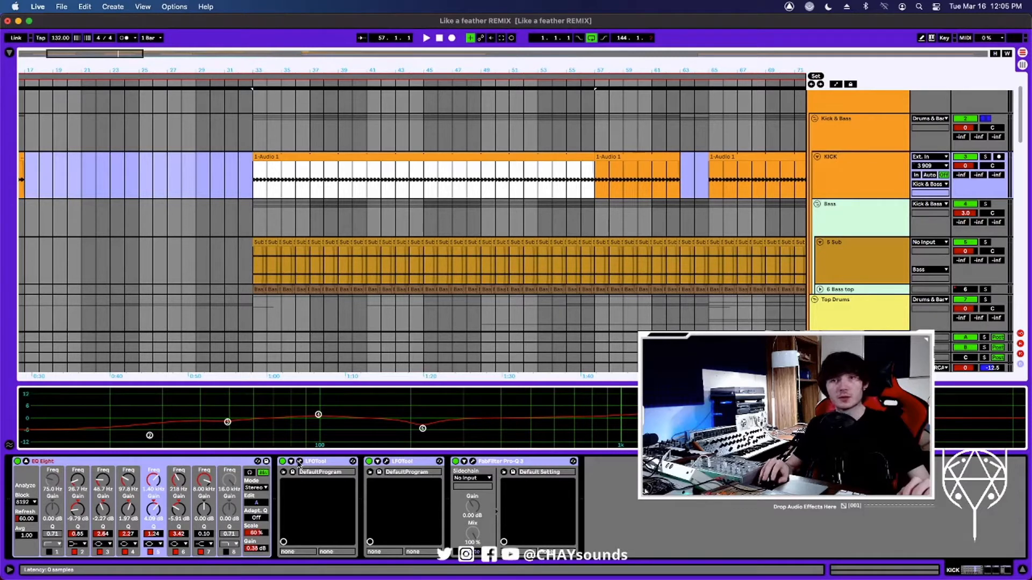
{"action": "left_click", "coordinate": [299, 462]}
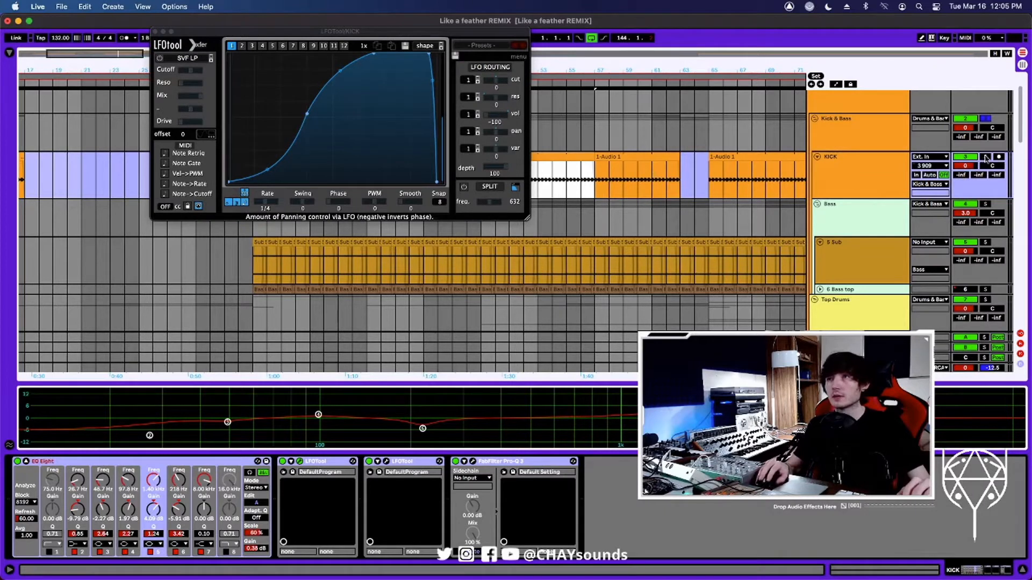
{"action": "left_click", "coordinate": [987, 157]}
{"action": "key", "text": "space"}
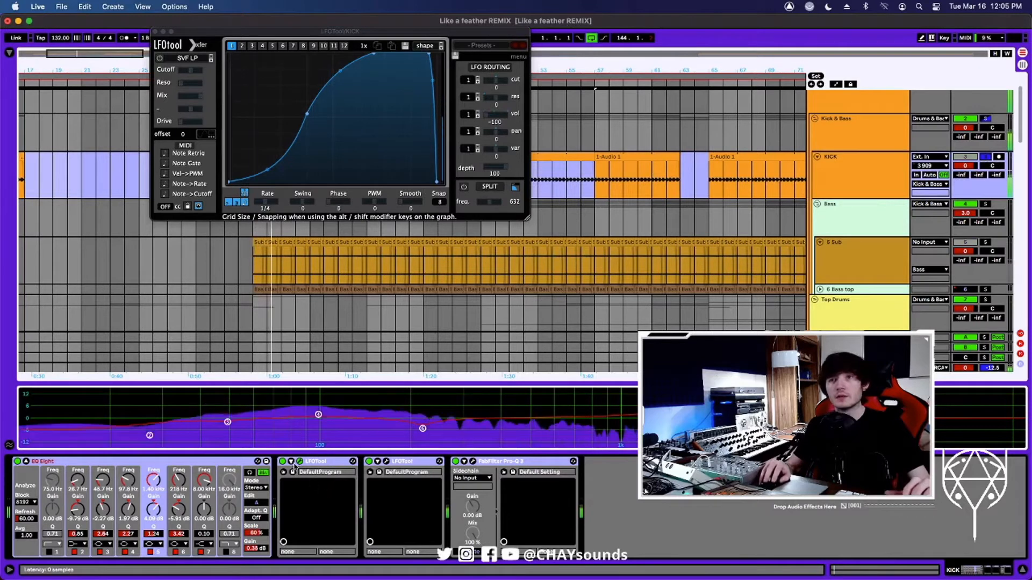
{"action": "key", "text": "space"}
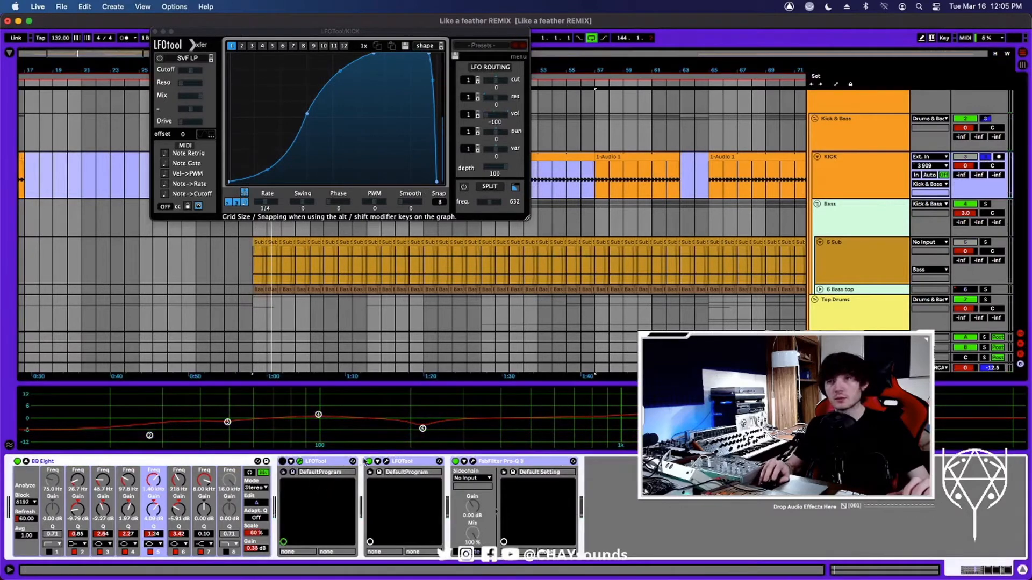
Play the soloed kick with both LFOTools bypassed to compare its sound.
{"action": "left_click", "coordinate": [386, 266]}
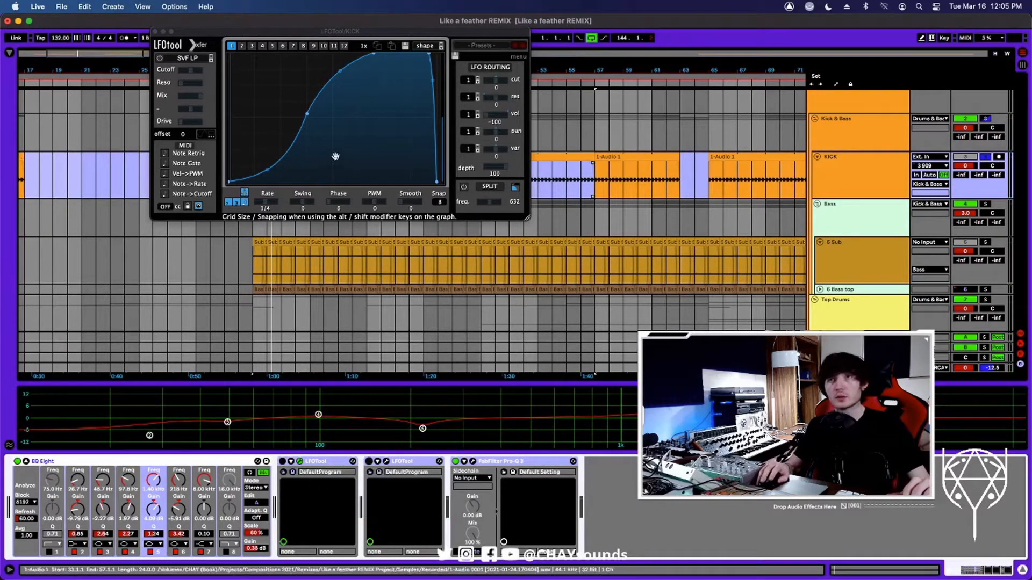
{"action": "key", "text": "space"}
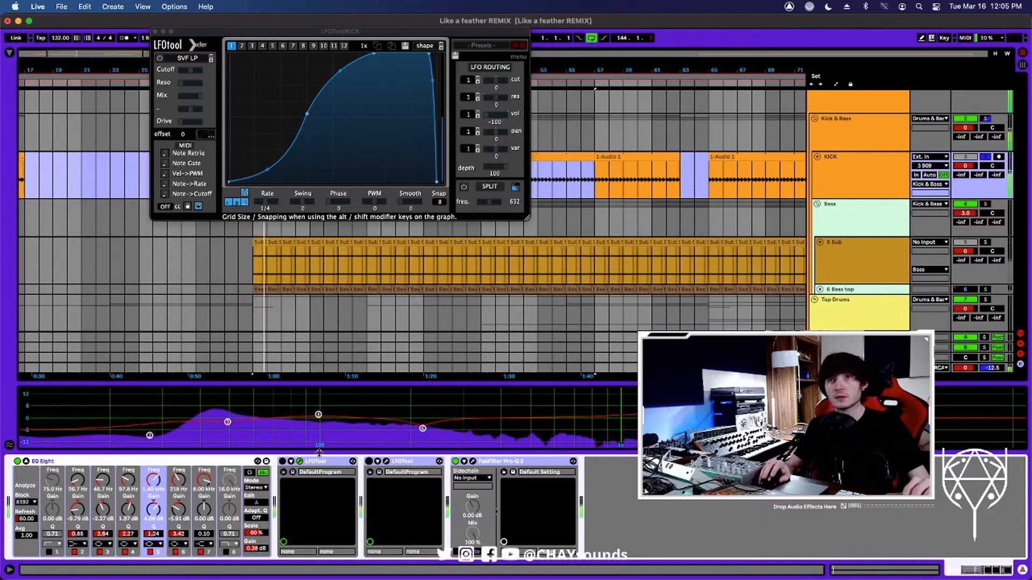
{"action": "key", "text": "space"}
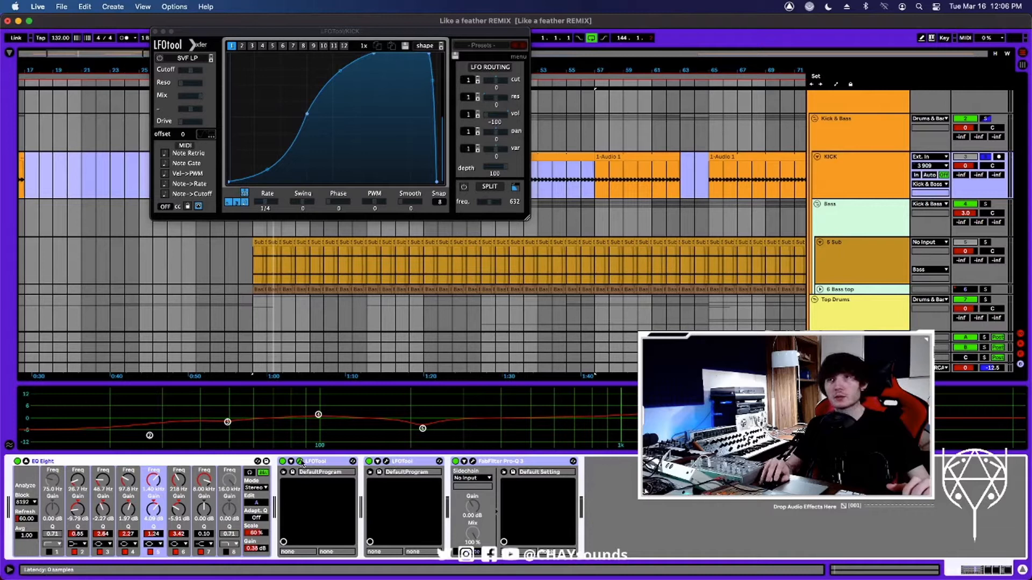
Examine the KICK track's second LFOTool and its FabFilter Pro-Q 3 curve.
{"action": "left_click", "coordinate": [386, 462]}
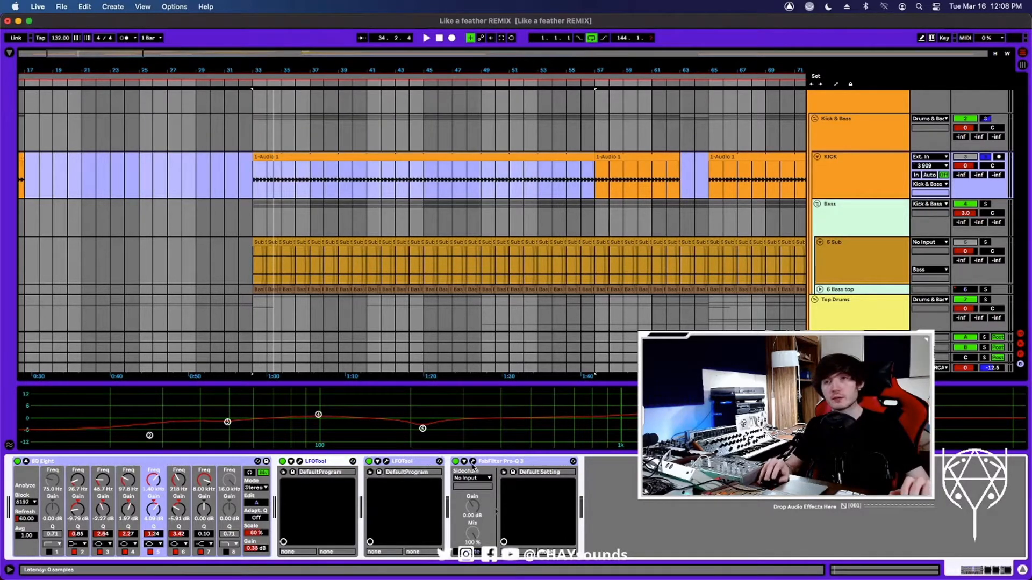
{"action": "left_click", "coordinate": [473, 463]}
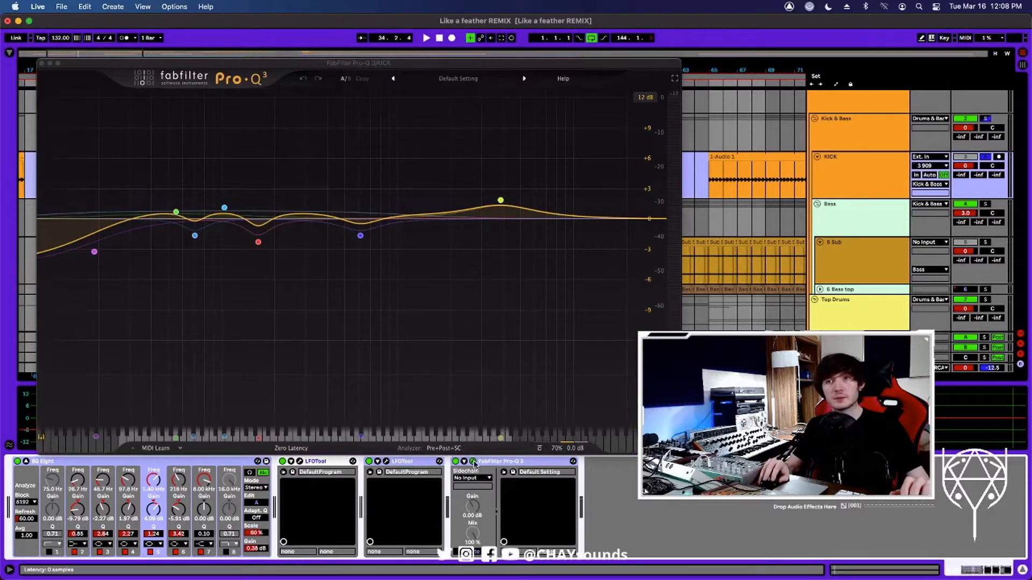
{"action": "left_click", "coordinate": [473, 463]}
{"action": "left_click", "coordinate": [854, 154]}
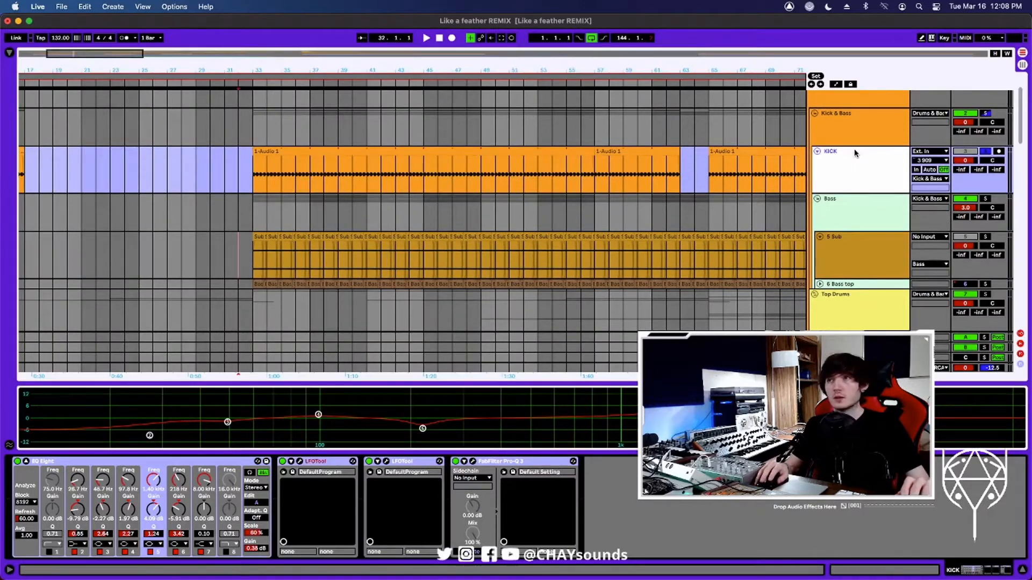
Open both LFOTools on the Bass group to examine their volume curves.
{"action": "left_click", "coordinate": [885, 214]}
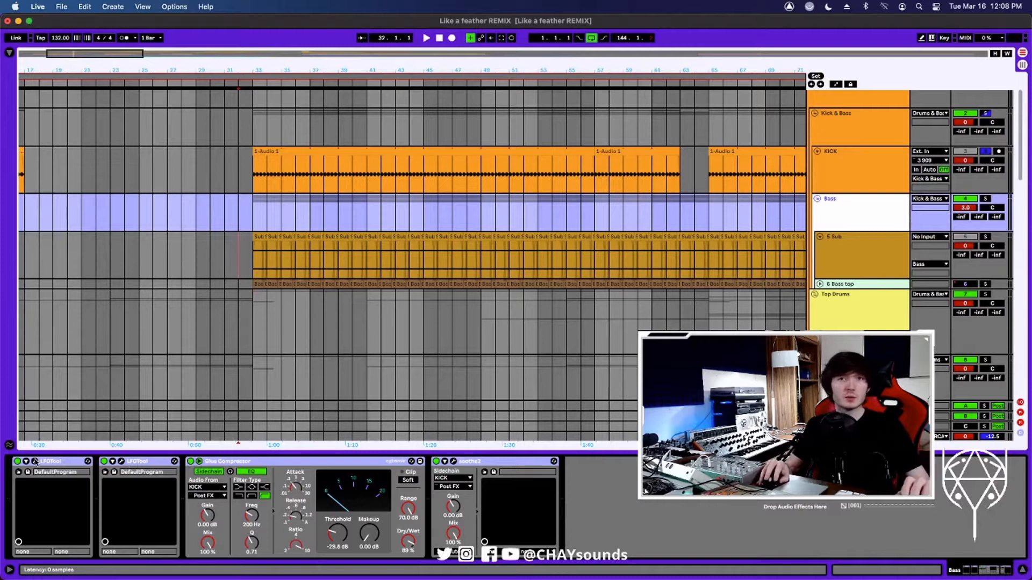
{"action": "left_click", "coordinate": [34, 461]}
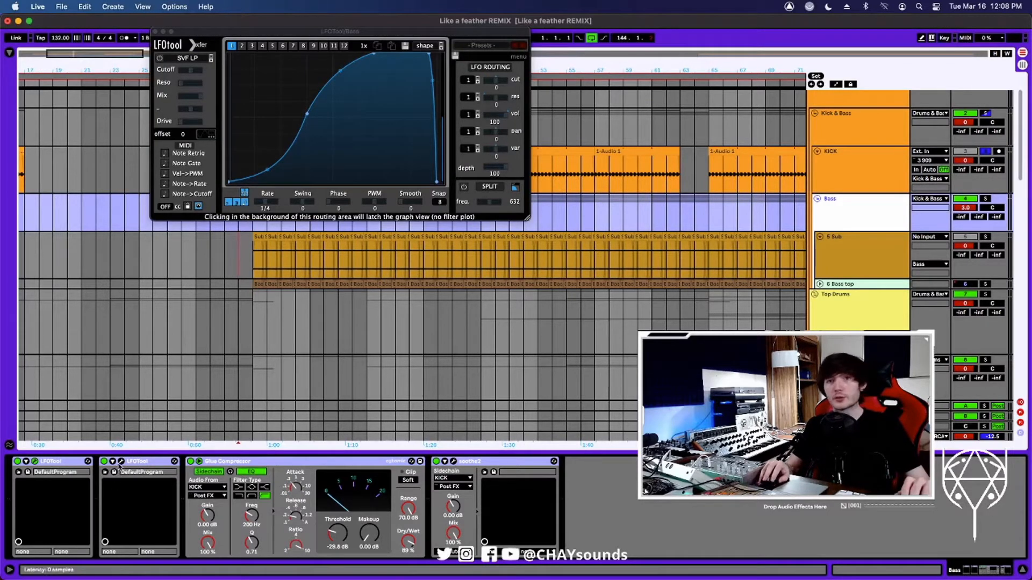
{"action": "left_click", "coordinate": [121, 461]}
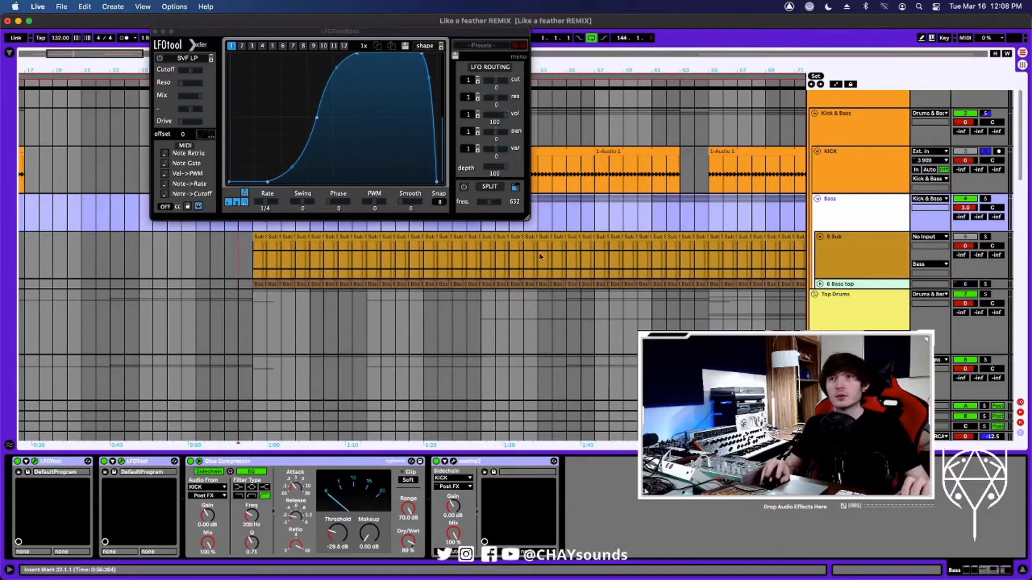
Compare the KICK track's LFOTool curves with those on the Bass group.
{"action": "left_click", "coordinate": [850, 163]}
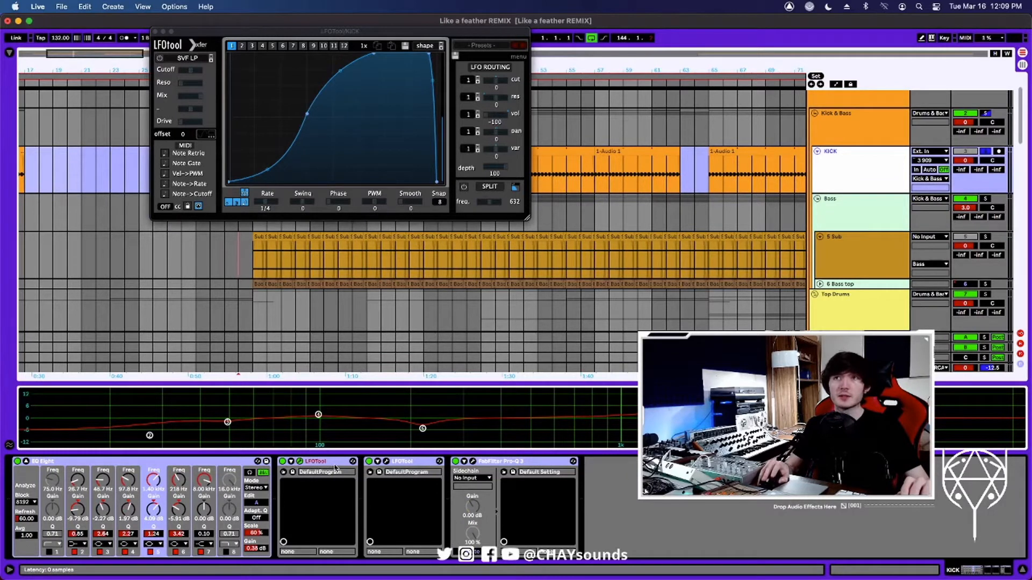
{"action": "left_click", "coordinate": [388, 462]}
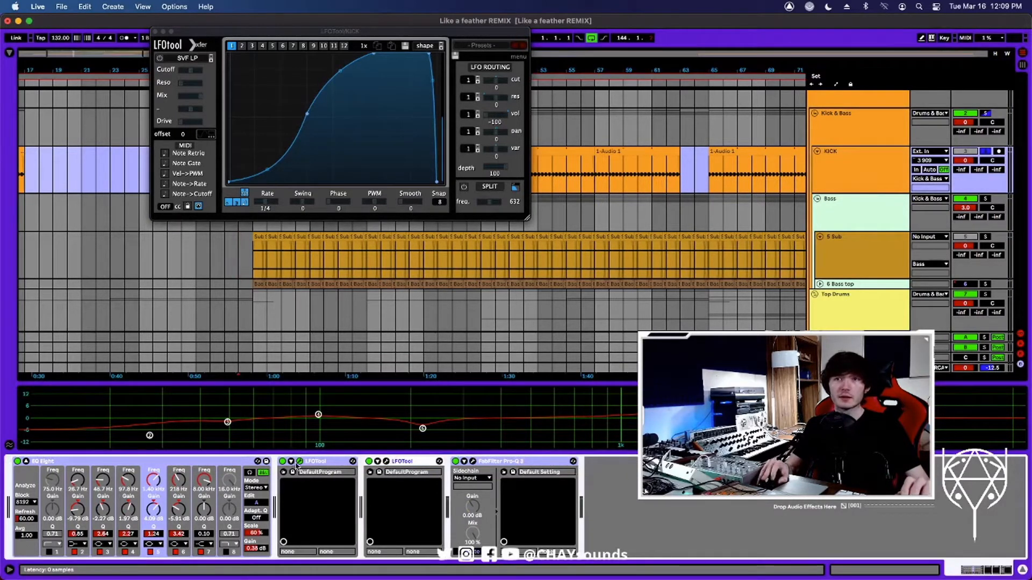
{"action": "left_click", "coordinate": [858, 215]}
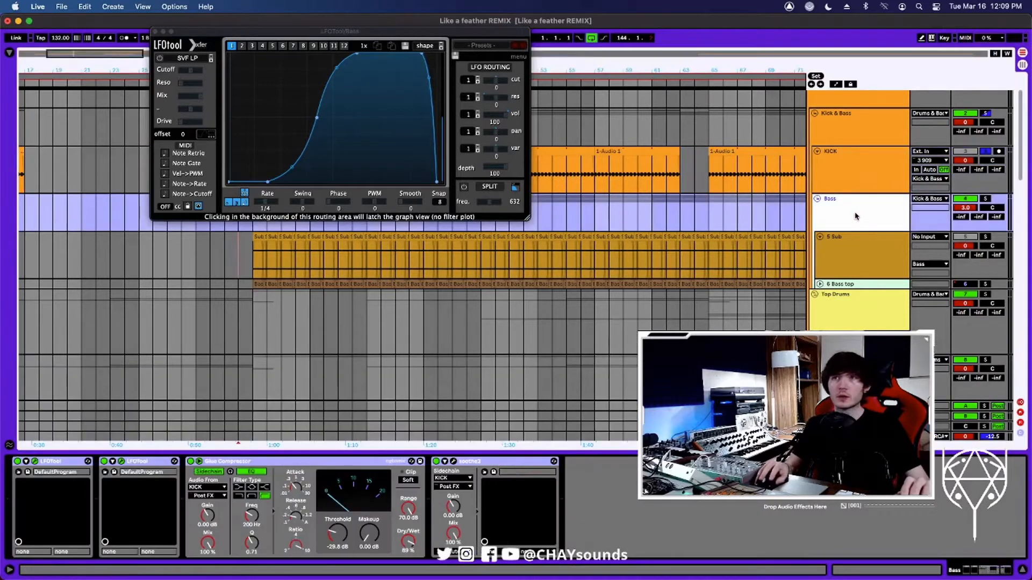
Examine the Bass group's second LFOTool curve and its Glue Compressor sidechain settings.
{"action": "left_click", "coordinate": [121, 462]}
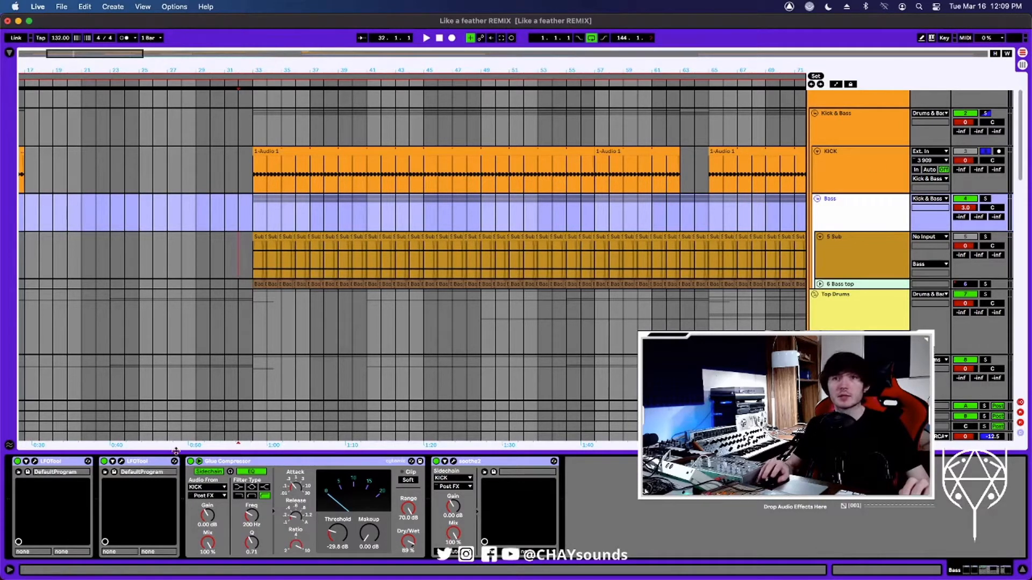
{"action": "left_click", "coordinate": [122, 461]}
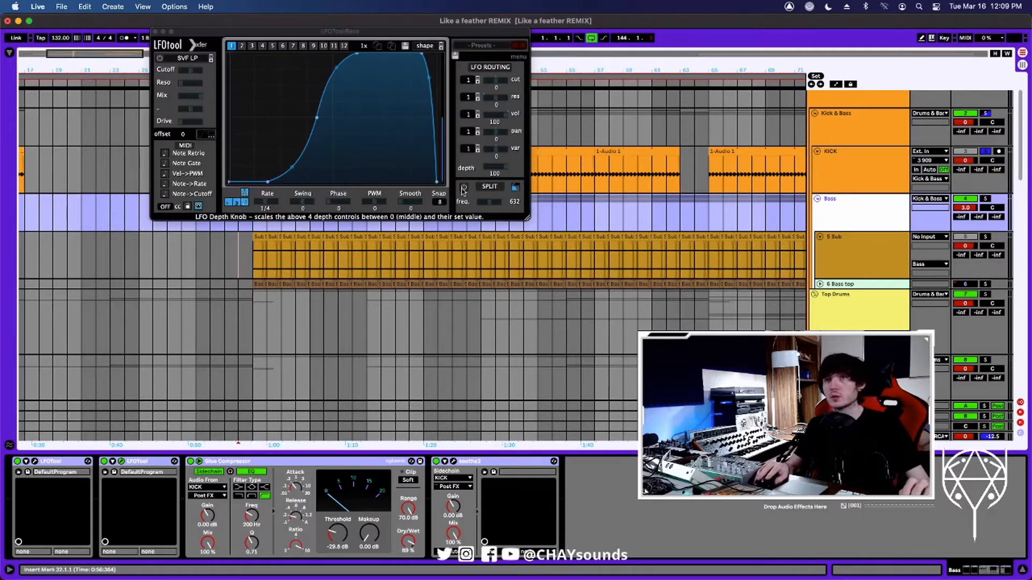
{"action": "left_click", "coordinate": [122, 462]}
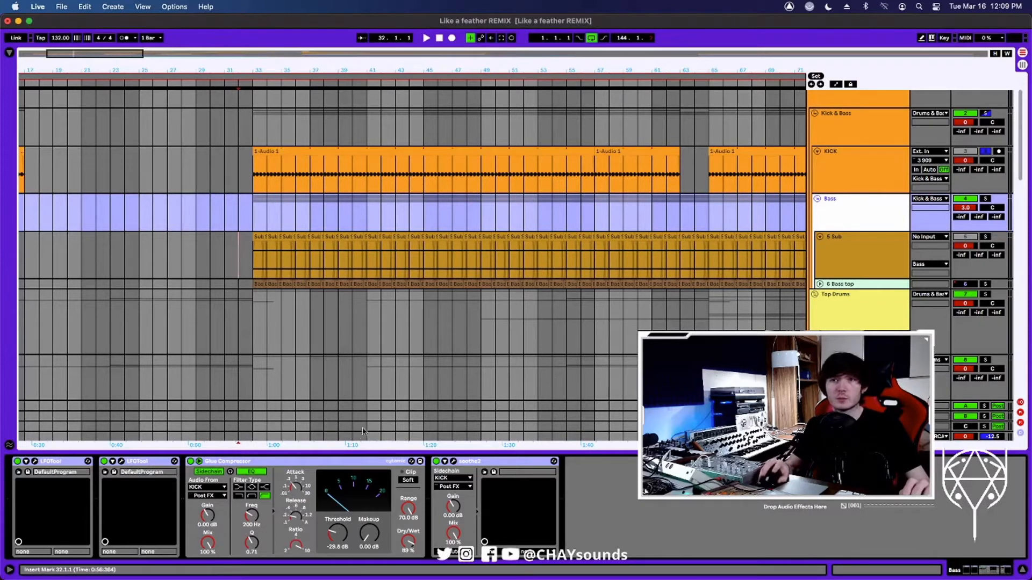
{"action": "left_click", "coordinate": [252, 459]}
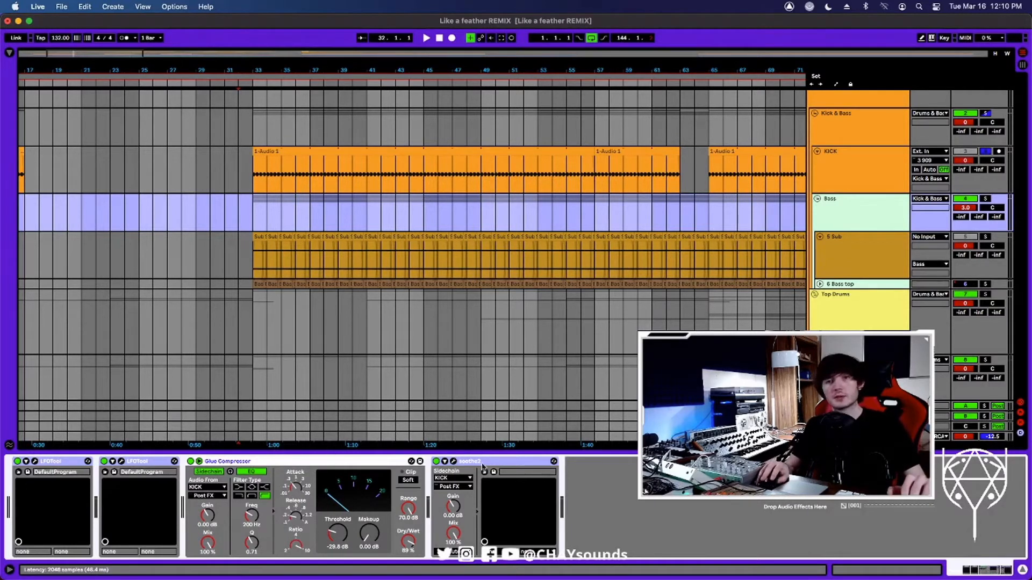
Examine soothe2 on the Bass group during playback, watching how it reacts to the kick sidechain.
{"action": "left_click", "coordinate": [454, 462]}
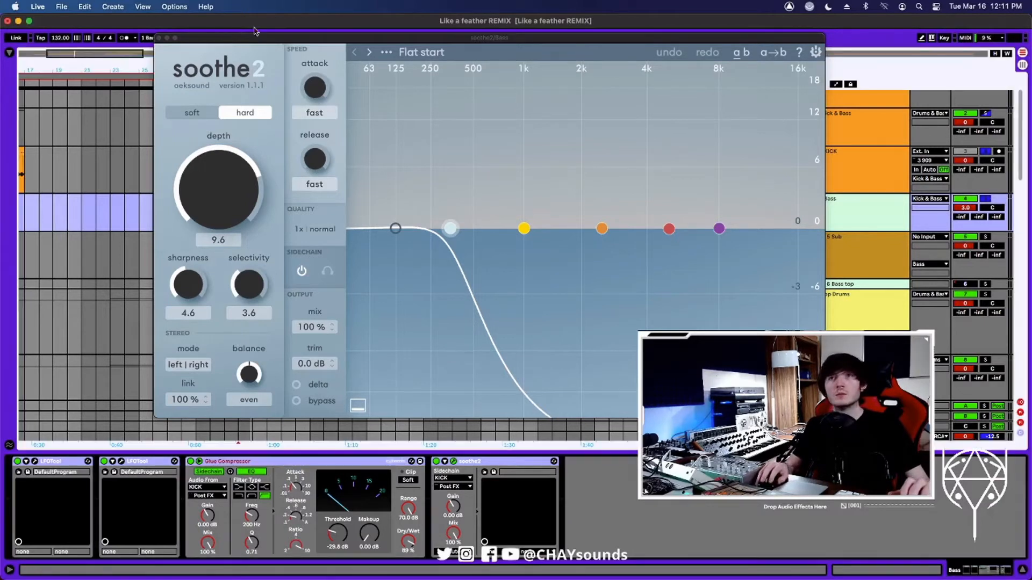
{"action": "key", "text": "space"}
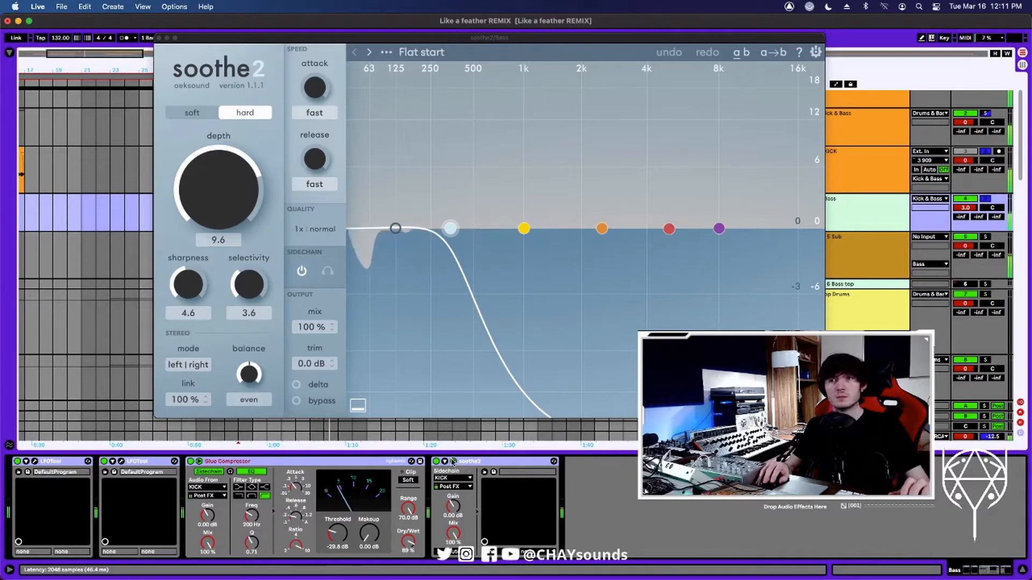
{"action": "left_click", "coordinate": [453, 463]}
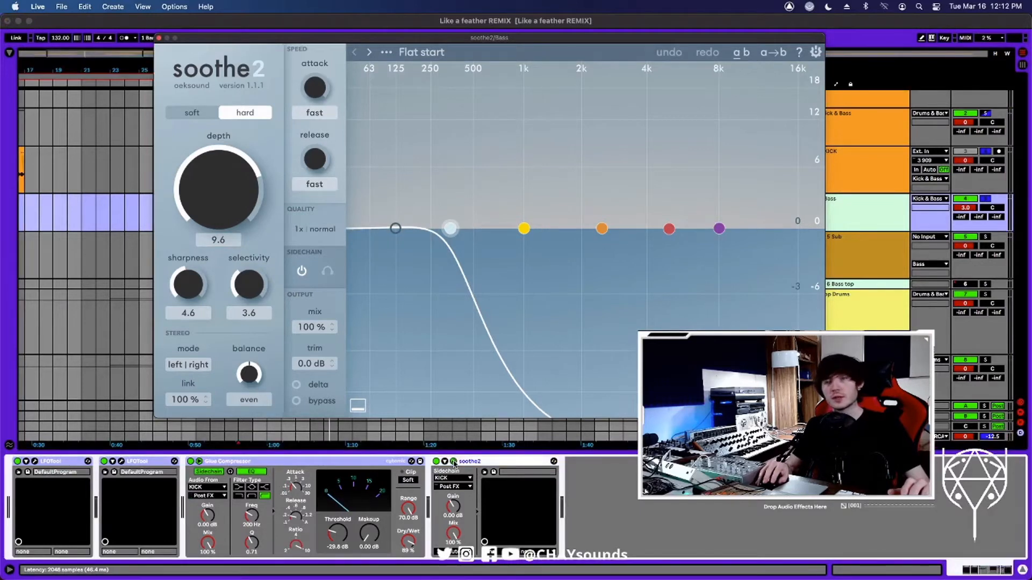
{"action": "left_click", "coordinate": [453, 462]}
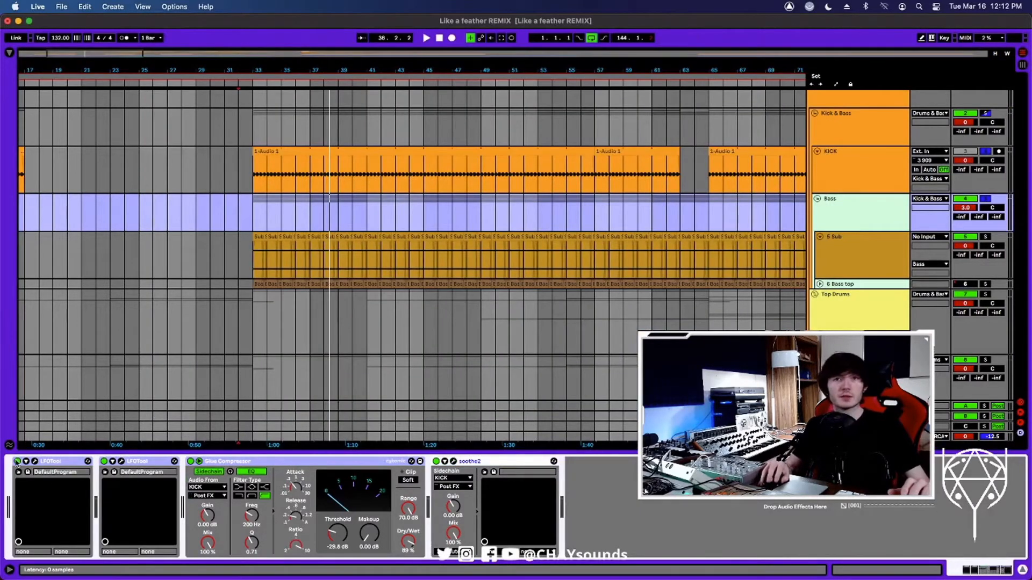
Examine the EQ Eight curve on the Sub track and collapse its expanded display.
{"action": "key", "text": "Down"}
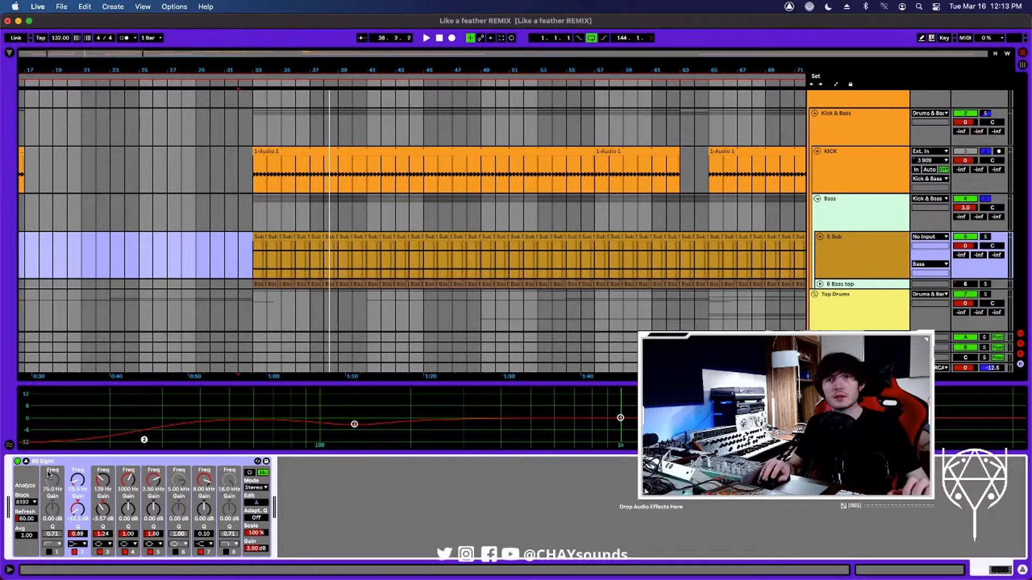
{"action": "left_click", "coordinate": [26, 461]}
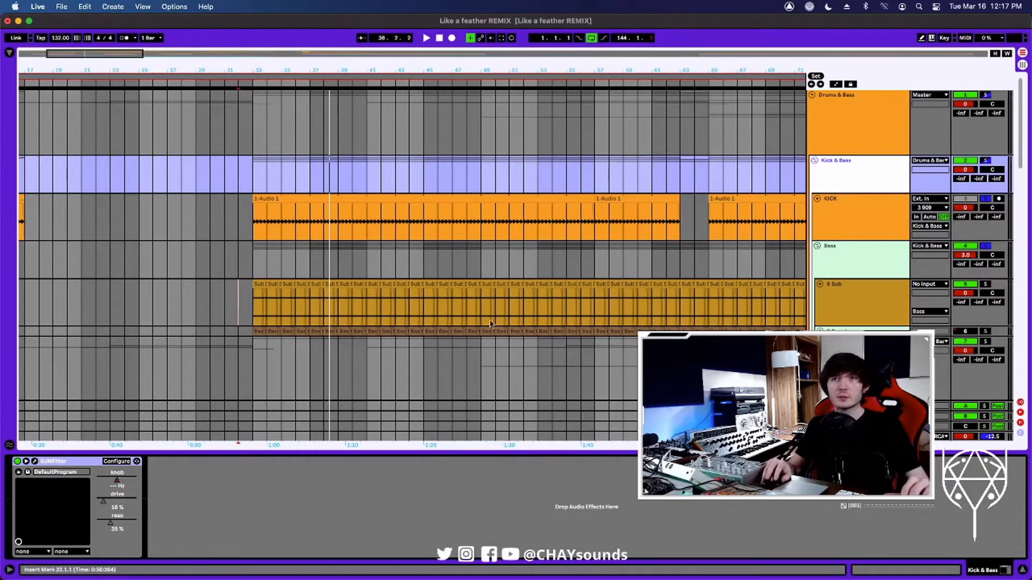
Play the kick and bass from bar 33 with their processing bypassed.
{"action": "left_click", "coordinate": [246, 237]}
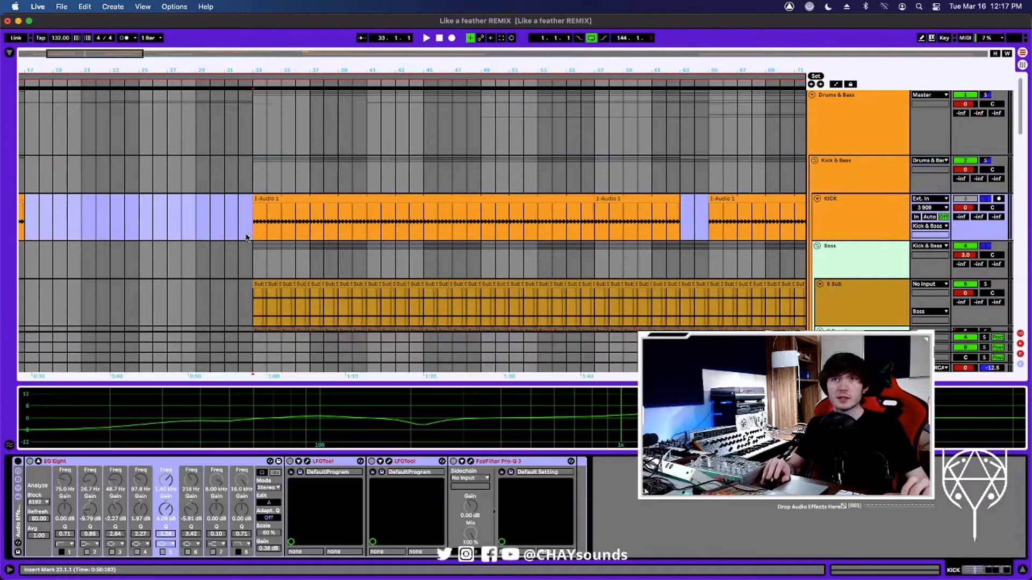
{"action": "left_click", "coordinate": [255, 260]}
{"action": "left_click", "coordinate": [252, 302]}
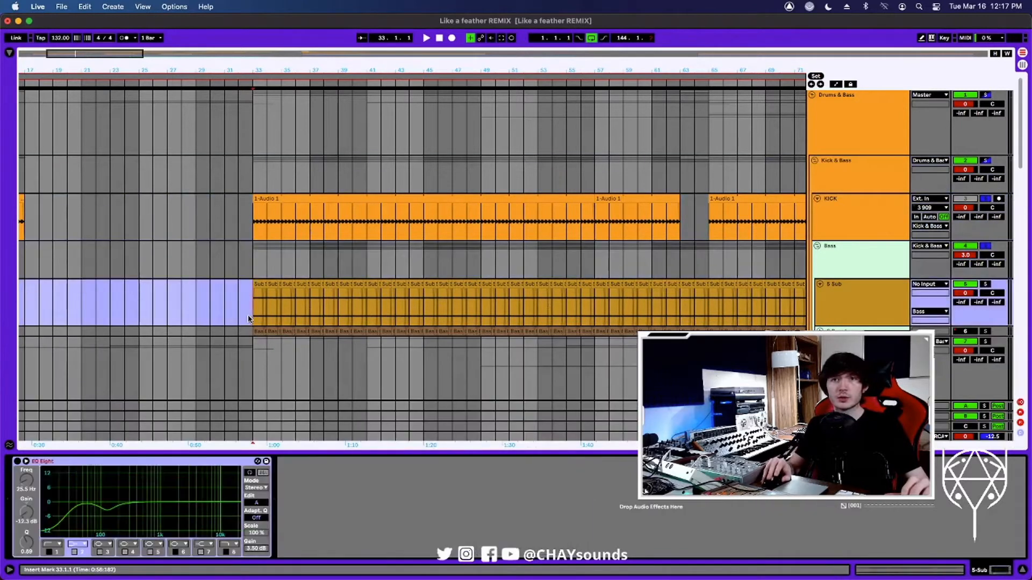
{"action": "key", "text": "space"}
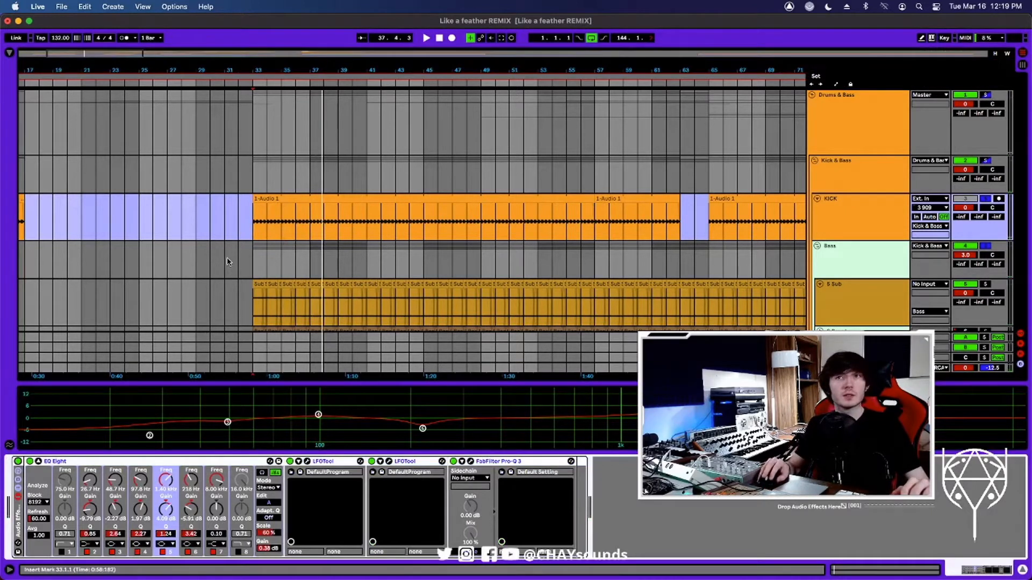
Show the Bass group's devices and play from bar 33 to compare the bass processing.
{"action": "left_click", "coordinate": [227, 261]}
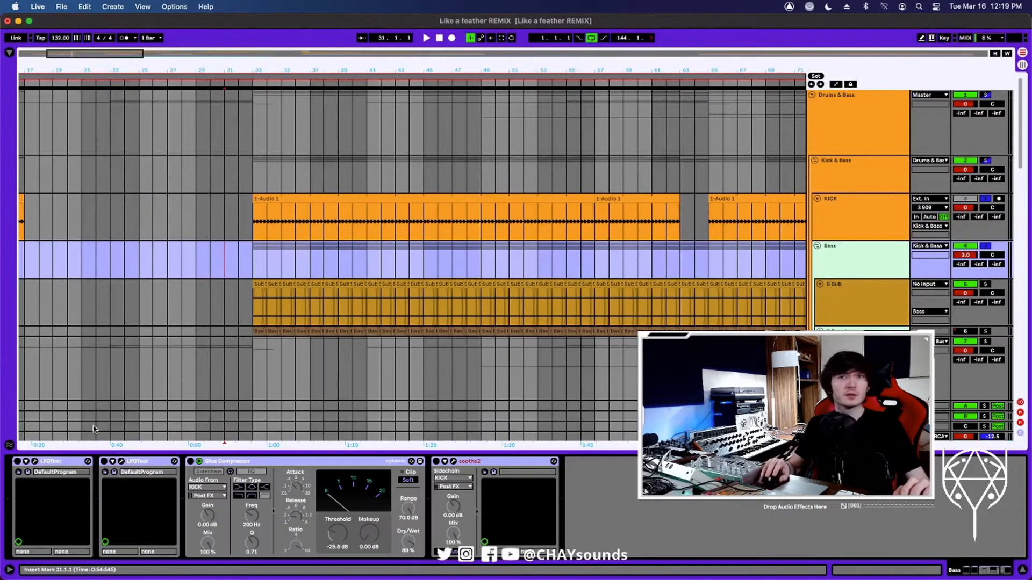
{"action": "left_click", "coordinate": [253, 264]}
{"action": "key", "text": "space"}
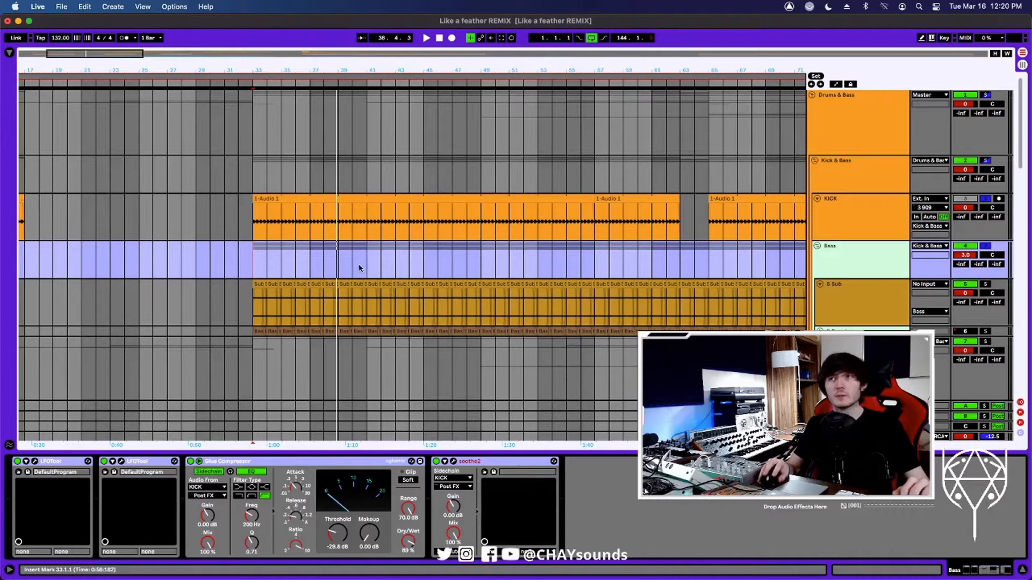
Play from bar 33 and reactivate the KICK track's devices during playback, then show the Bass group's devices.
{"action": "scroll", "coordinate": [359, 268], "scroll_direction": "down", "scroll_amount": 1}
{"action": "left_click", "coordinate": [252, 214]}
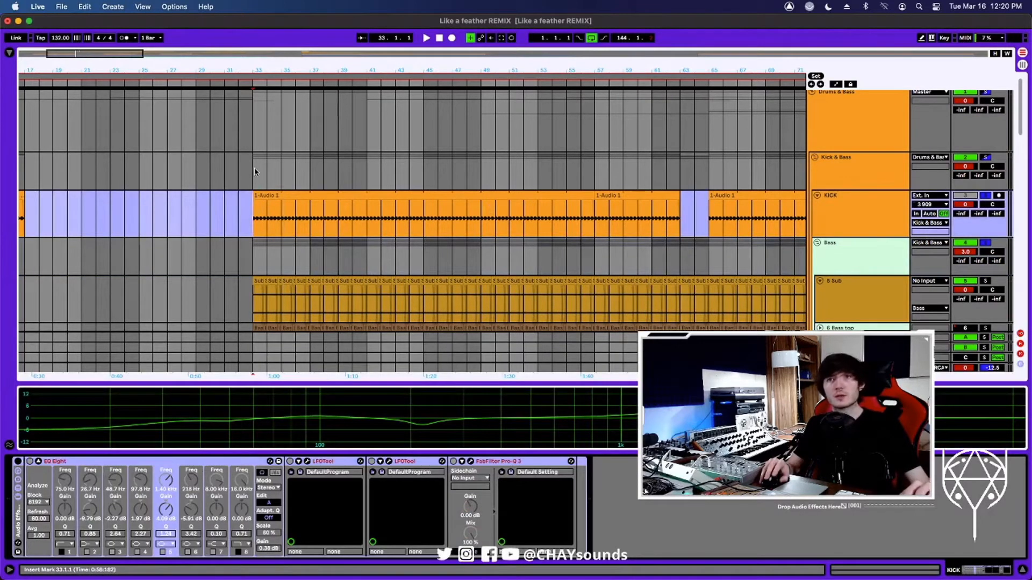
{"action": "key", "text": "space"}
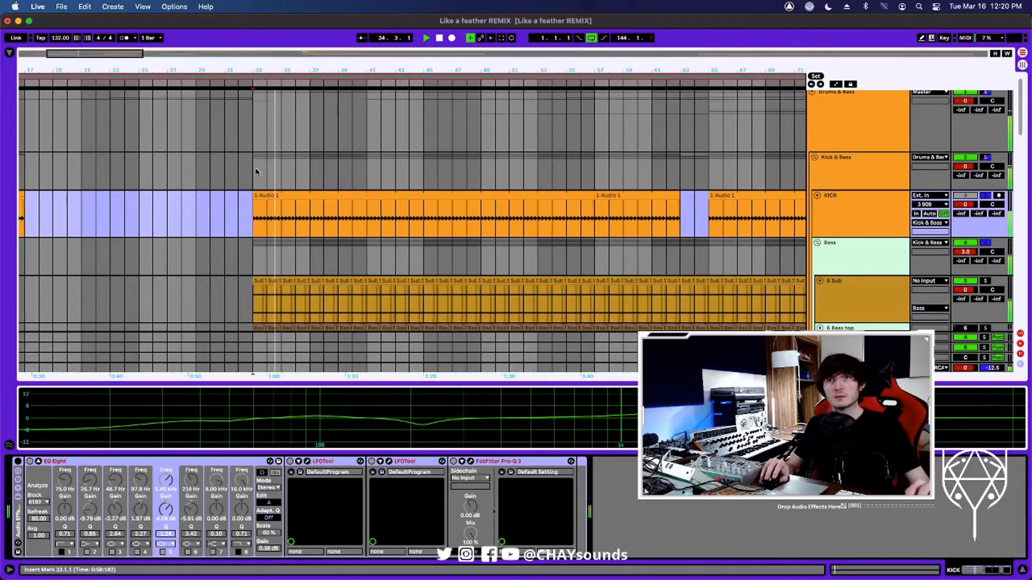
{"action": "key", "text": "0"}
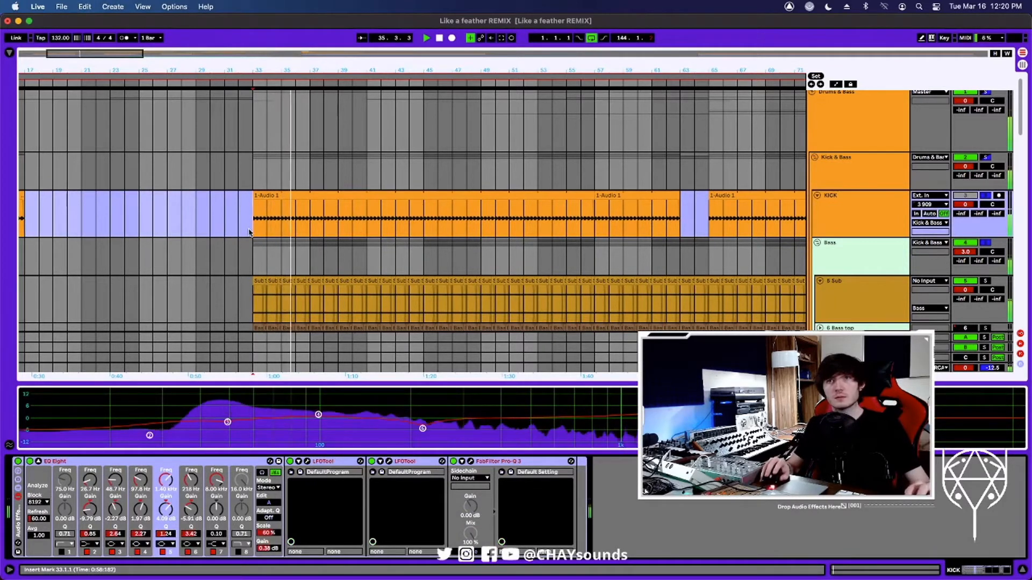
{"action": "key", "text": "Down"}
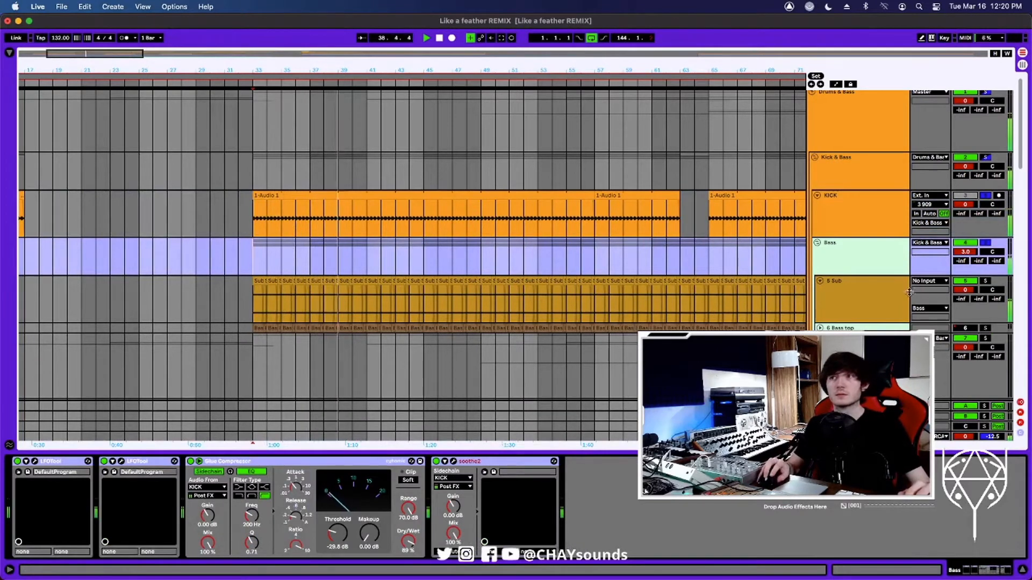
Play the soloed Kick & Bass group from bar 33 to hear the processed kick and bass together.
{"action": "scroll", "coordinate": [917, 311], "scroll_direction": "down", "scroll_amount": 3}
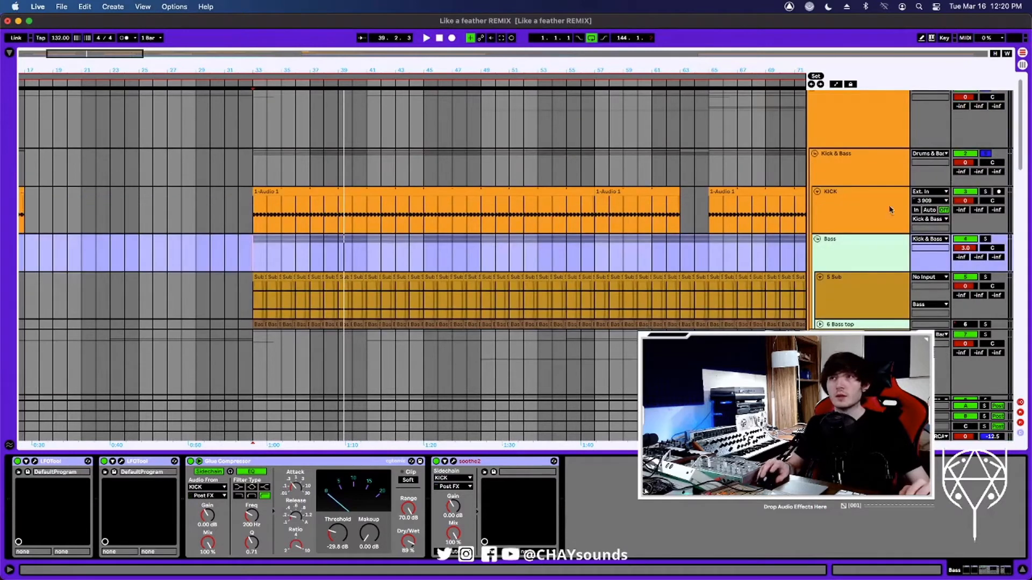
{"action": "key", "text": "space"}
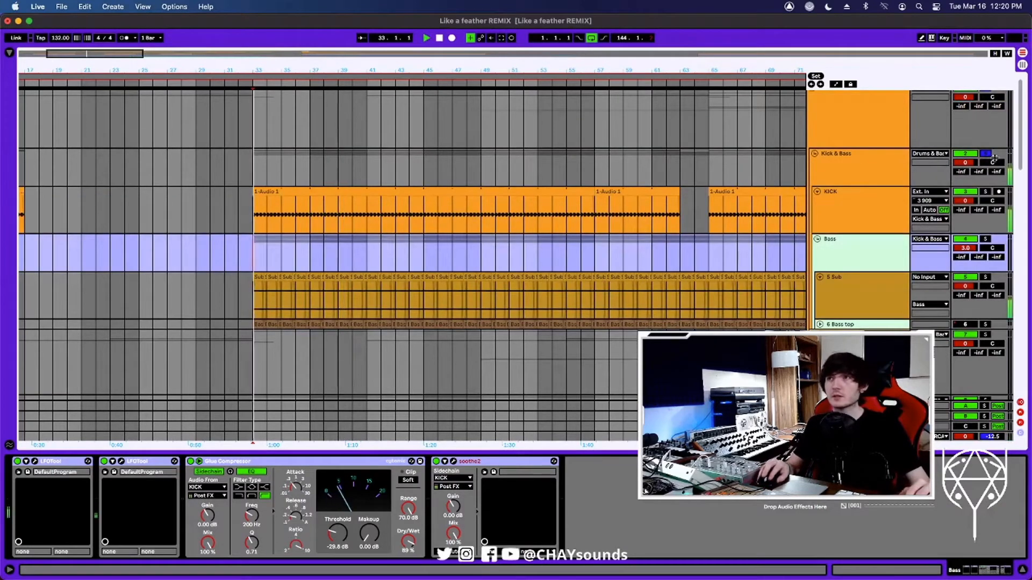
{"action": "scroll", "coordinate": [821, 178], "scroll_direction": "up", "scroll_amount": 1}
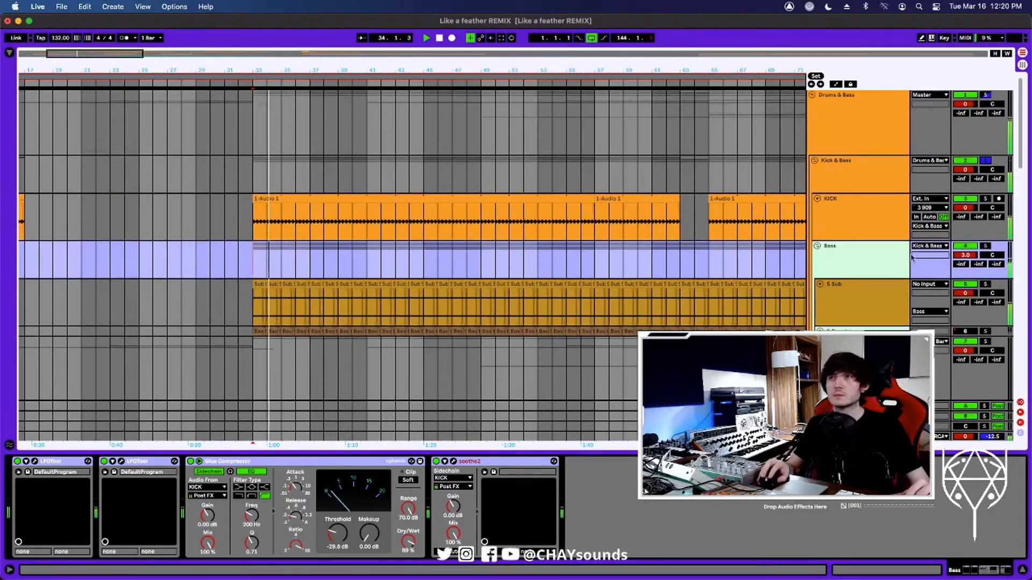
{"action": "scroll", "coordinate": [918, 293], "scroll_direction": "down", "scroll_amount": 1}
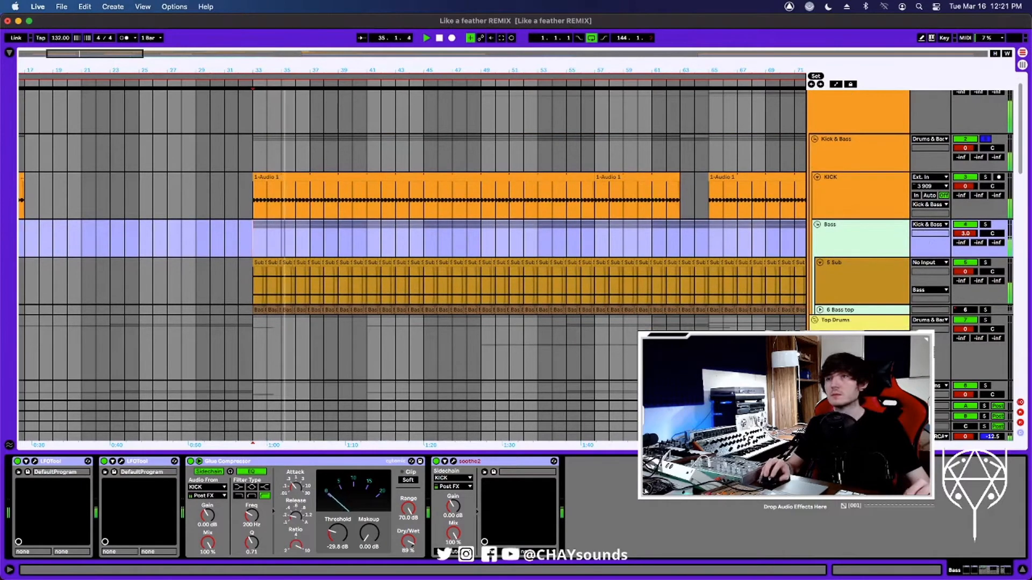
{"action": "scroll", "coordinate": [879, 328], "scroll_direction": "down", "scroll_amount": 2}
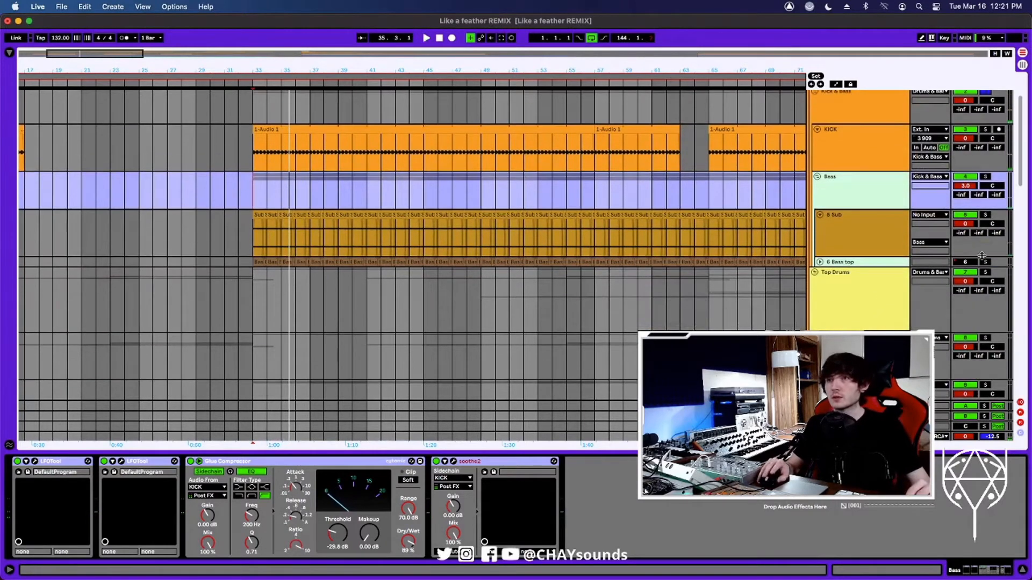
Solo the Top Drums group and bring its 909 tracks into view.
{"action": "left_click", "coordinate": [985, 273]}
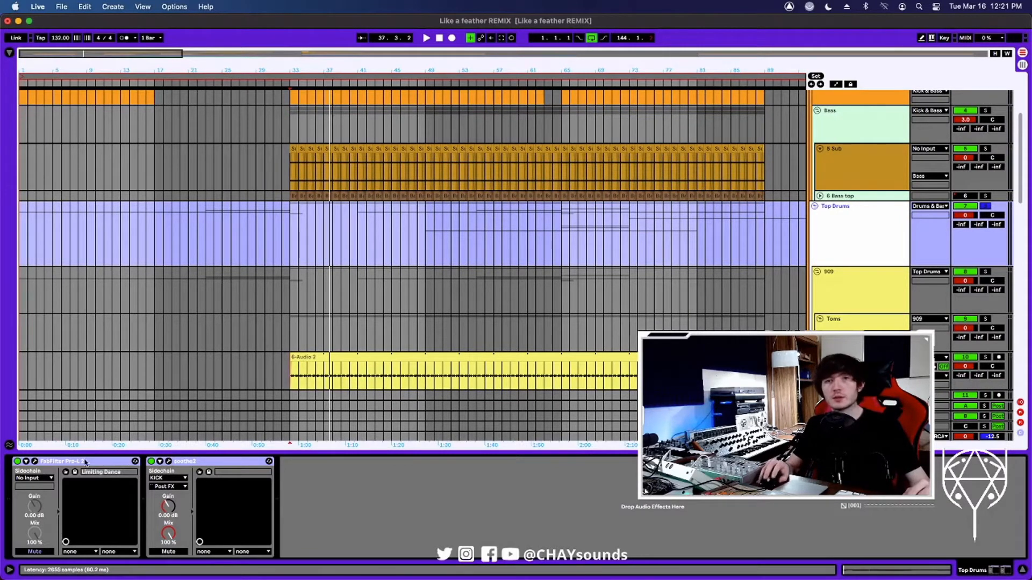
{"action": "scroll", "coordinate": [858, 207], "scroll_direction": "down", "scroll_amount": 6}
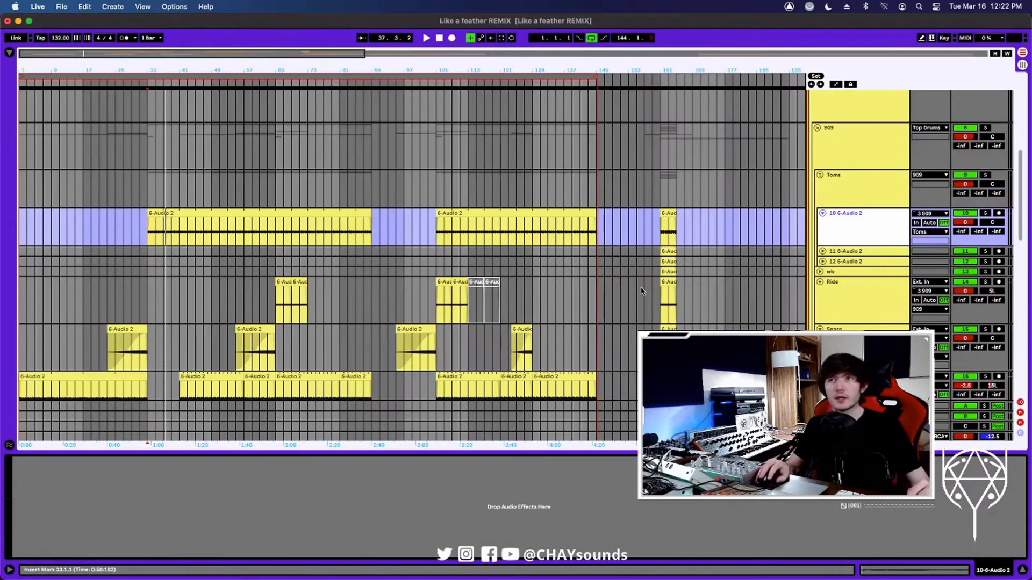
Highlight the block of 909 recordings starting at bar 161 across the drum tracks to examine the source clips.
{"action": "left_click", "coordinate": [662, 250]}
{"action": "left_click_drag", "start_coordinate": [661, 227], "coordinate": [692, 383]}
{"action": "scroll", "coordinate": [678, 323], "scroll_direction": "down", "scroll_amount": 3}
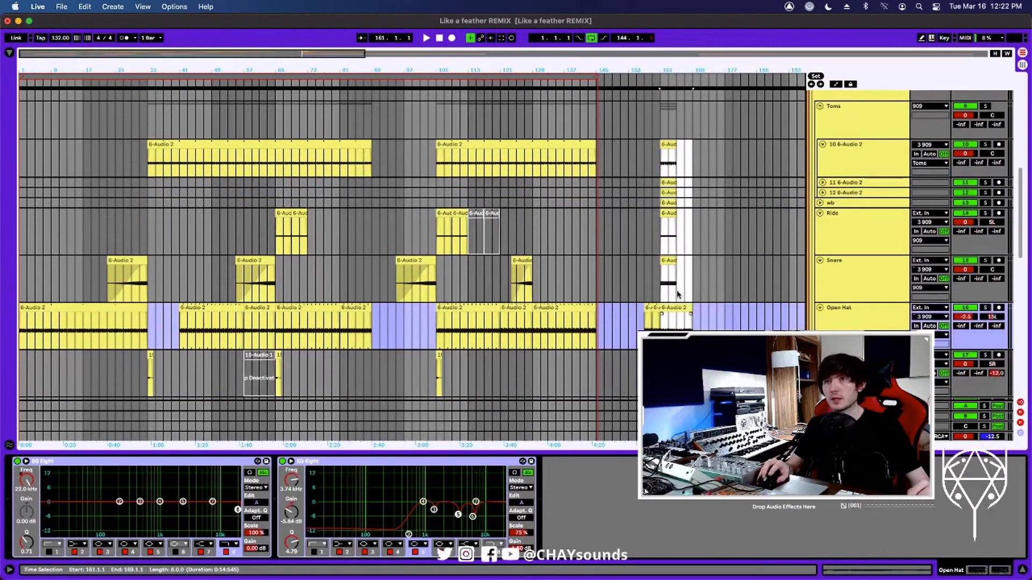
{"action": "scroll", "coordinate": [680, 294], "scroll_direction": "up", "scroll_amount": 6}
{"action": "scroll", "coordinate": [678, 293], "scroll_direction": "down", "scroll_amount": 5}
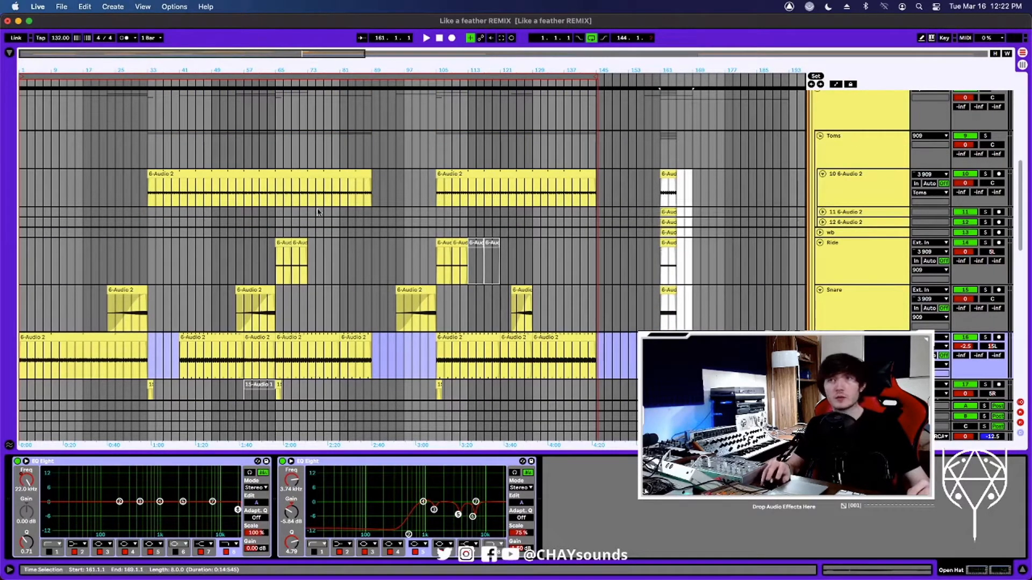
{"action": "left_click_drag", "start_coordinate": [649, 212], "coordinate": [686, 231]}
{"action": "left_click", "coordinate": [654, 231]}
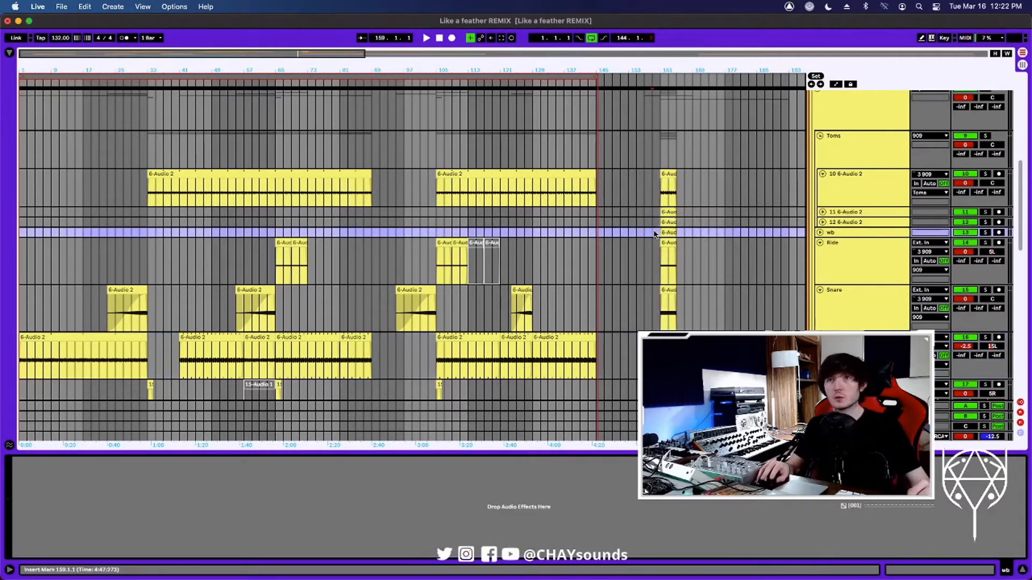
Select the tom clip spanning bars 33 to 89 and play the soloed 909 group from there.
{"action": "scroll", "coordinate": [176, 198], "scroll_direction": "up", "scroll_amount": 1}
{"action": "left_click", "coordinate": [175, 197]}
{"action": "scroll", "coordinate": [175, 198], "scroll_direction": "up", "scroll_amount": 4}
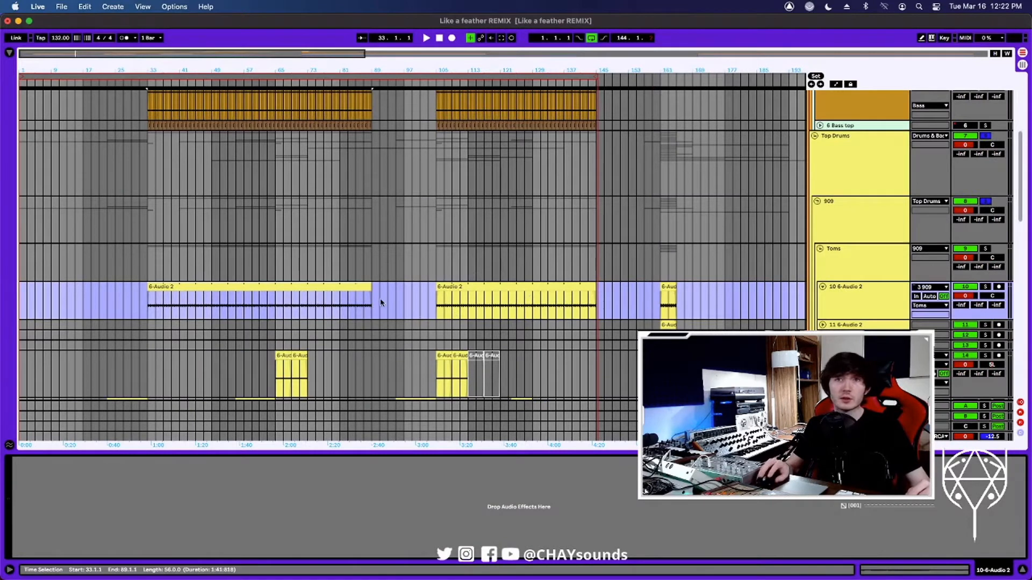
{"action": "key", "text": "space"}
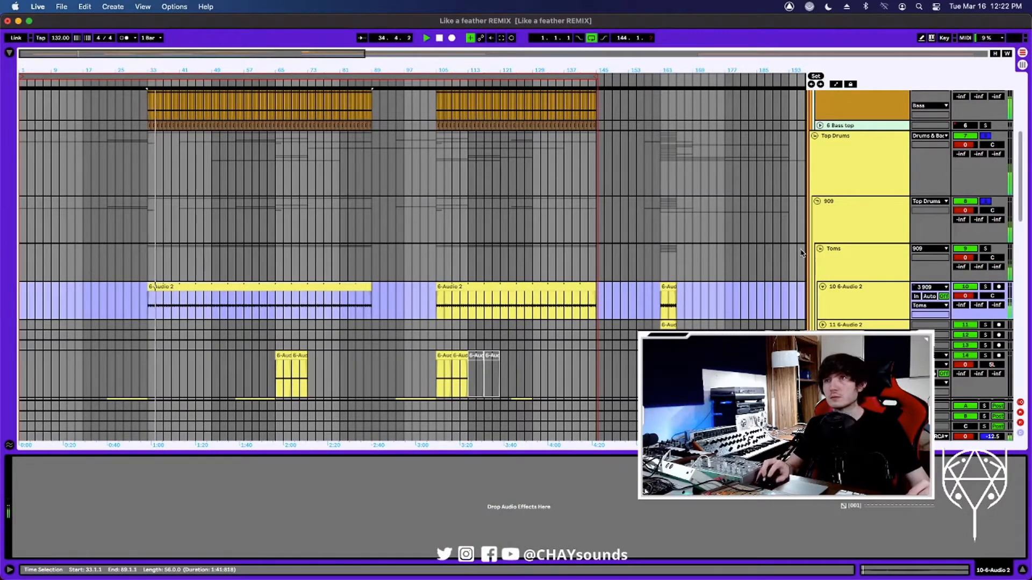
{"action": "left_click", "coordinate": [836, 292]}
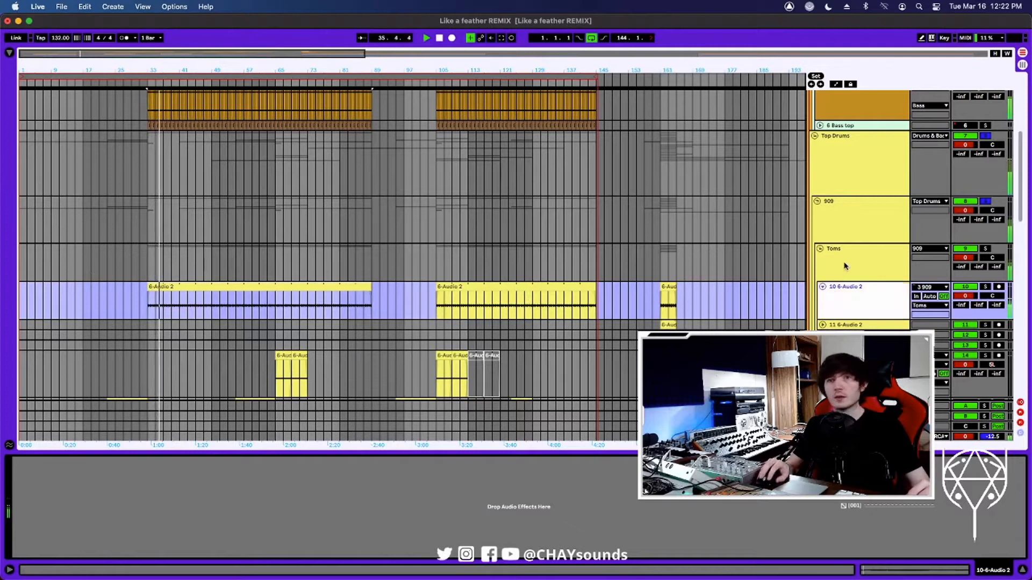
{"action": "left_click", "coordinate": [845, 267]}
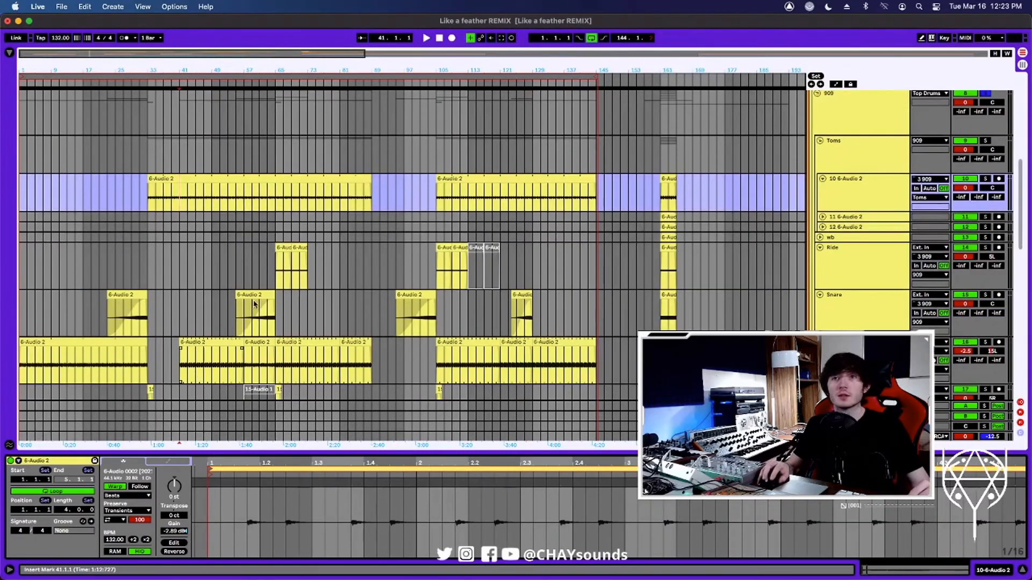
Select the Open Hat clip starting at bar 41 and play from there.
{"action": "left_click", "coordinate": [189, 369]}
{"action": "scroll", "coordinate": [591, 349], "scroll_direction": "down", "scroll_amount": 1}
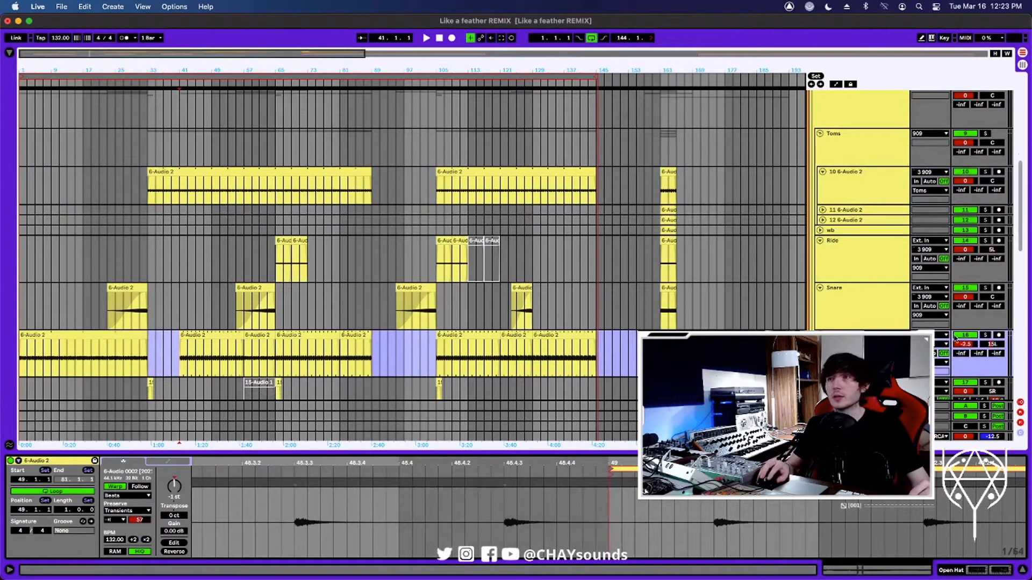
{"action": "key", "text": "space"}
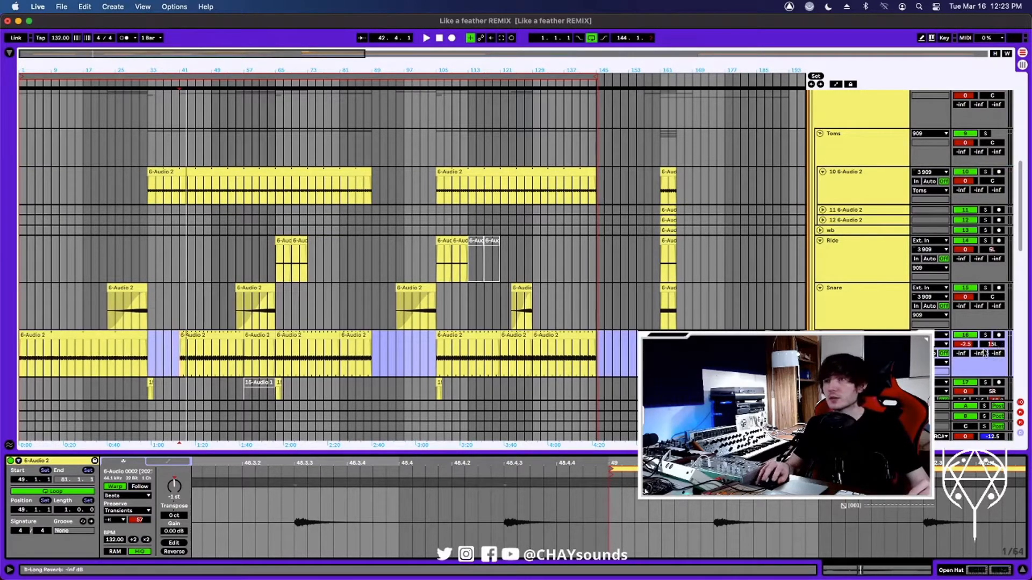
Expand the first EQ Eight on the Open Hat track and display its 8 Frequency A automation in the arrangement.
{"action": "left_click", "coordinate": [203, 367]}
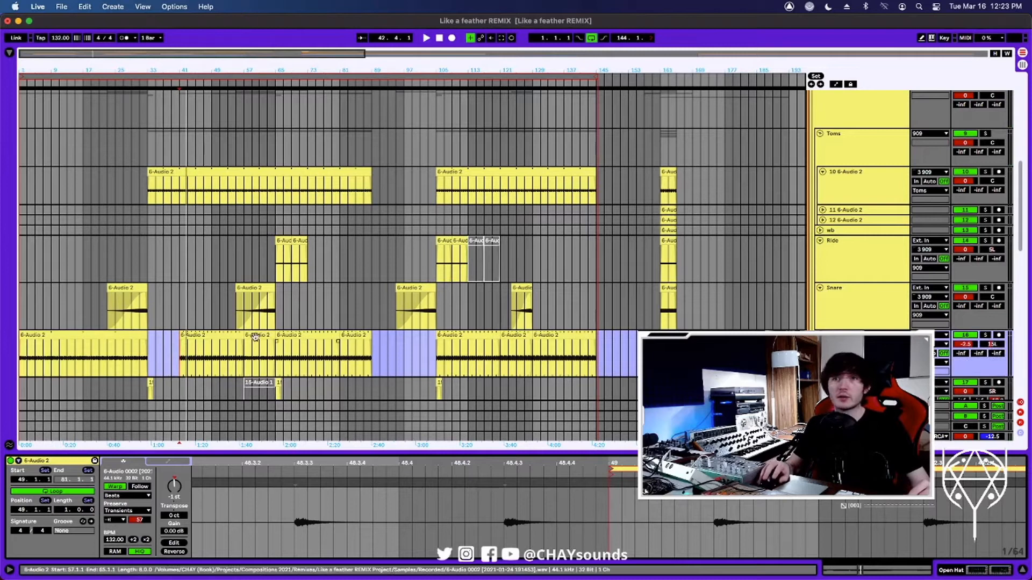
{"action": "left_click", "coordinate": [181, 366]}
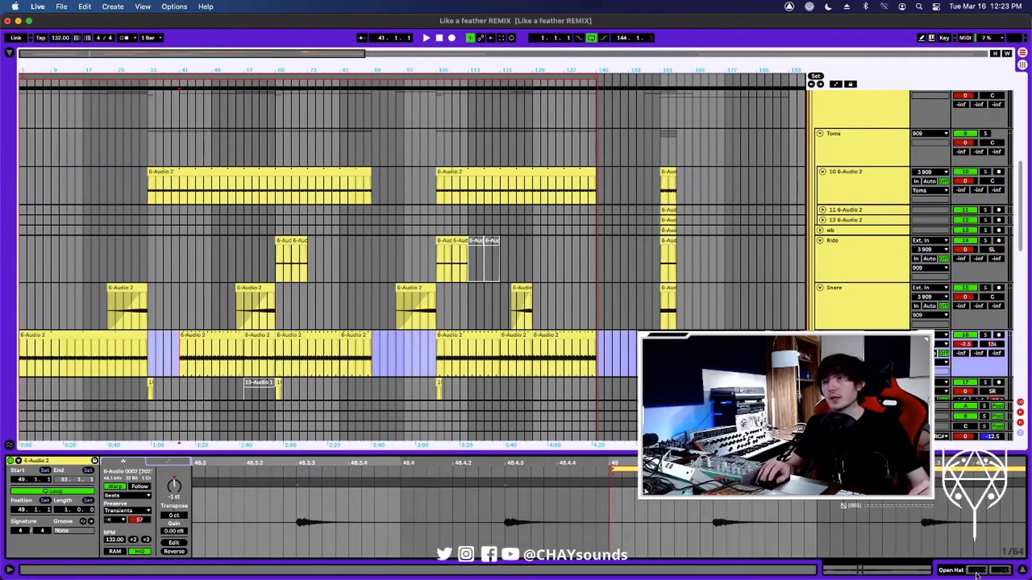
{"action": "key", "text": "shift+Tab"}
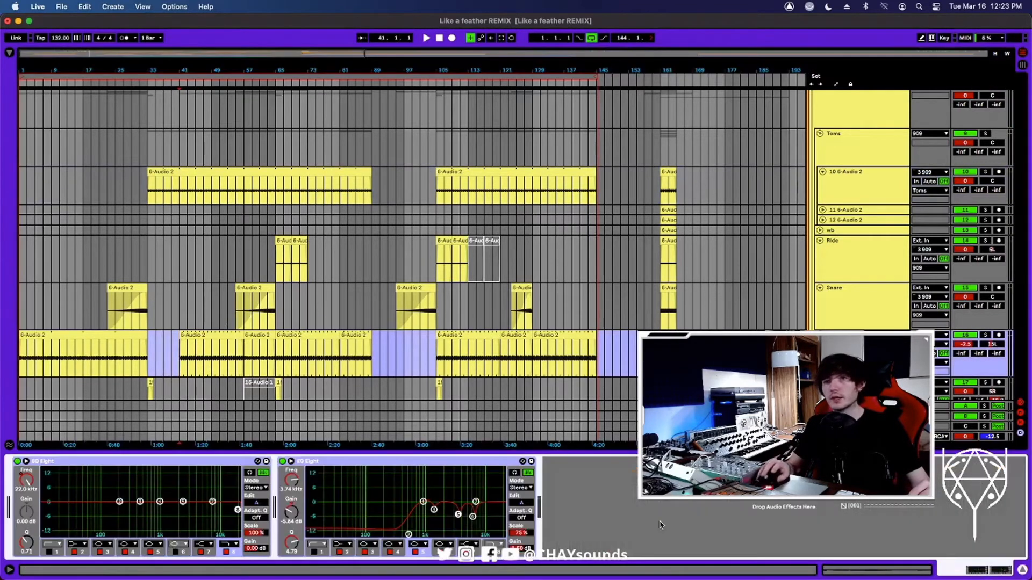
{"action": "left_click", "coordinate": [25, 471]}
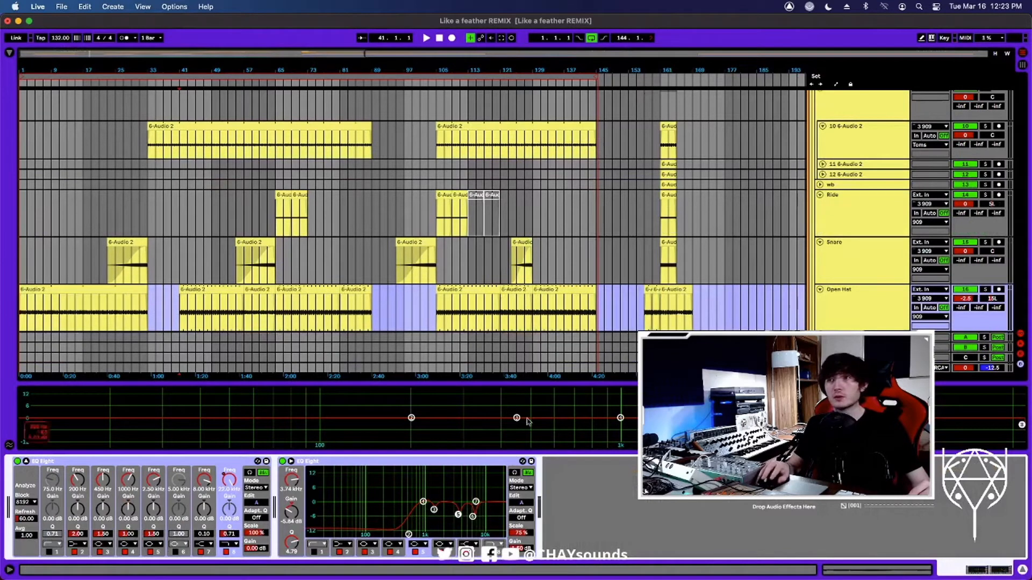
{"action": "key", "text": "a"}
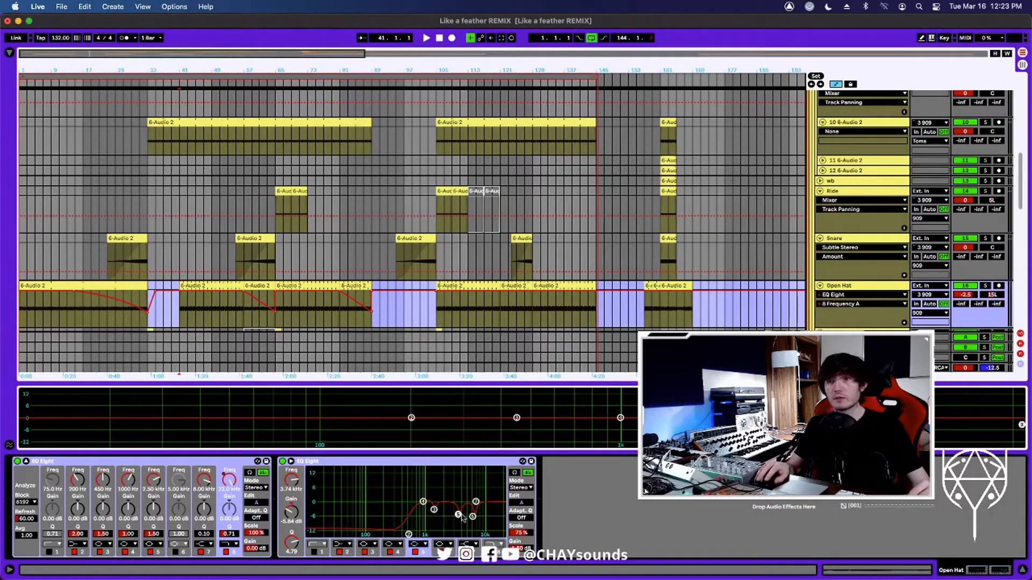
Expand the Open Hat's second EQ Eight and play the drums from bar 43.
{"action": "left_click", "coordinate": [291, 461]}
{"action": "left_click", "coordinate": [186, 317]}
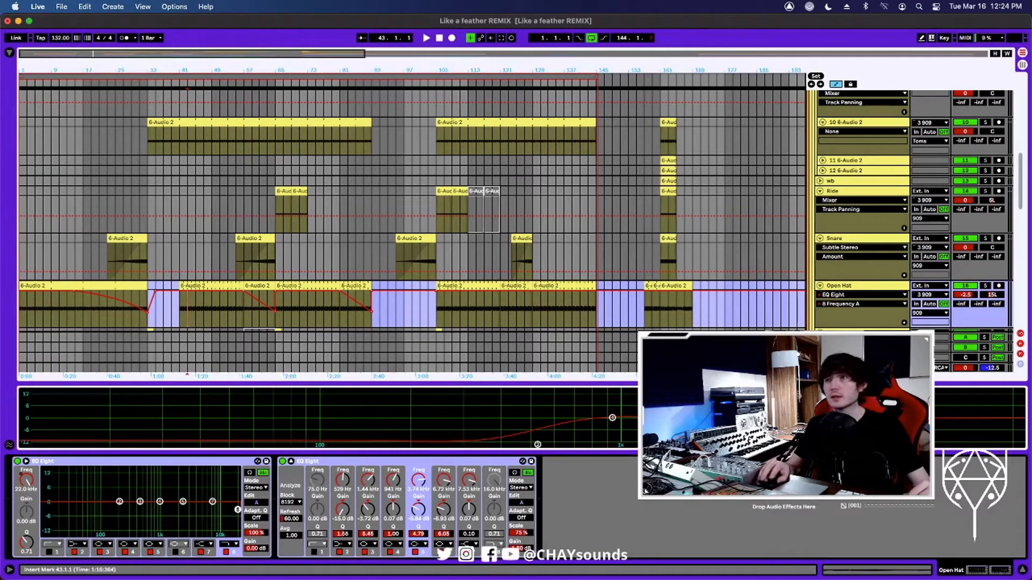
{"action": "key", "text": "space"}
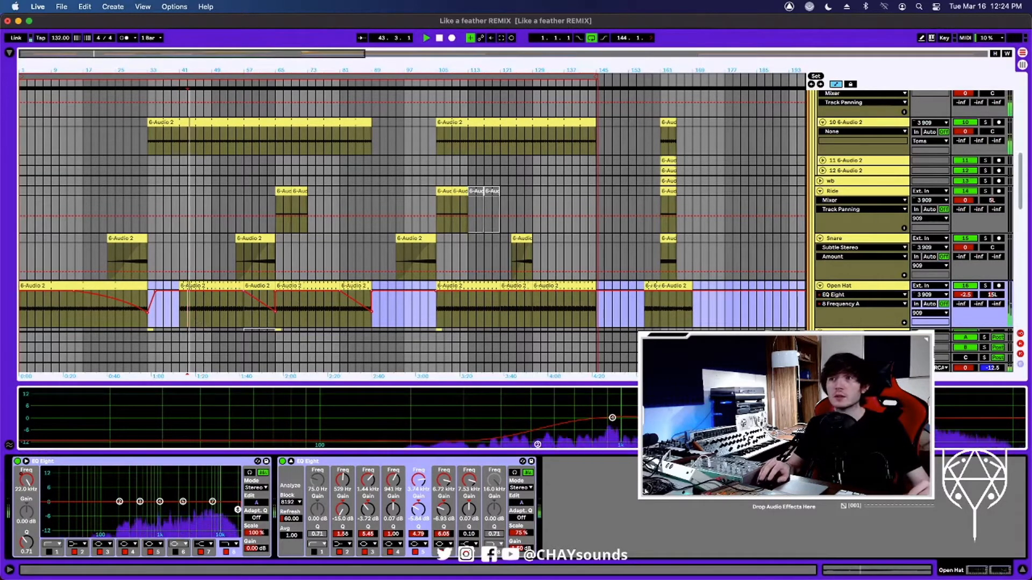
Enable audition mode in the second EQ Eight and listen to bands 3, 5 and 6 with the Open Hat soloed.
{"action": "left_click", "coordinate": [514, 473]}
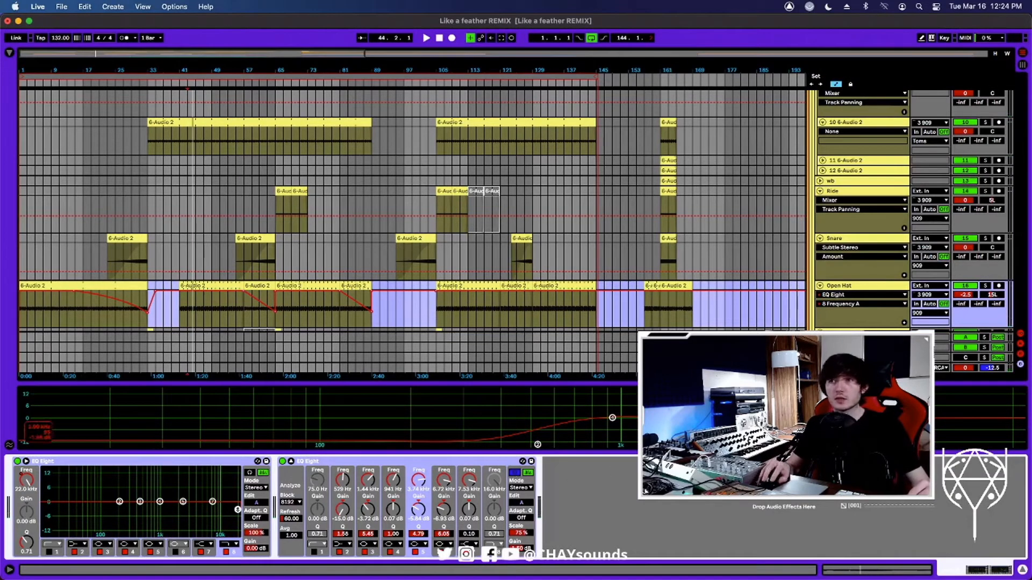
{"action": "key", "text": "space"}
{"action": "left_click", "coordinate": [668, 426]}
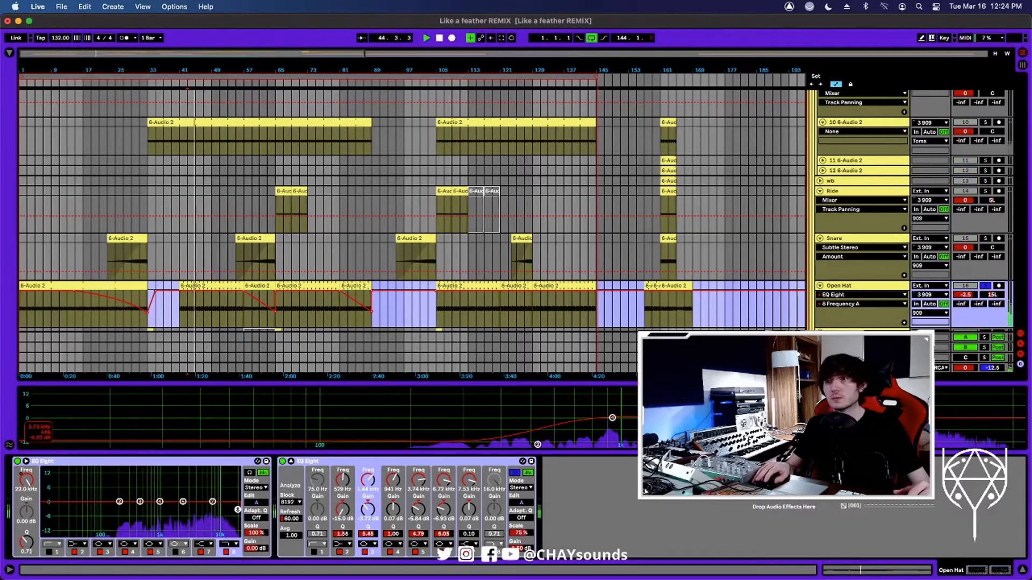
{"action": "left_click", "coordinate": [793, 429]}
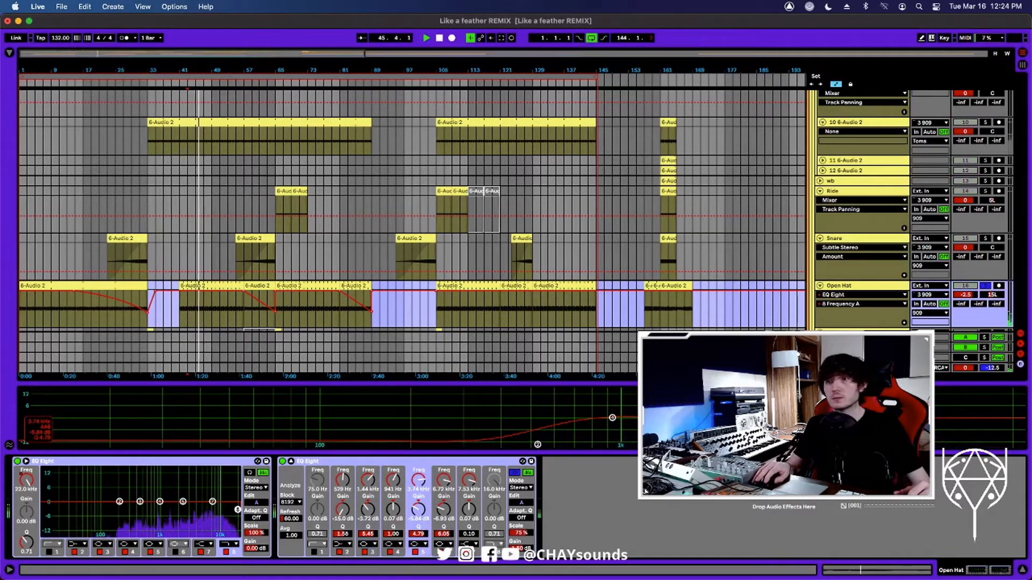
{"action": "left_click", "coordinate": [869, 432]}
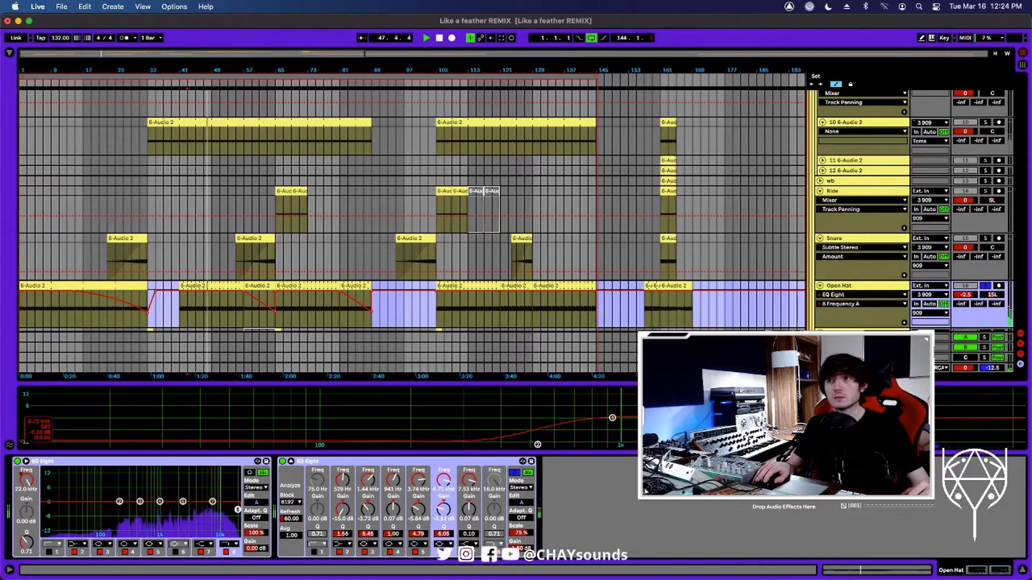
Compare the soloed Open Hat with its second EQ Eight bypassed and re-enabled, ending playback after the comparison.
{"action": "left_click", "coordinate": [283, 462]}
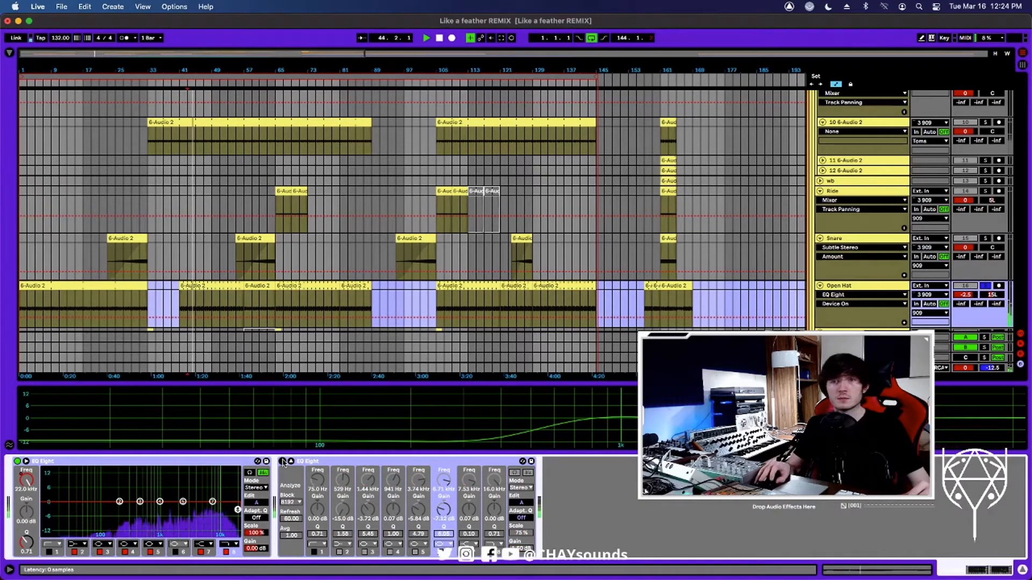
{"action": "left_click", "coordinate": [283, 462]}
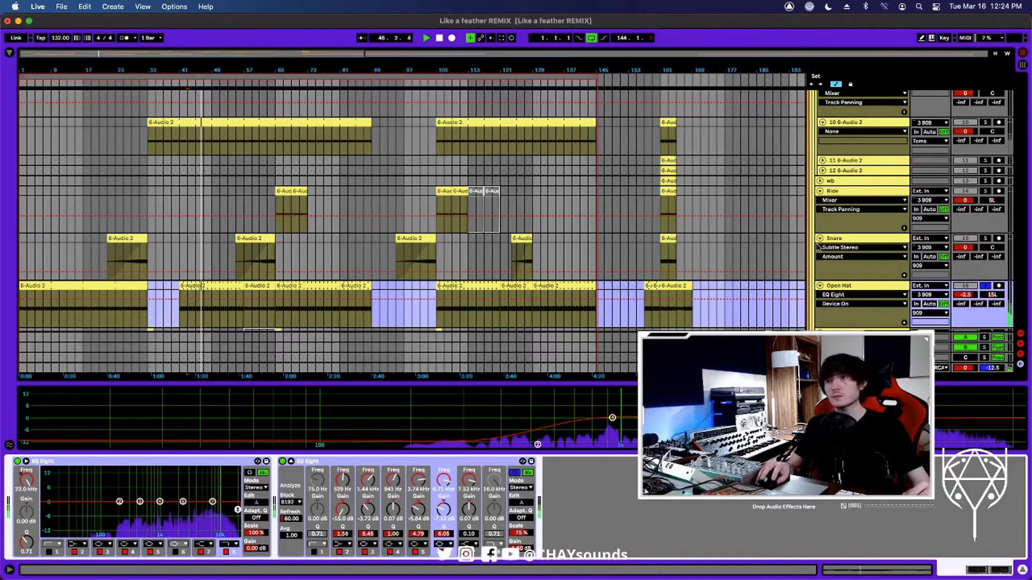
{"action": "key", "text": "space"}
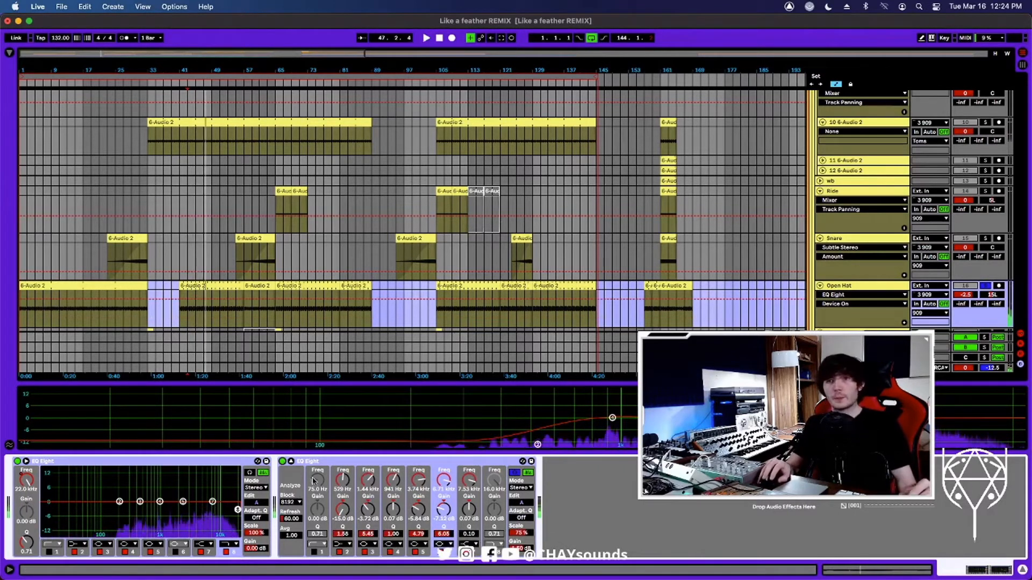
Release the Open Hat solo, play the 909 group from bar 43 with the second EQ Eight bypassed and re-enabled, and collapse that EQ.
{"action": "left_click", "coordinate": [969, 329]}
{"action": "left_click", "coordinate": [983, 287]}
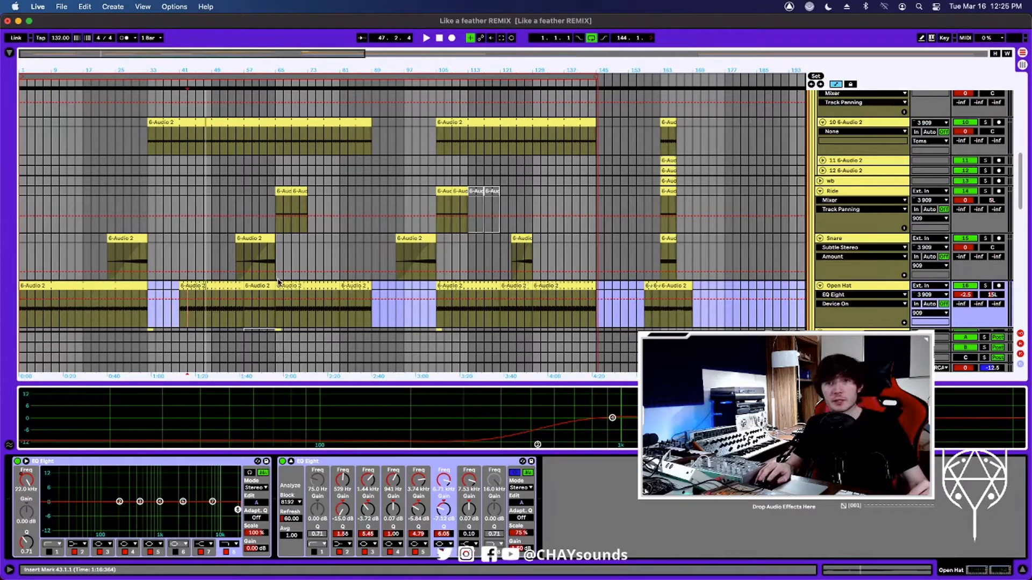
{"action": "key", "text": "space"}
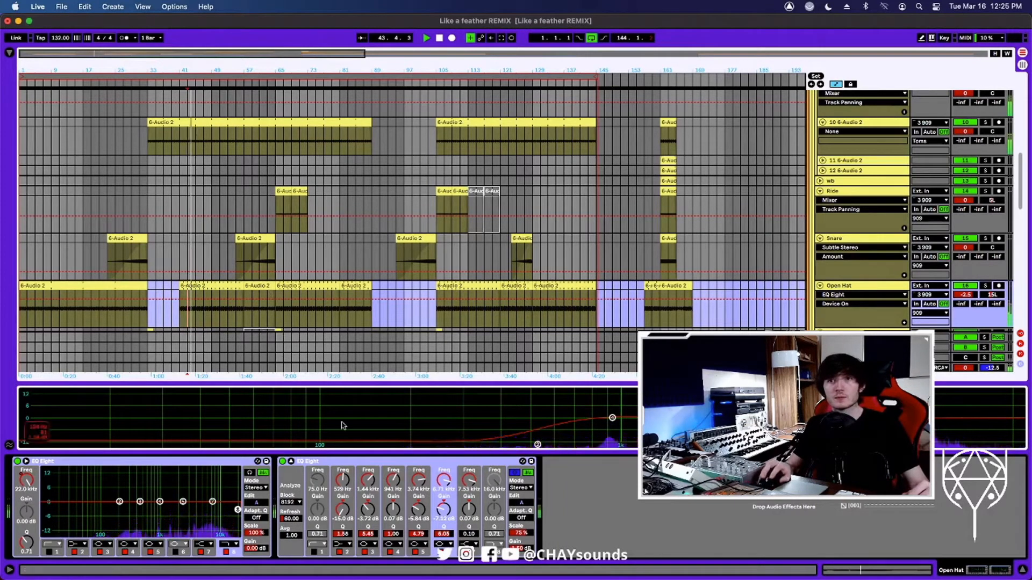
{"action": "left_click", "coordinate": [282, 462]}
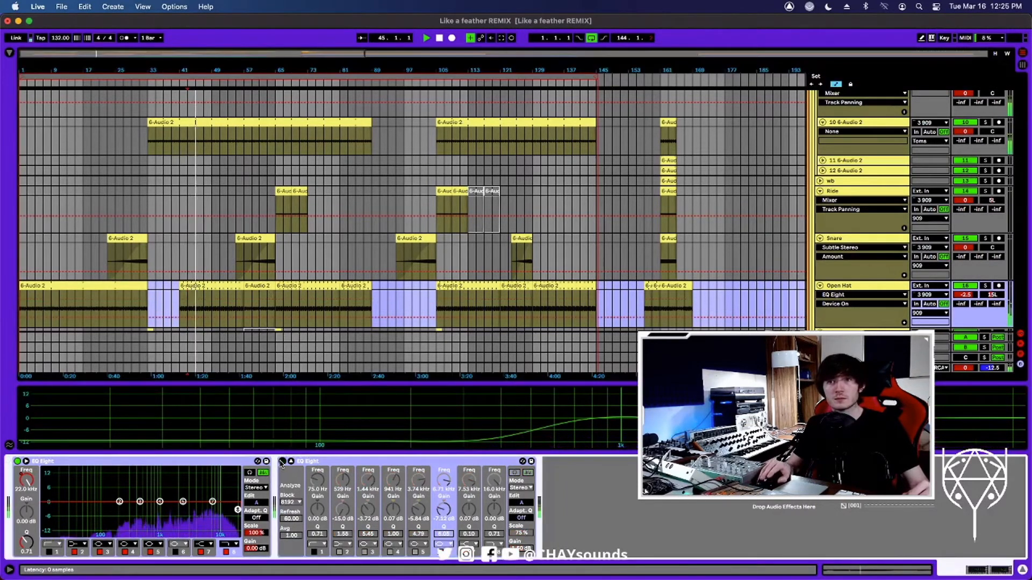
{"action": "left_click", "coordinate": [283, 461]}
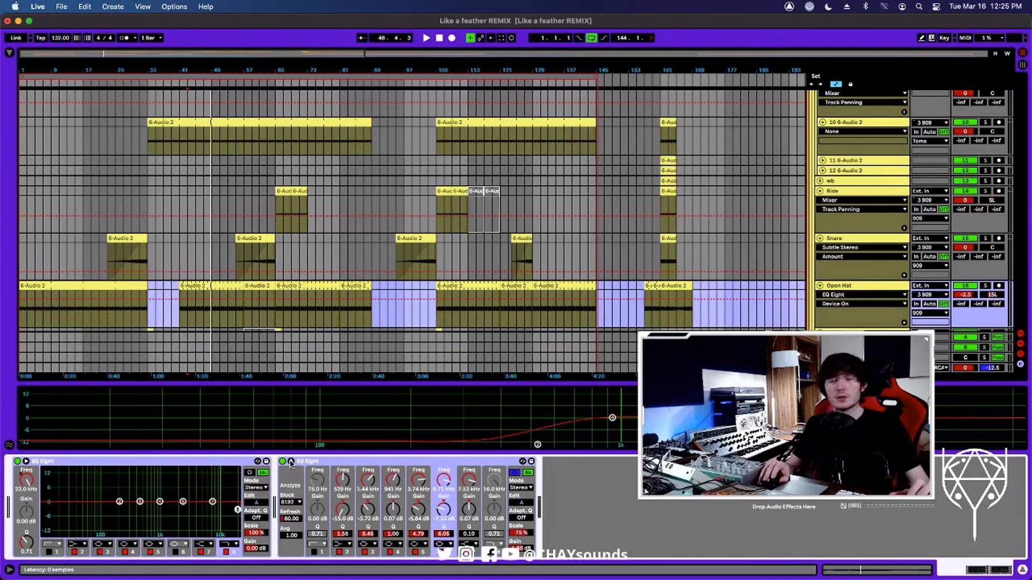
{"action": "left_click", "coordinate": [290, 462]}
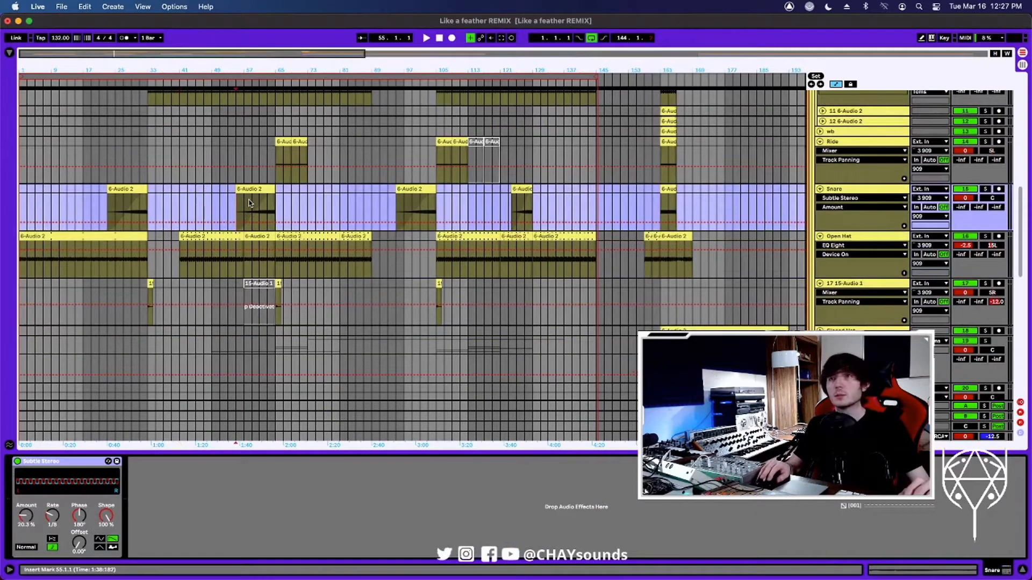
Play the snare build-up from bar 59 and solo the Snare track.
{"action": "key", "text": "space"}
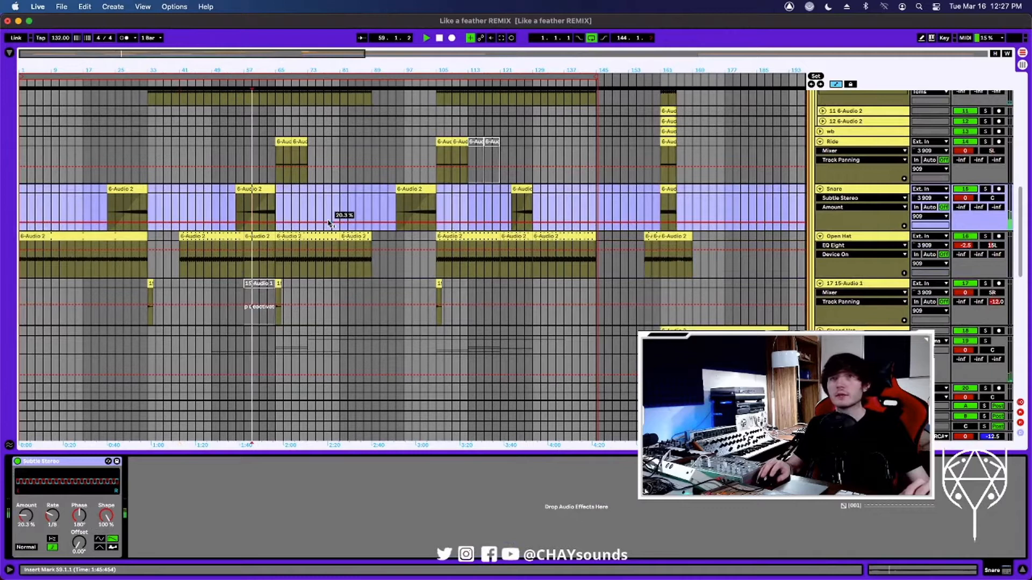
{"action": "left_click", "coordinate": [987, 189]}
{"action": "scroll", "coordinate": [988, 188], "scroll_direction": "up", "scroll_amount": 4}
{"action": "scroll", "coordinate": [983, 210], "scroll_direction": "up", "scroll_amount": 1}
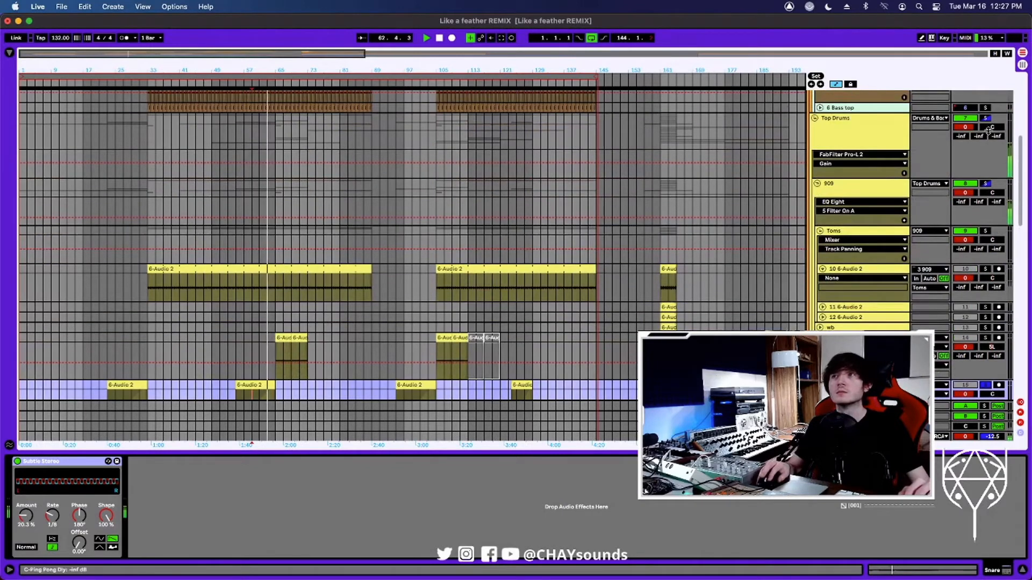
Release the Top Drums solo and replay the snare build-up from bar 59 together with the kick and bass.
{"action": "left_click", "coordinate": [985, 119]}
{"action": "scroll", "coordinate": [983, 122], "scroll_direction": "up", "scroll_amount": 8}
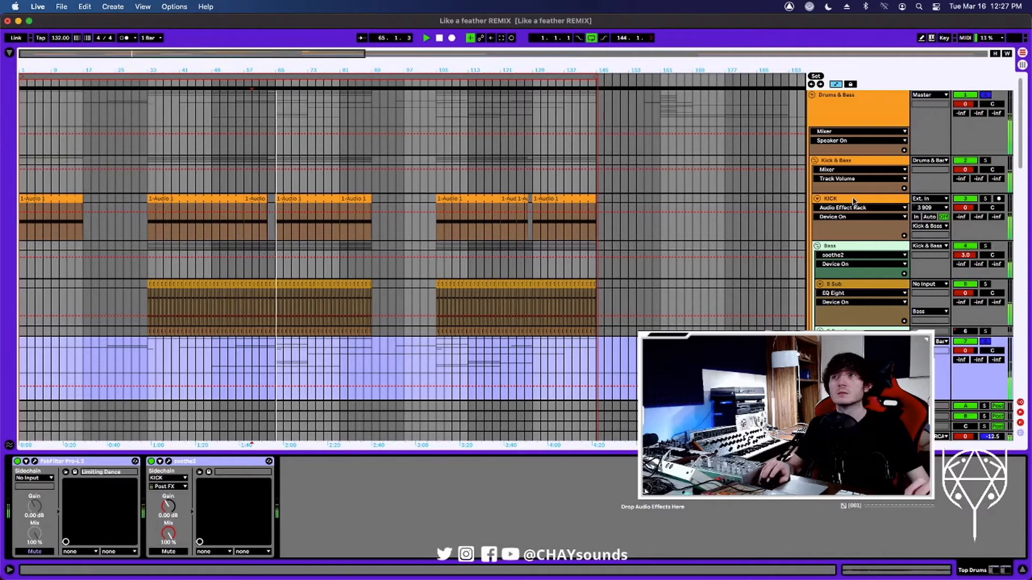
{"action": "scroll", "coordinate": [815, 275], "scroll_direction": "down", "scroll_amount": 6}
{"action": "key", "text": "space"}
{"action": "key", "text": "space"}
{"action": "scroll", "coordinate": [579, 253], "scroll_direction": "down", "scroll_amount": 7}
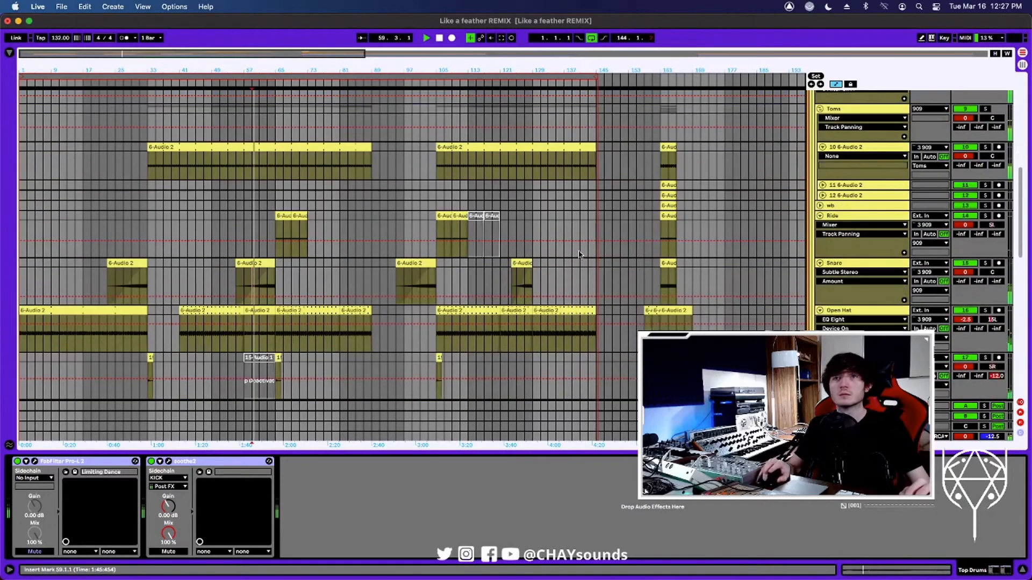
Select the Snare track with its Subtle Stereo device and play it soloed from bar 59.
{"action": "left_click", "coordinate": [860, 270]}
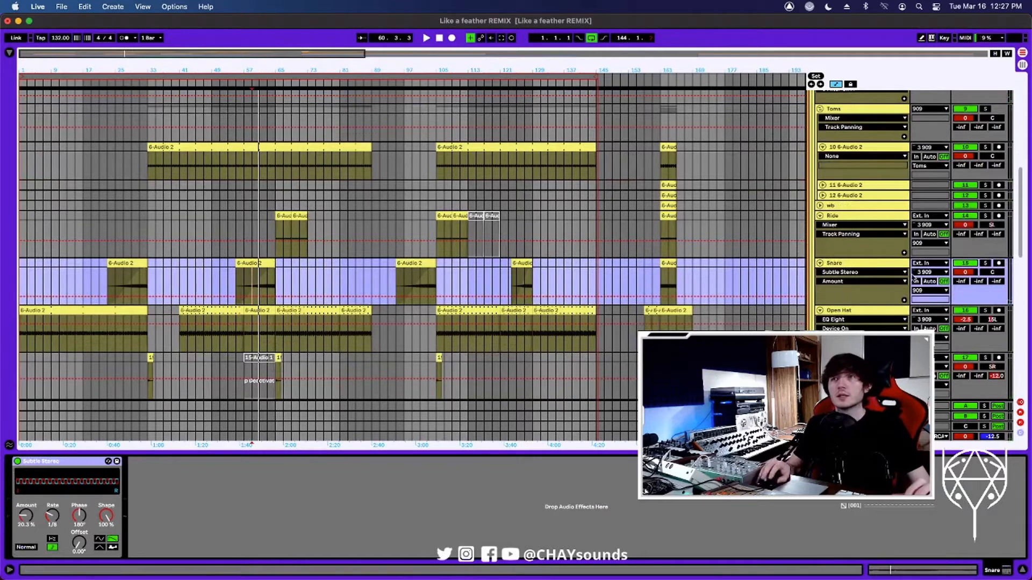
{"action": "left_click", "coordinate": [986, 263]}
{"action": "key", "text": "space"}
{"action": "key", "text": "space"}
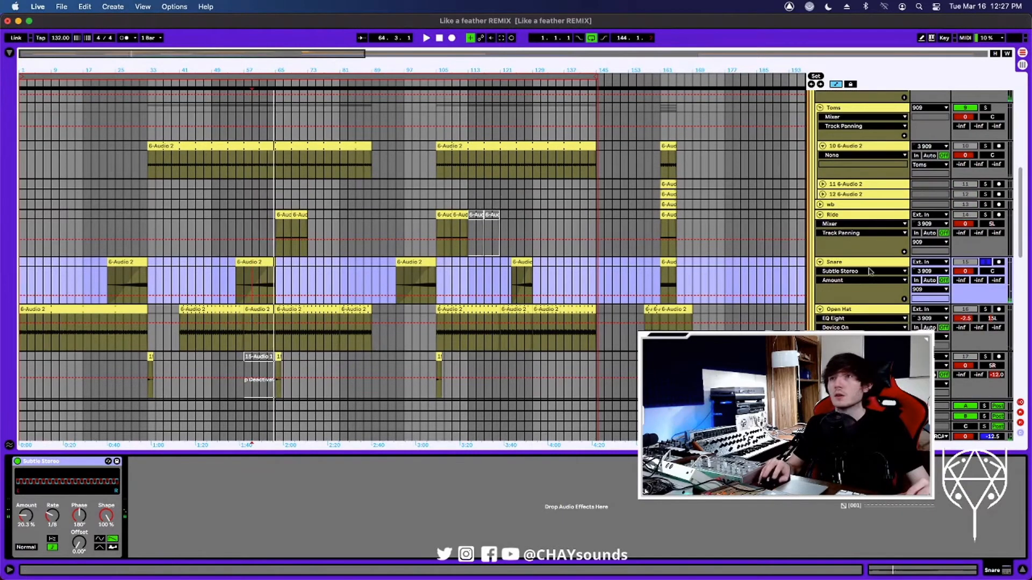
{"action": "left_click", "coordinate": [866, 264]}
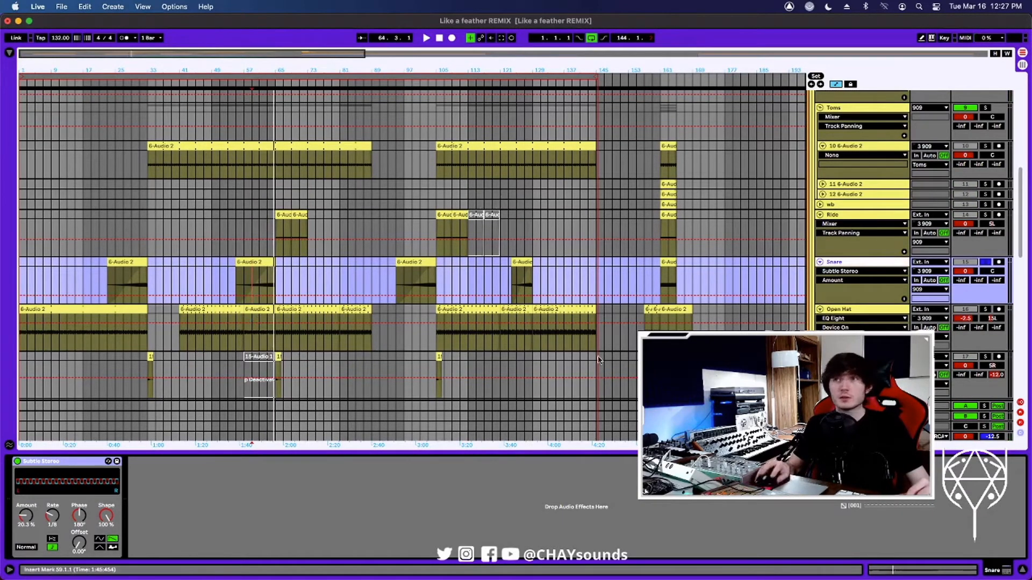
{"action": "scroll", "coordinate": [839, 251], "scroll_direction": "down", "scroll_amount": 1}
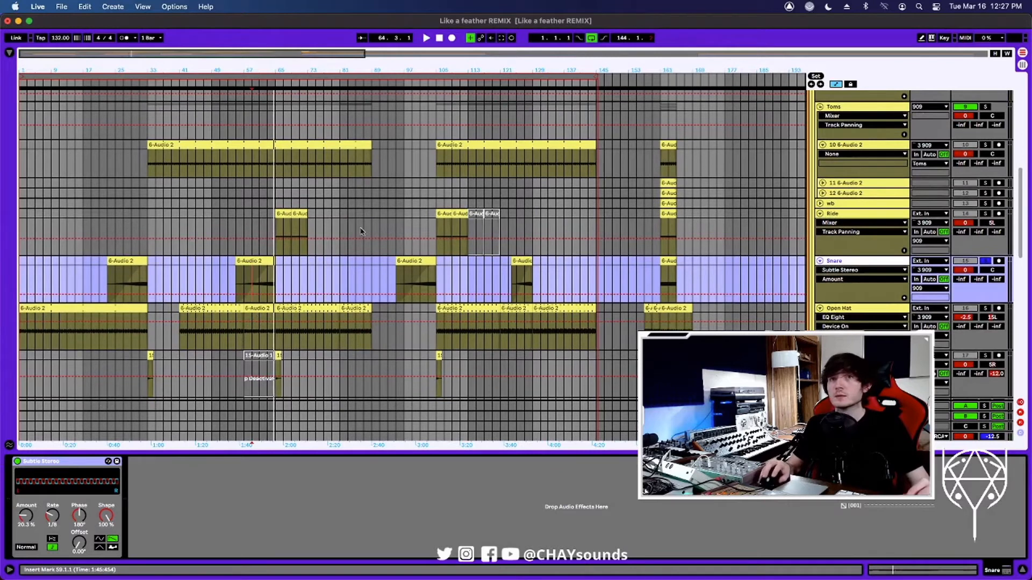
Switch the solo from Snare to Ride, play the Ride clip from bar 65 and inspect its LFOTool plug-in.
{"action": "left_click", "coordinate": [276, 229]}
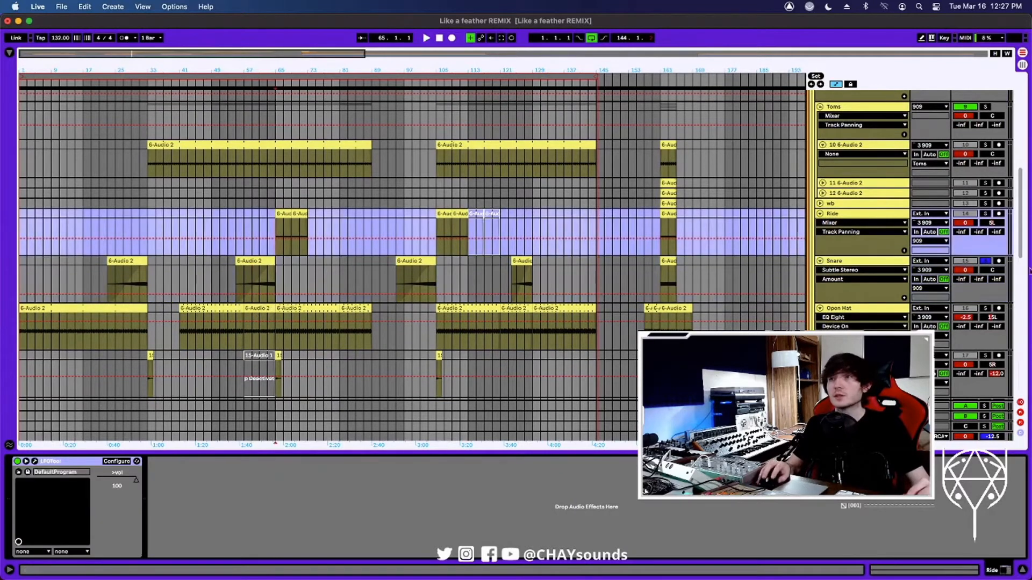
{"action": "left_click", "coordinate": [985, 262]}
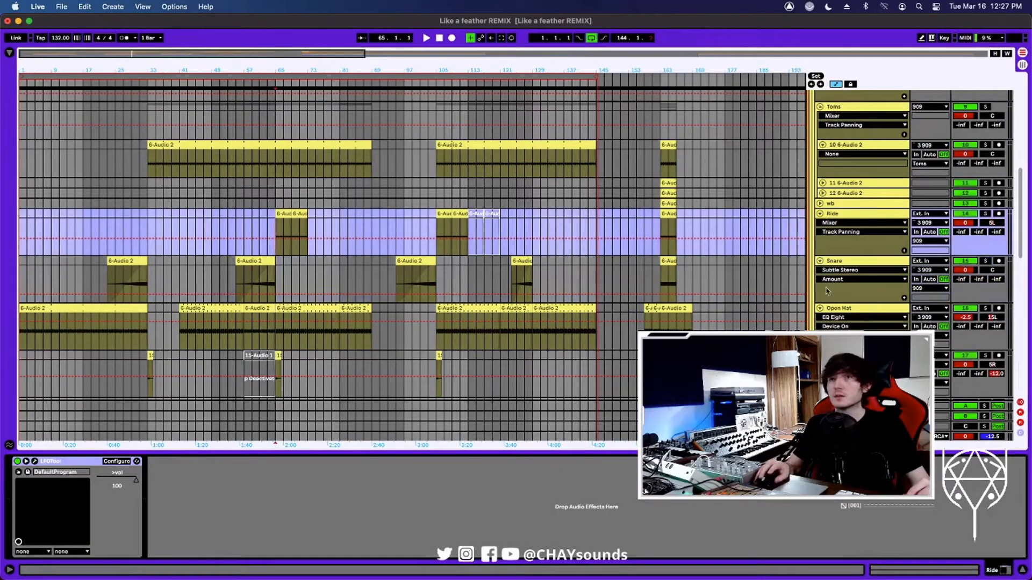
{"action": "left_click", "coordinate": [985, 214]}
{"action": "key", "text": "space"}
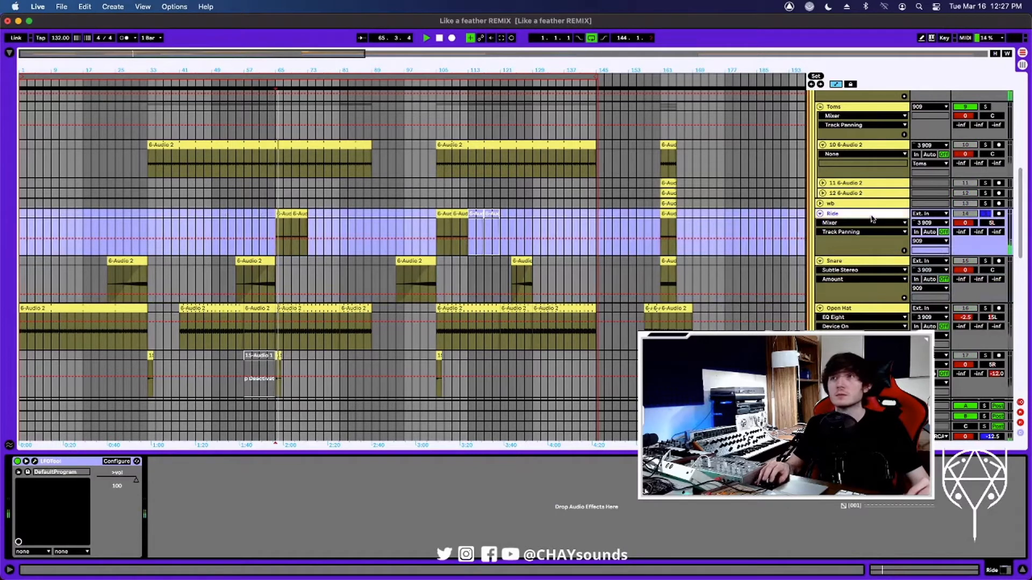
{"action": "left_click", "coordinate": [35, 461]}
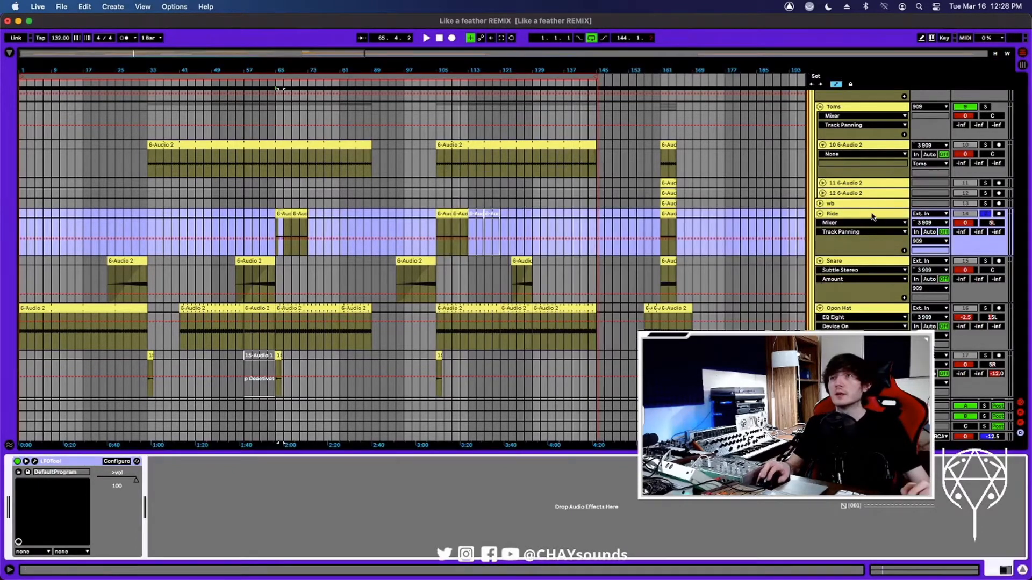
{"action": "left_click", "coordinate": [873, 217]}
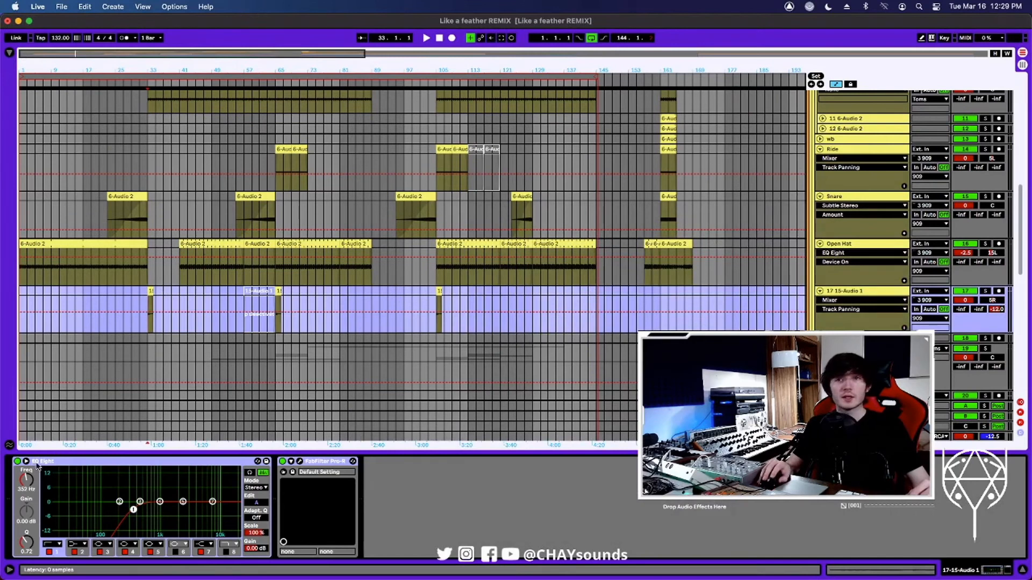
View the FabFilter Pro-R settings on the 17 15-Audio 1 track, then show the C-Ping Pong Dly return's devices.
{"action": "left_click", "coordinate": [299, 462]}
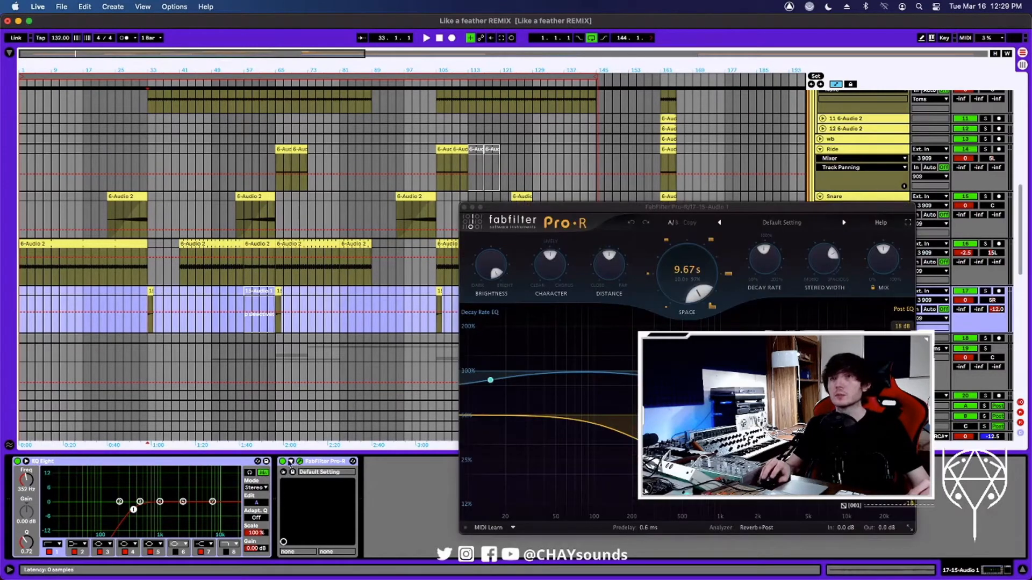
{"action": "left_click", "coordinate": [299, 462]}
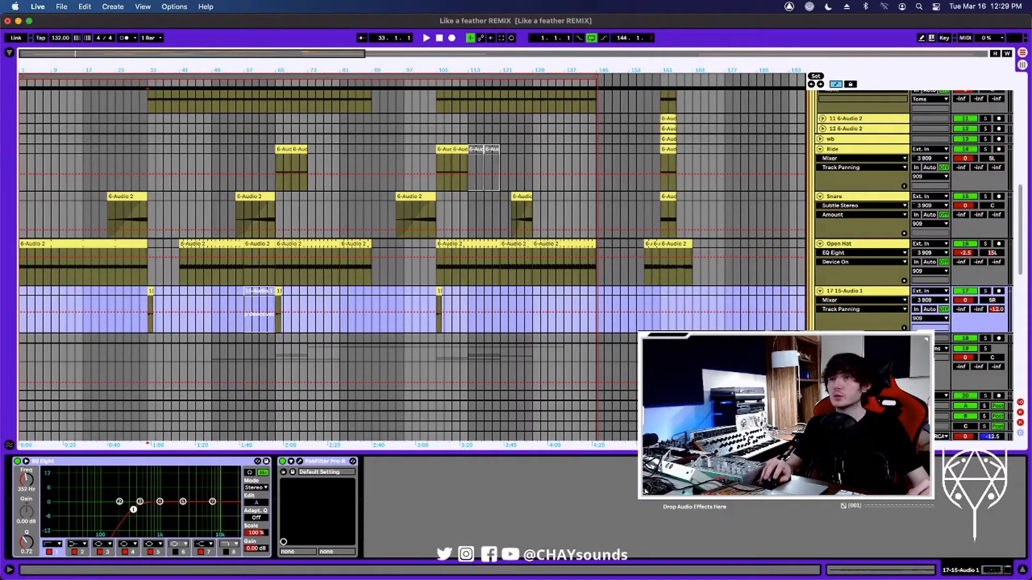
{"action": "left_click", "coordinate": [862, 426]}
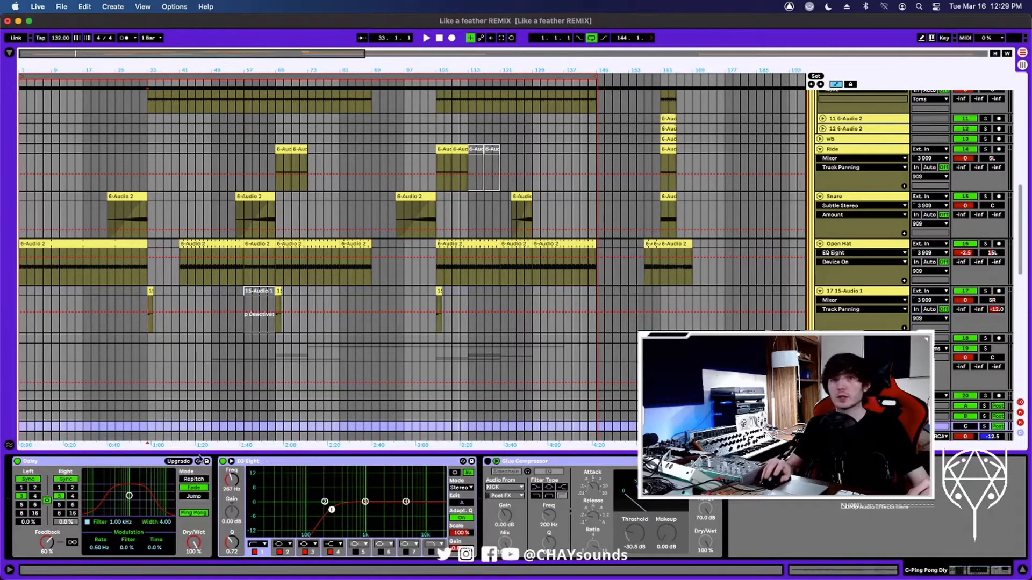
Look over the delay return's Delay and EQ Eight, then expand the 909 group's EQ Eight and inspect bands 3 and 2.
{"action": "left_click", "coordinate": [70, 462]}
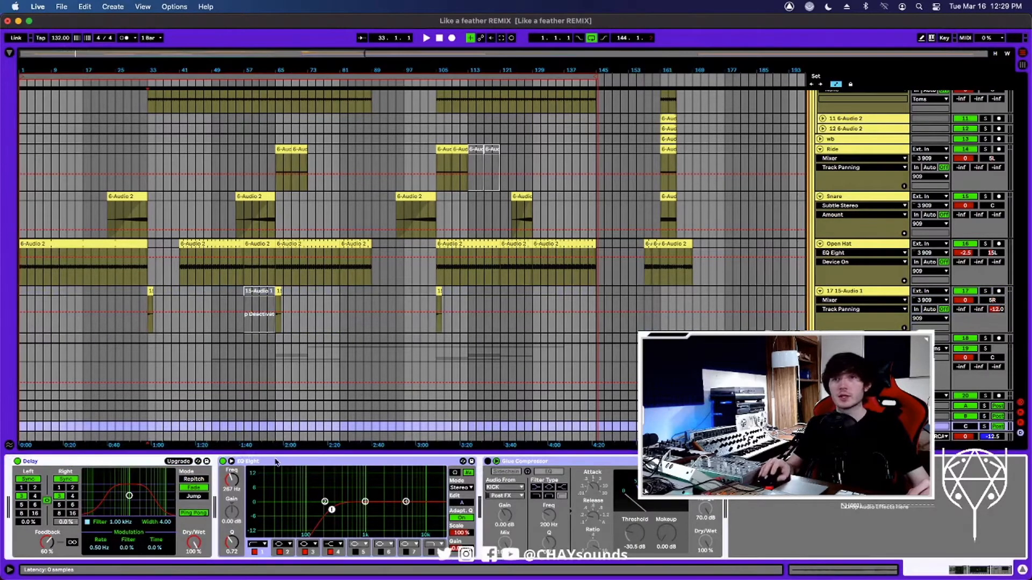
{"action": "left_click", "coordinate": [282, 464]}
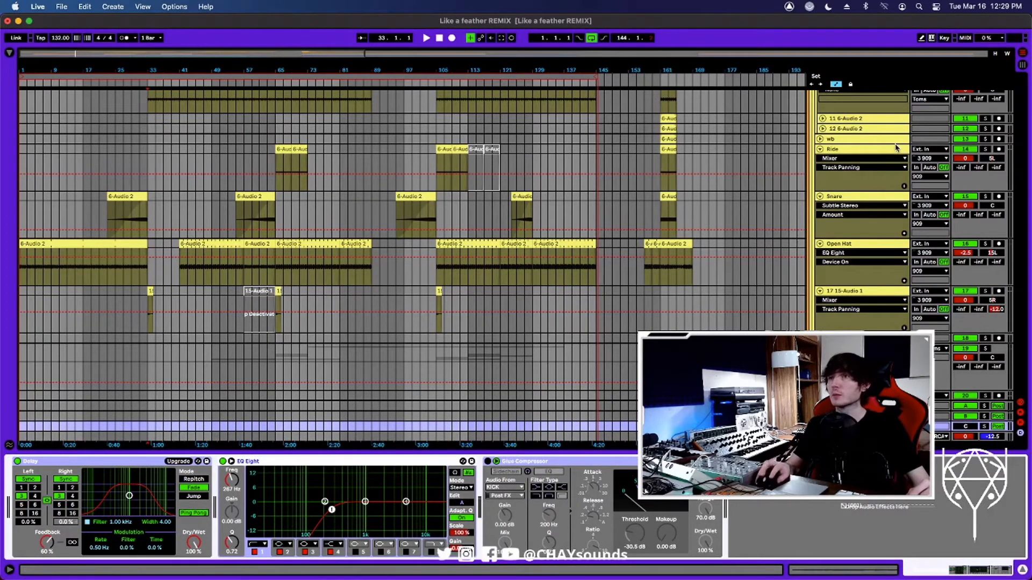
{"action": "scroll", "coordinate": [864, 225], "scroll_direction": "up", "scroll_amount": 4}
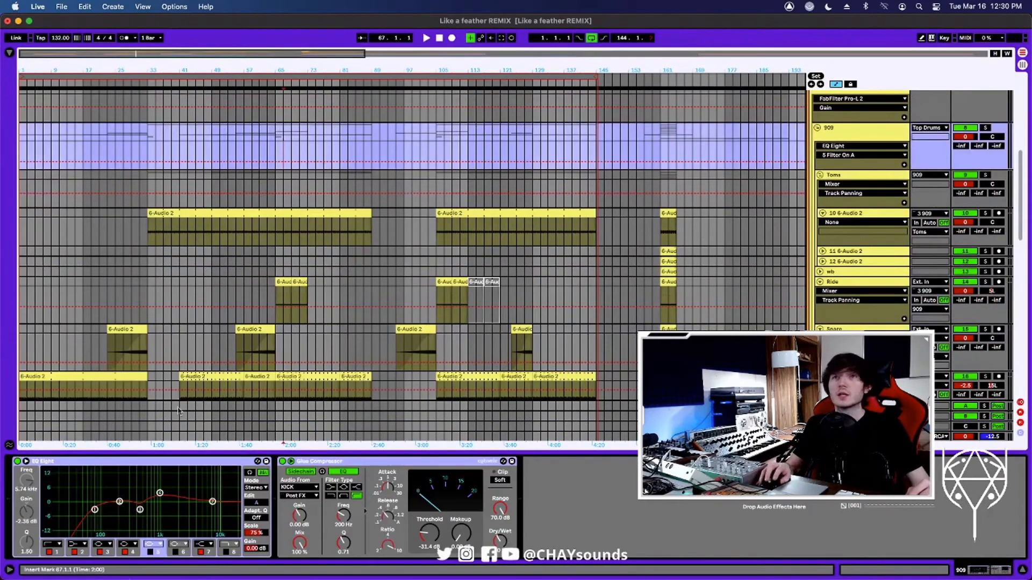
{"action": "left_click", "coordinate": [26, 462]}
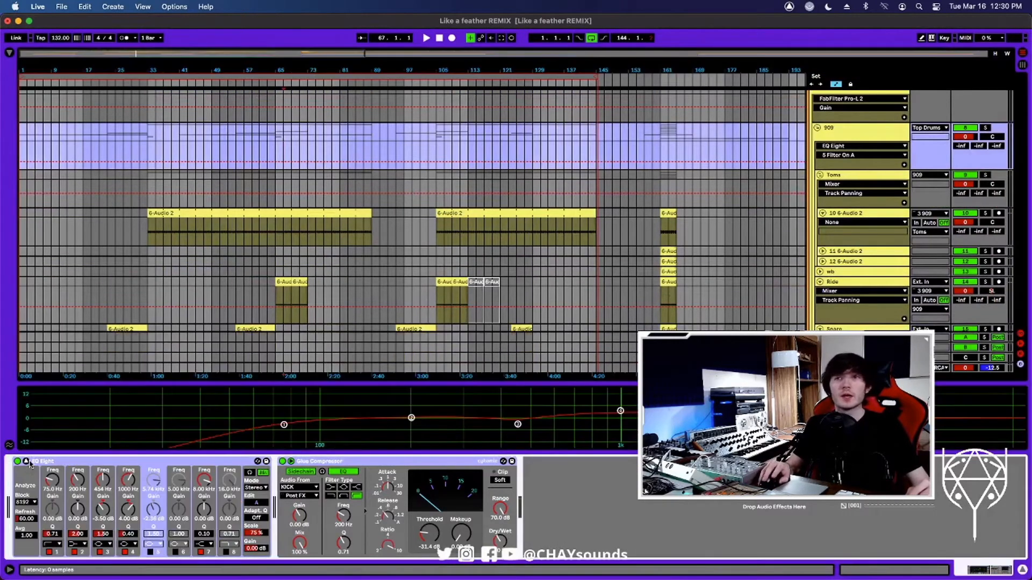
{"action": "left_click", "coordinate": [518, 425]}
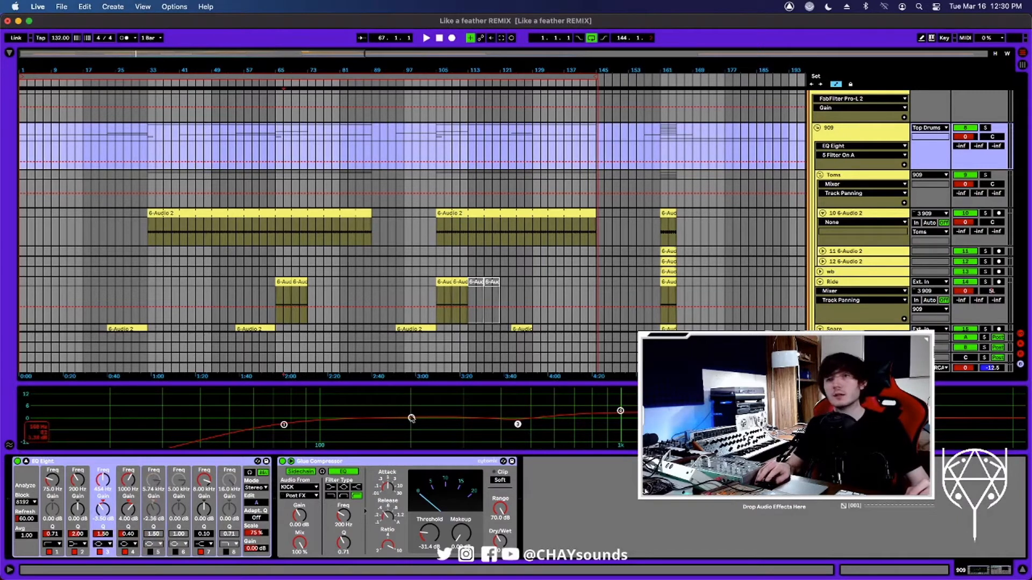
{"action": "left_click", "coordinate": [412, 419]}
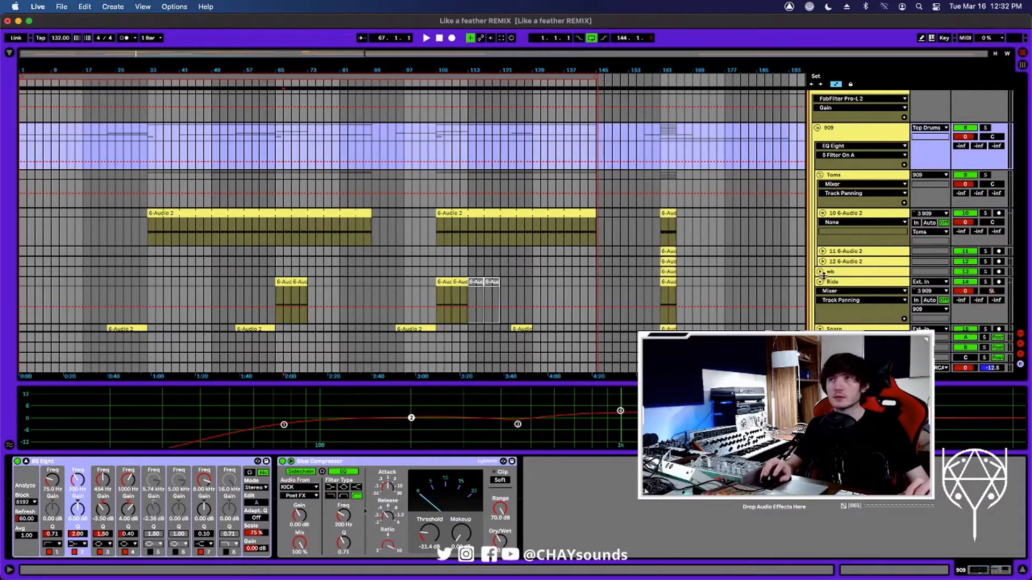
Collapse the 909 group and select the 808 group to show its devices.
{"action": "left_click", "coordinate": [818, 173]}
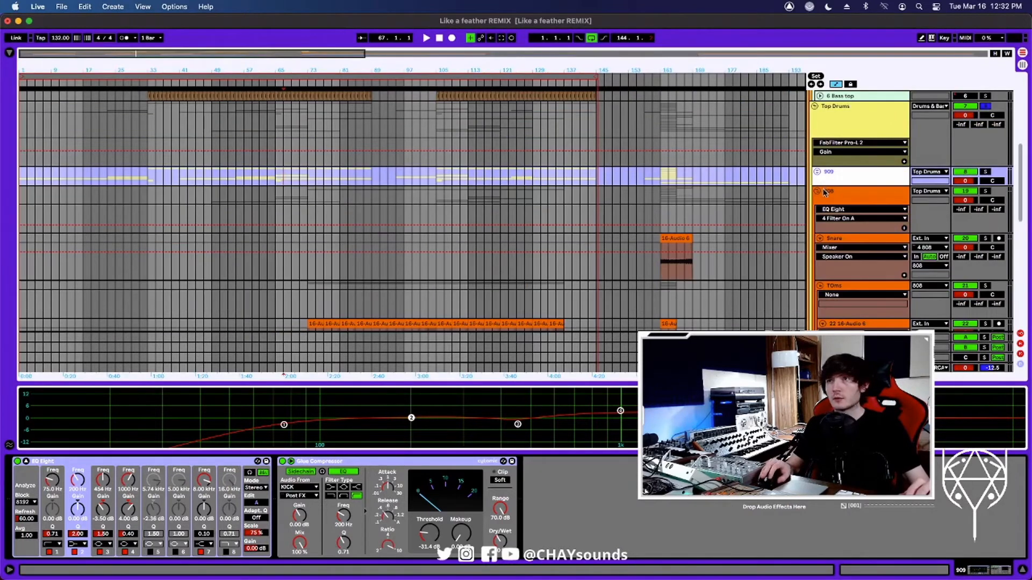
{"action": "left_click", "coordinate": [825, 193]}
{"action": "scroll", "coordinate": [824, 195], "scroll_direction": "down", "scroll_amount": 3}
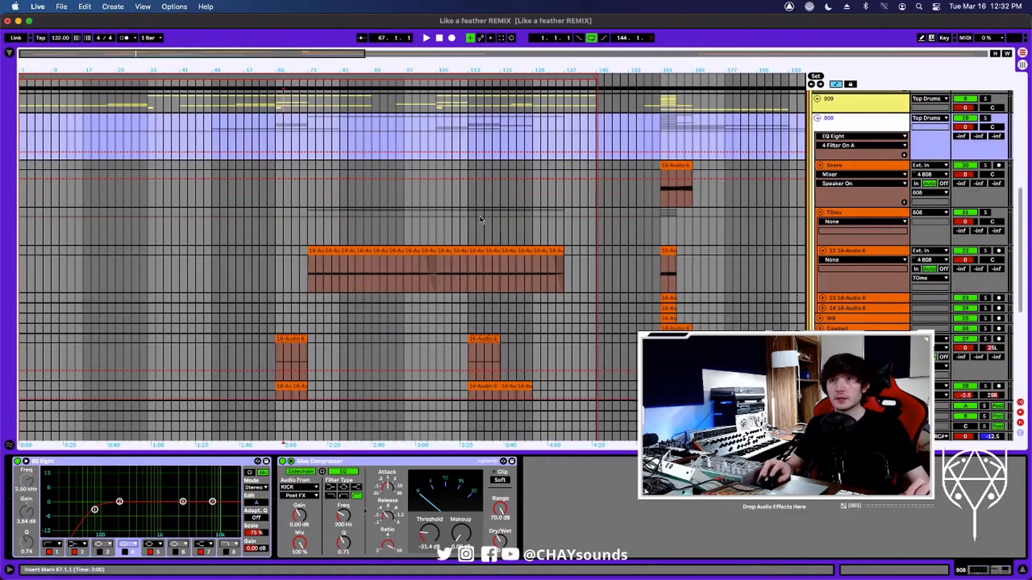
Solo the Shaker track in the 808 group and play it from bar 49.
{"action": "scroll", "coordinate": [275, 252], "scroll_direction": "down", "scroll_amount": 7}
{"action": "left_click", "coordinate": [267, 344]}
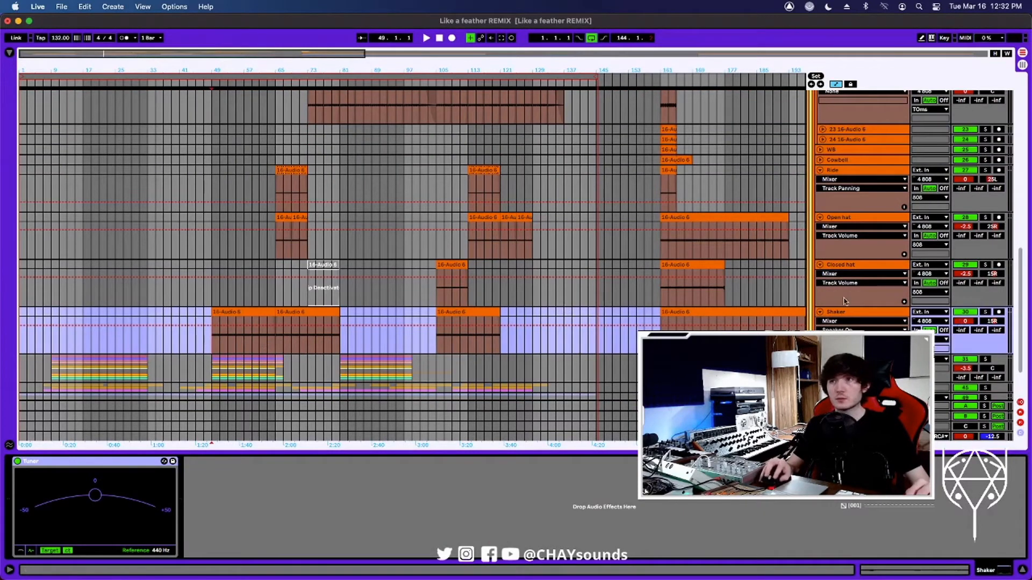
{"action": "left_click", "coordinate": [986, 312]}
{"action": "key", "text": "space"}
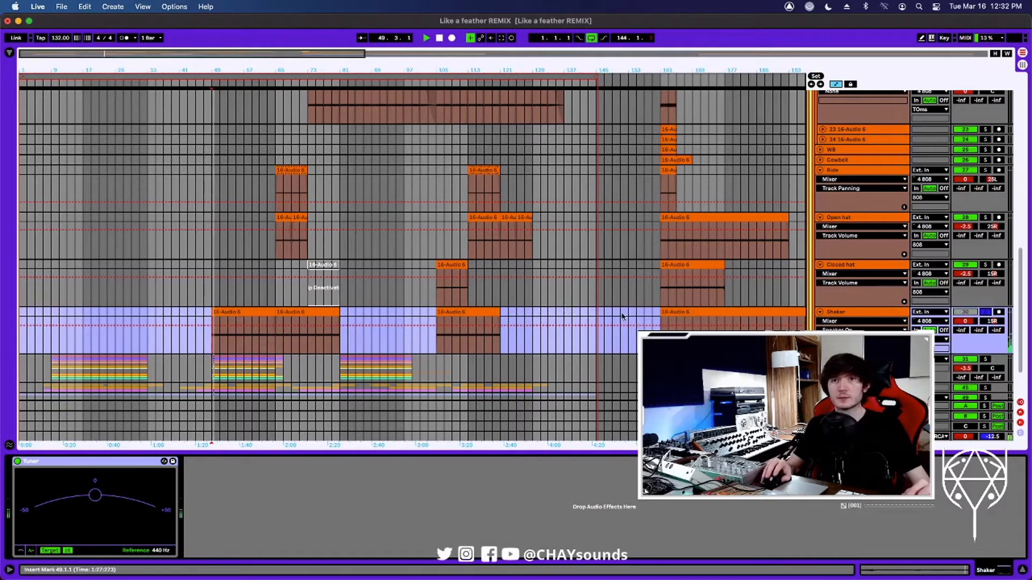
{"action": "left_click", "coordinate": [896, 313]}
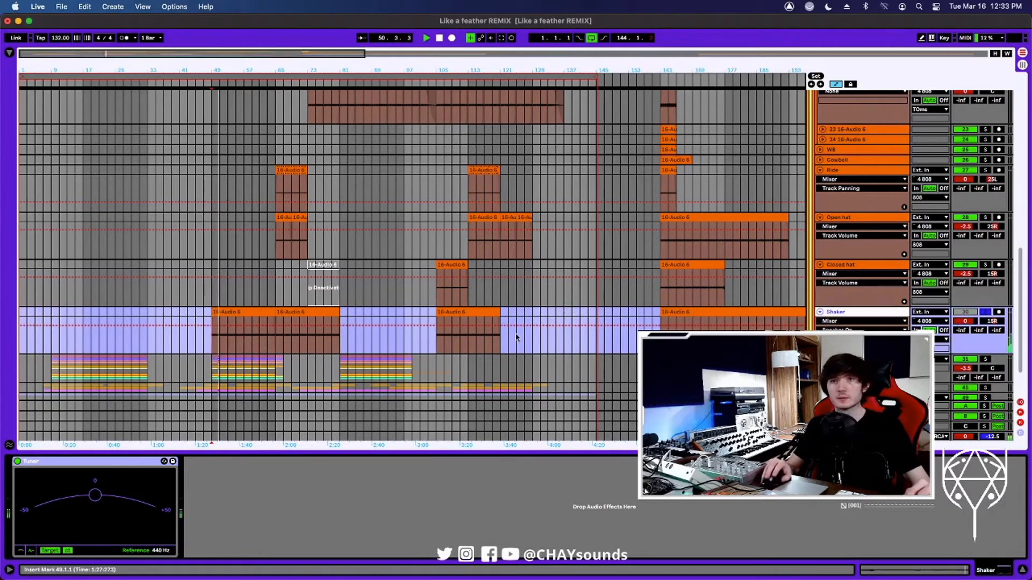
{"action": "left_click", "coordinate": [213, 345]}
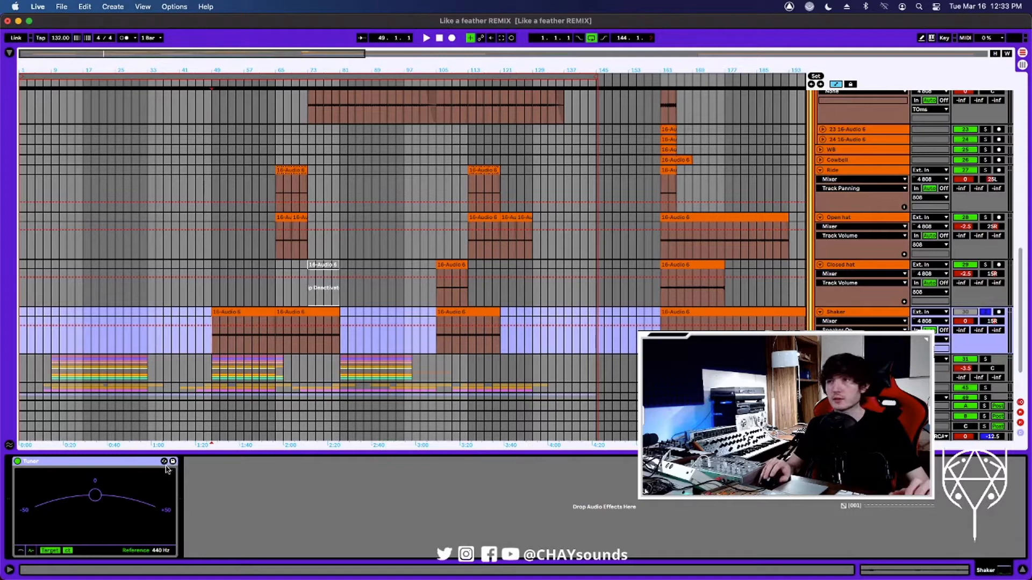
Show the first Shaker clip's sample settings, switch Warp off and play the unwarped clip from bar 49.
{"action": "key", "text": "shift+Tab"}
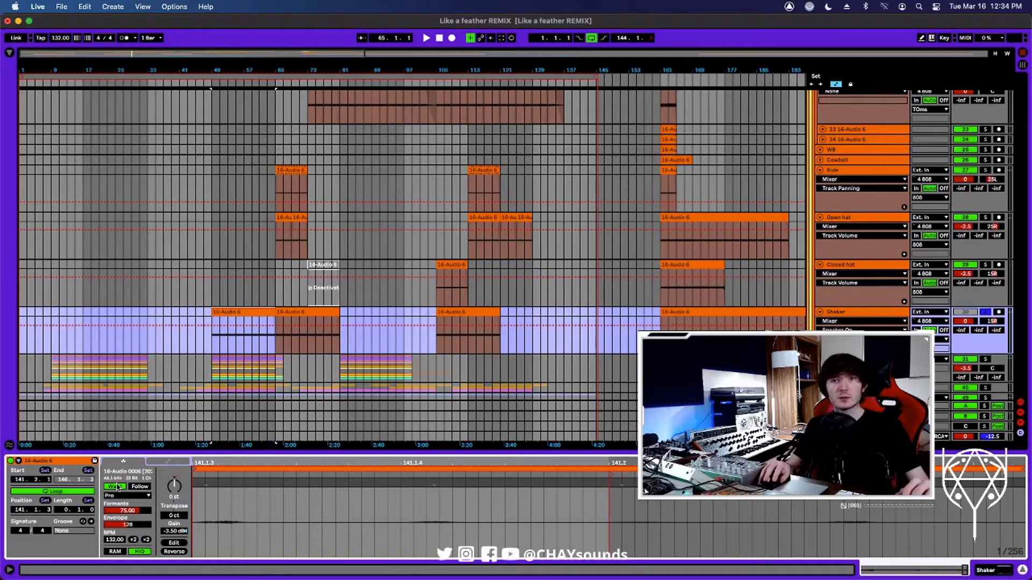
{"action": "left_click", "coordinate": [117, 487]}
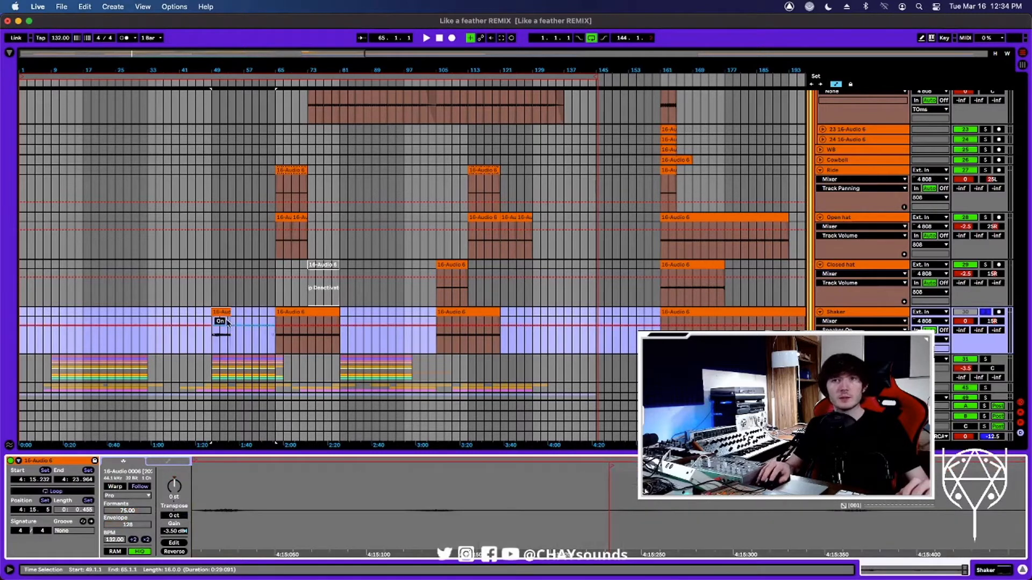
{"action": "key", "text": "space"}
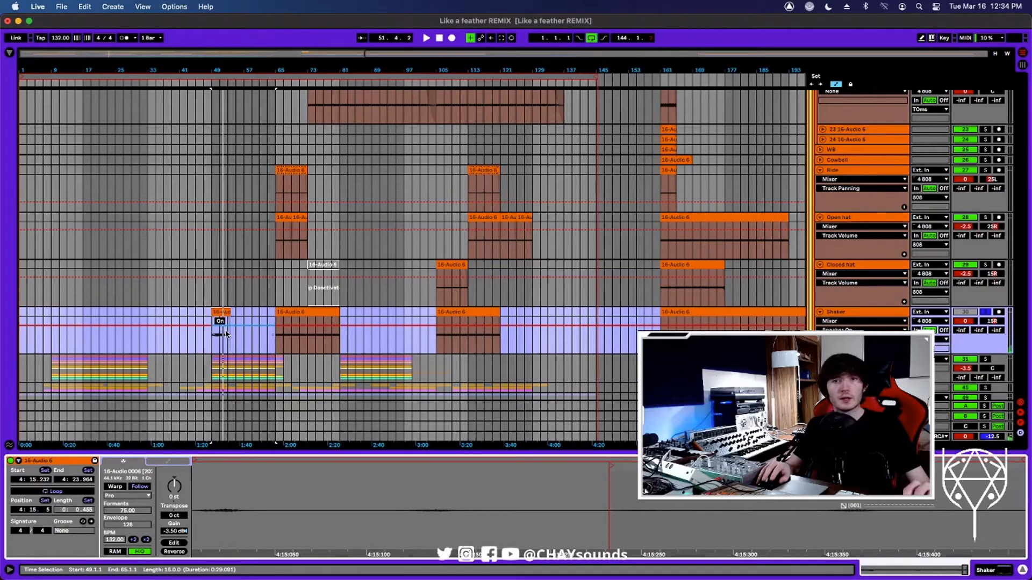
{"action": "left_click", "coordinate": [223, 336]}
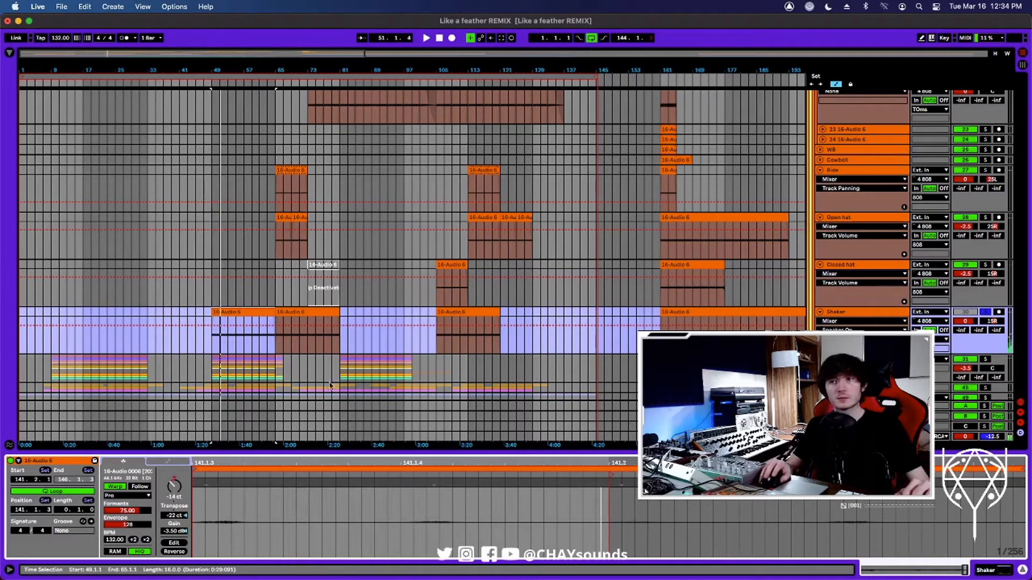
{"action": "left_click", "coordinate": [712, 529]}
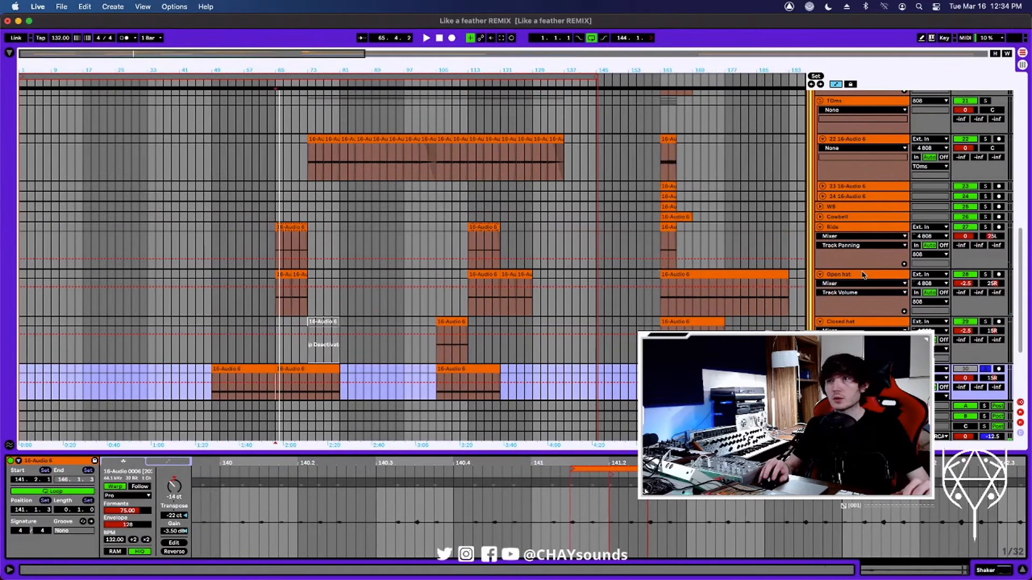
Switch the solo to the 808 Open hat track, play it from bar 65 and view its devices.
{"action": "left_click", "coordinate": [863, 275]}
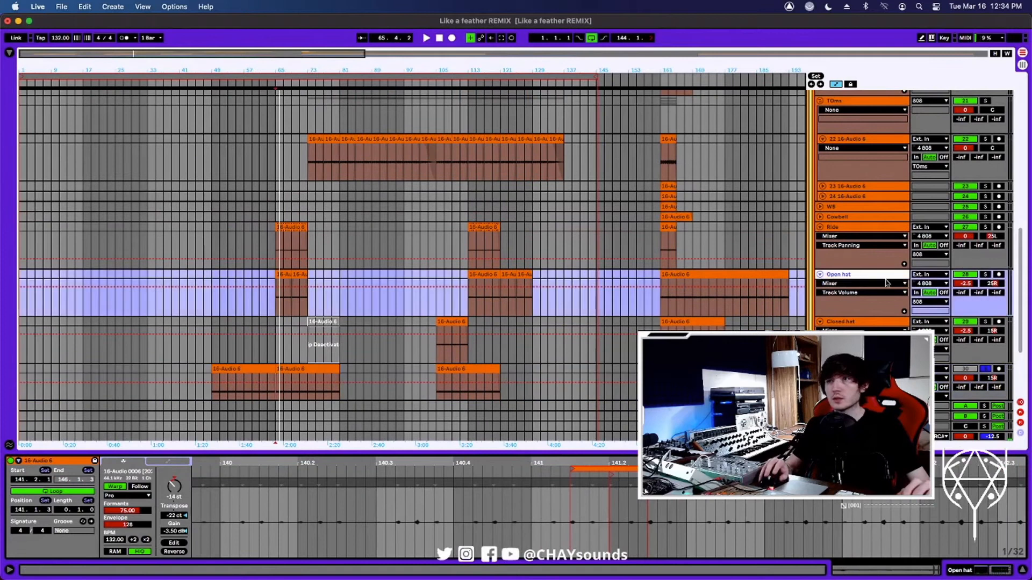
{"action": "left_click", "coordinate": [988, 275]}
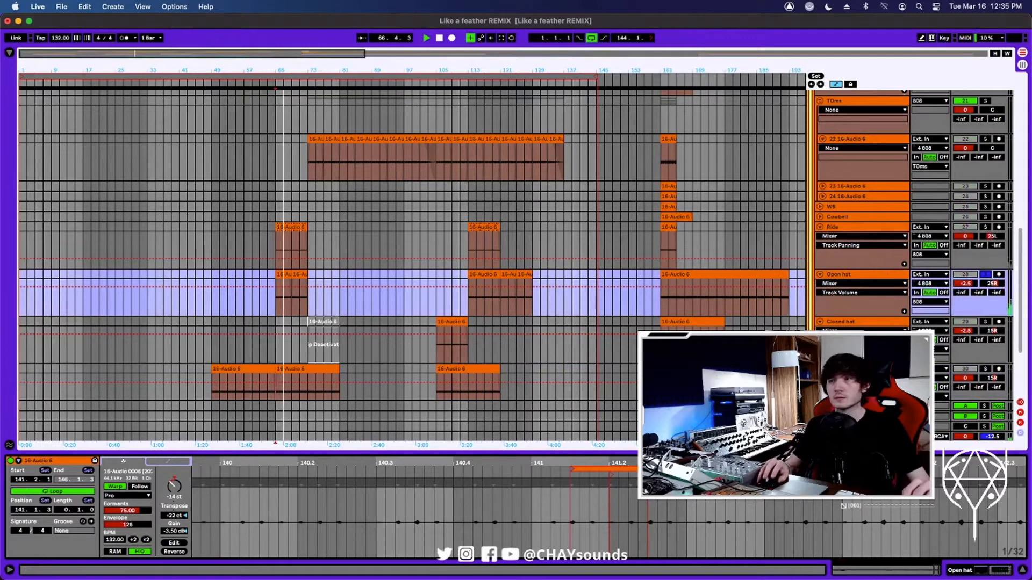
{"action": "key", "text": "shift+Tab"}
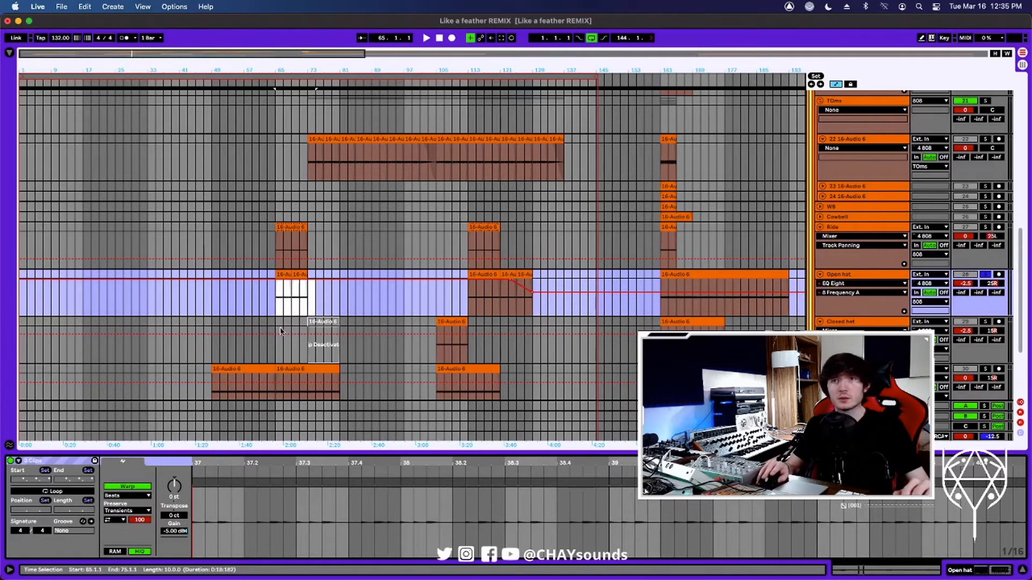
Play the 808 Ride track soloed from bar 65 and show its device chain.
{"action": "scroll", "coordinate": [935, 232], "scroll_direction": "down", "scroll_amount": 1}
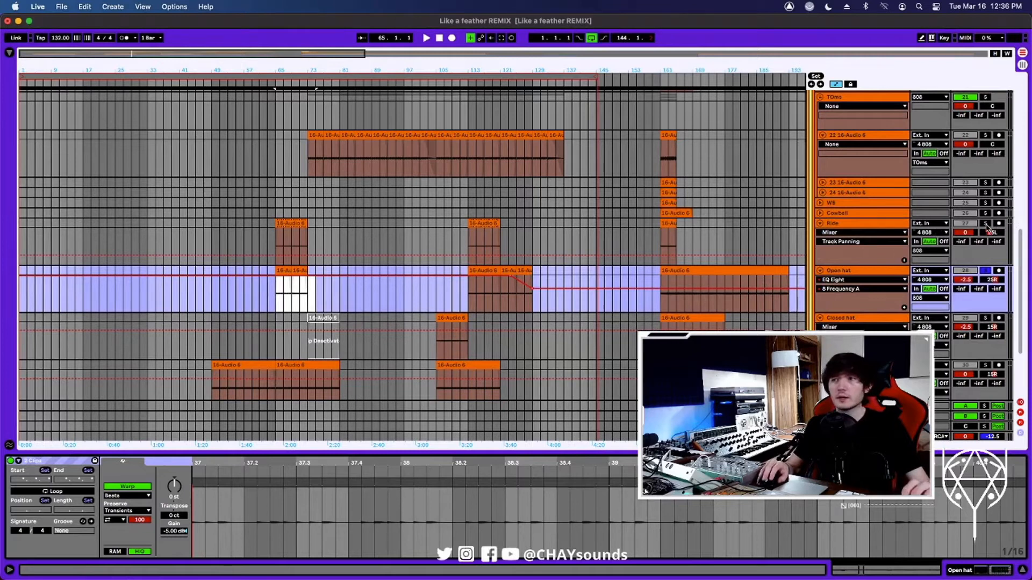
{"action": "key", "text": "space"}
{"action": "left_click", "coordinate": [871, 223]}
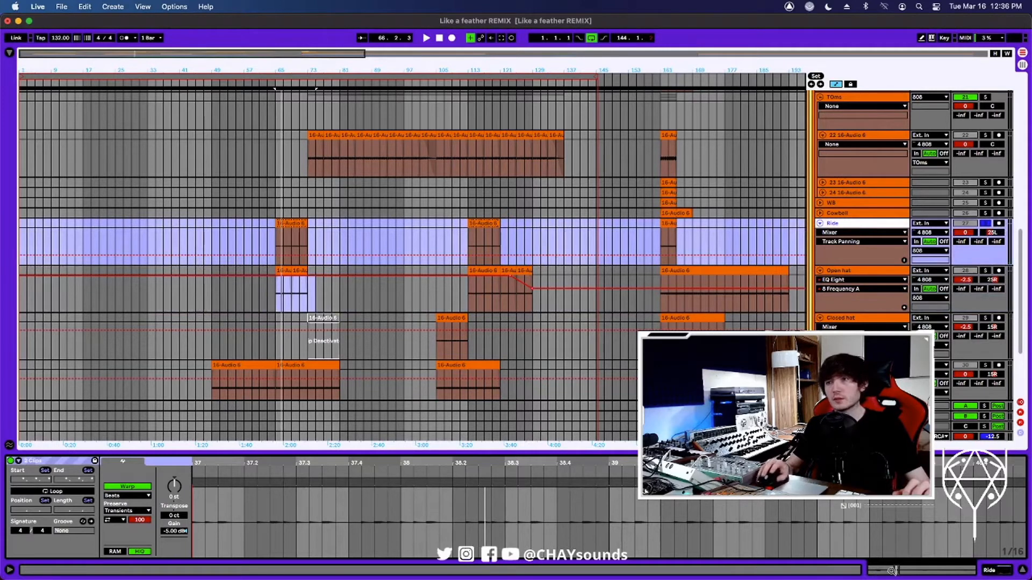
{"action": "left_click", "coordinate": [1005, 571]}
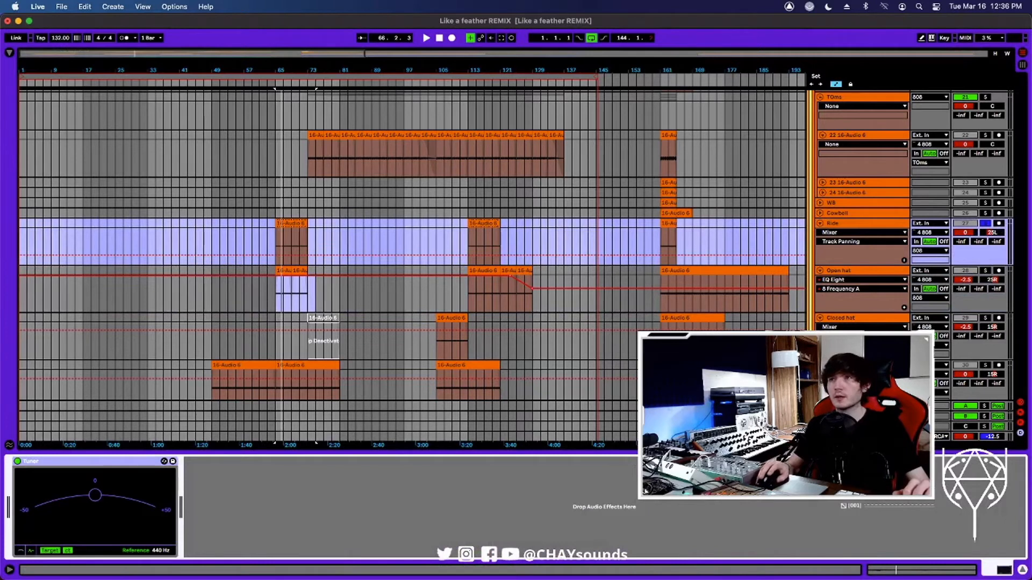
{"action": "left_click", "coordinate": [920, 243]}
Play the opening clips of the 22 16-Audio 6 tom track and select that track.
{"action": "scroll", "coordinate": [304, 226], "scroll_direction": "up", "scroll_amount": 3}
{"action": "left_click", "coordinate": [302, 224]}
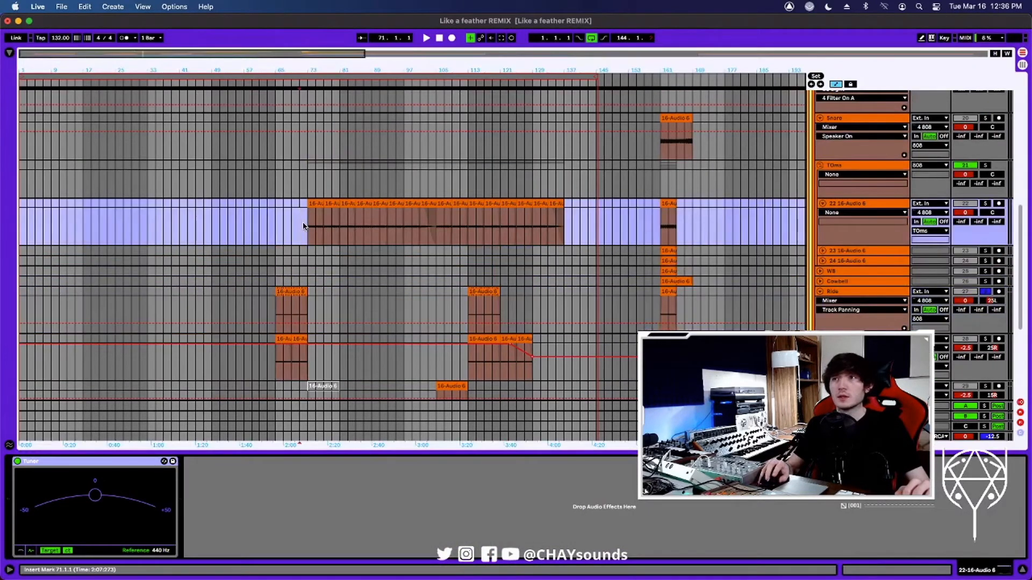
{"action": "scroll", "coordinate": [304, 226], "scroll_direction": "up", "scroll_amount": 3}
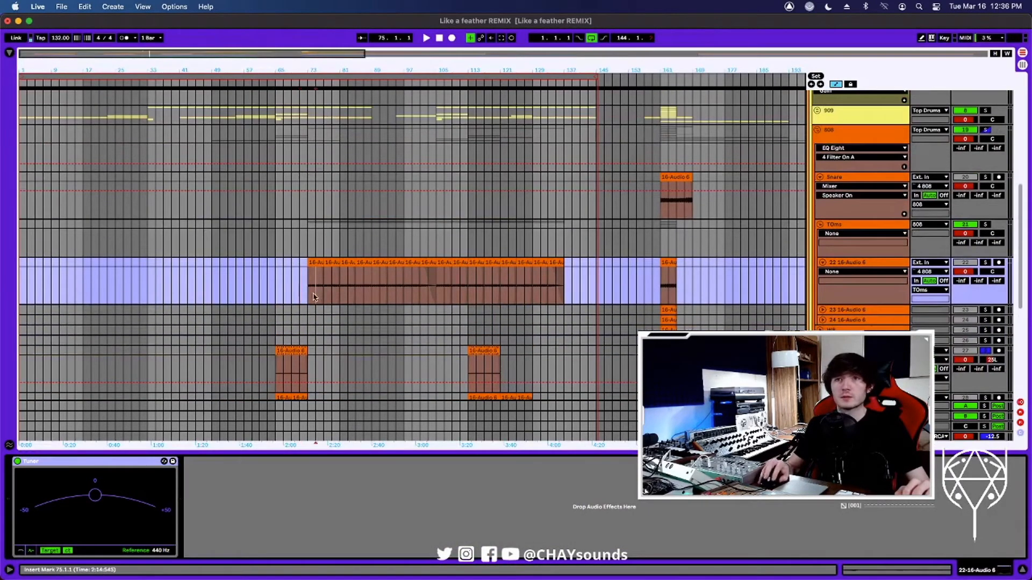
{"action": "key", "text": "space"}
{"action": "left_click", "coordinate": [854, 264]}
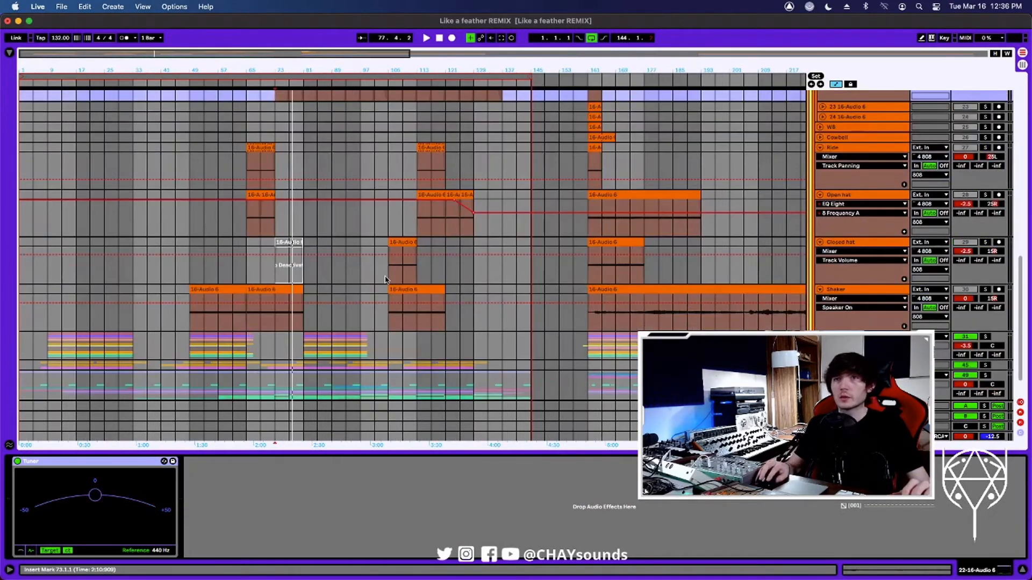
Play the soloed 808 Closed hat track from bar 105 and check its devices.
{"action": "left_click", "coordinate": [387, 278]}
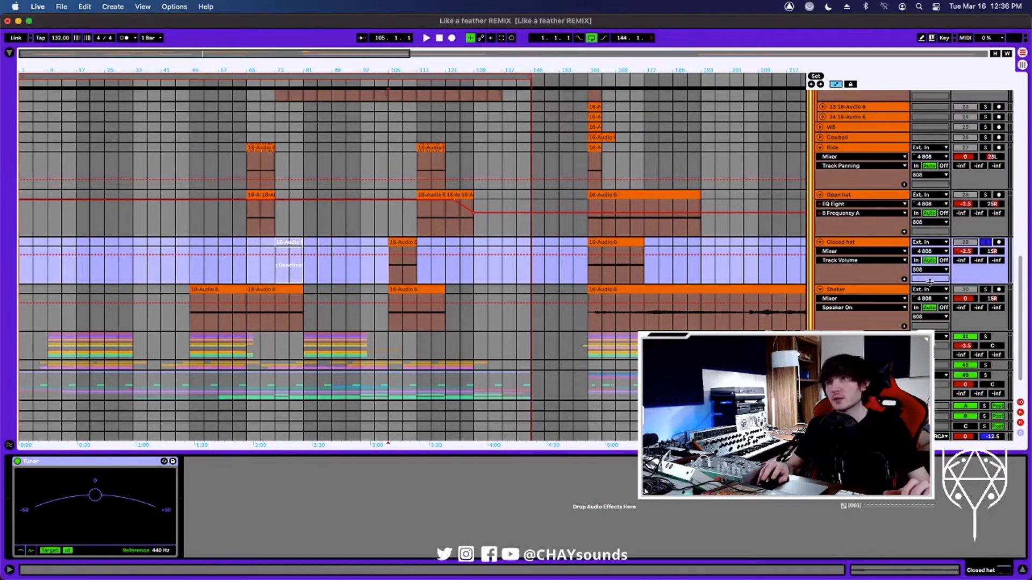
{"action": "key", "text": "space"}
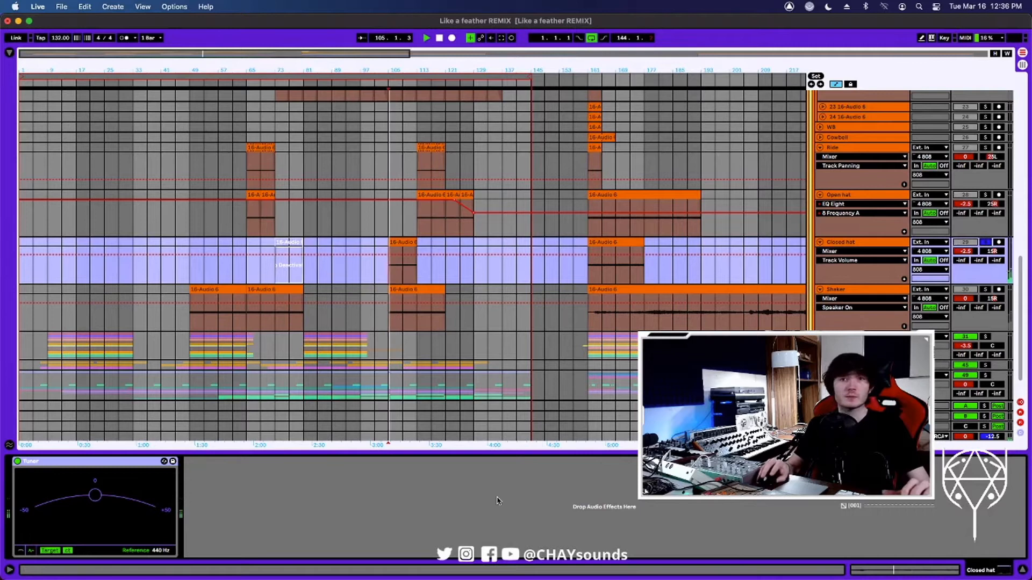
{"action": "left_click", "coordinate": [901, 243]}
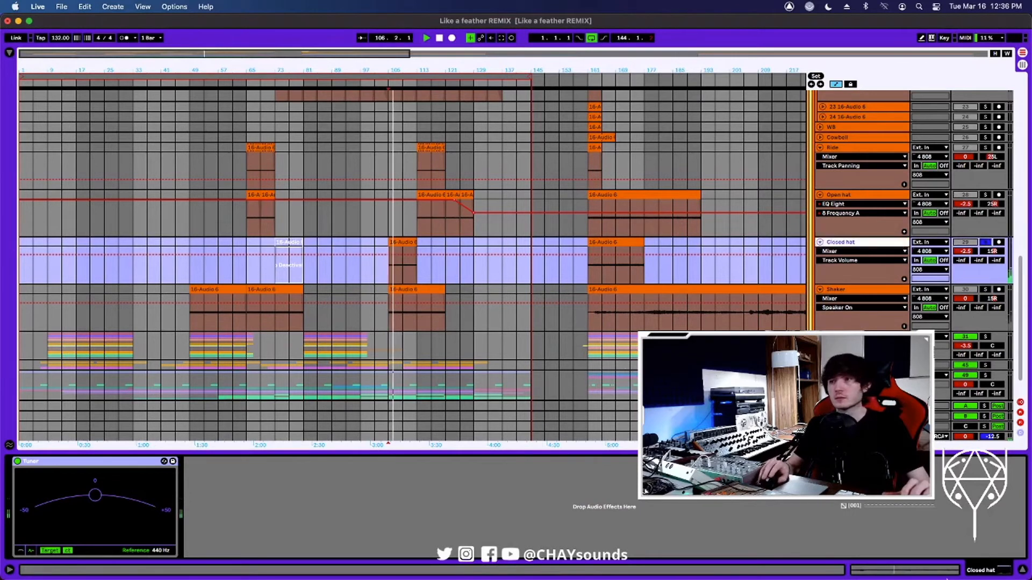
{"action": "left_click", "coordinate": [902, 569]}
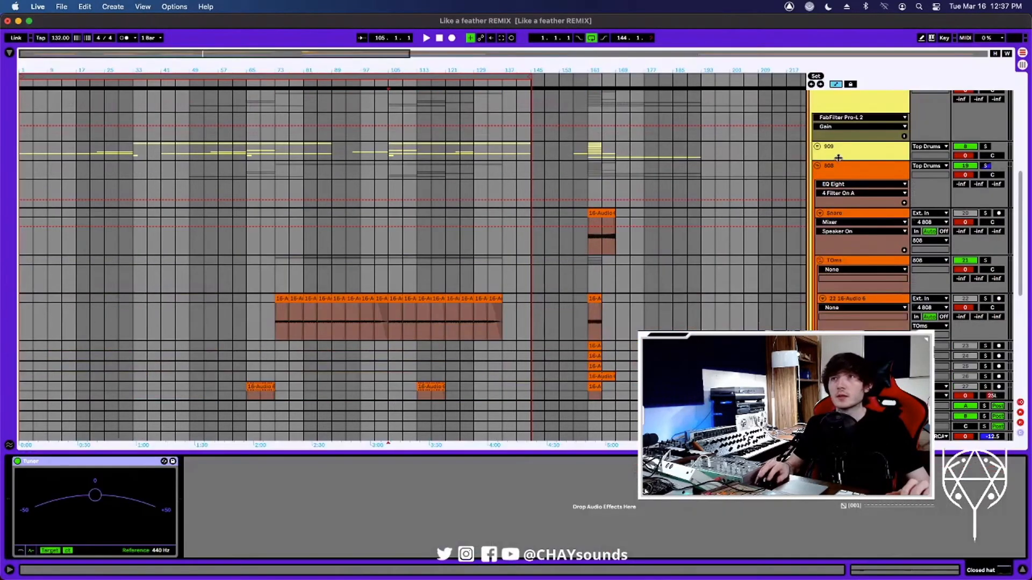
Select the 808 group and examine its EQ Eight curve in the expanded display.
{"action": "left_click", "coordinate": [837, 170]}
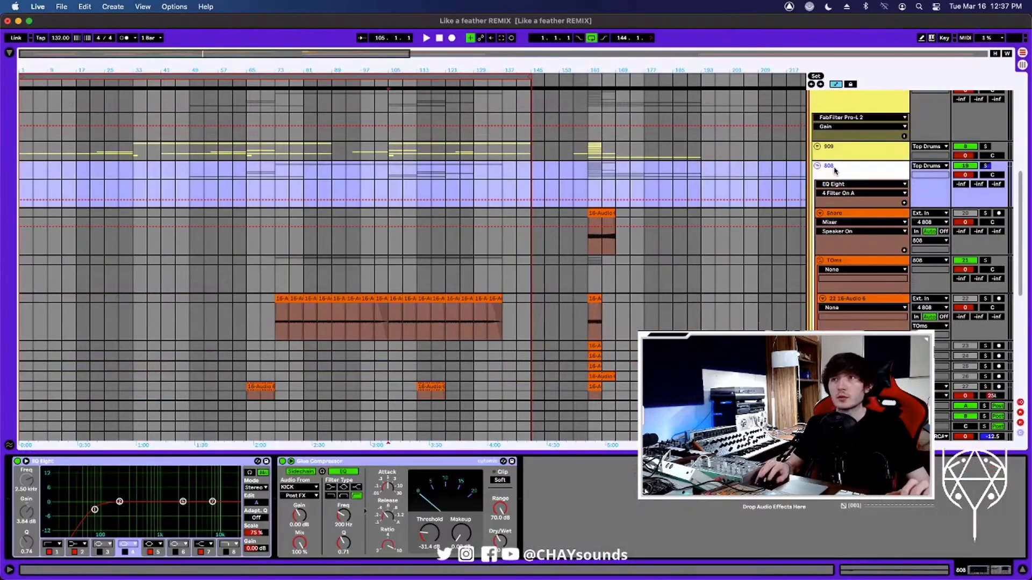
{"action": "left_click", "coordinate": [27, 461]}
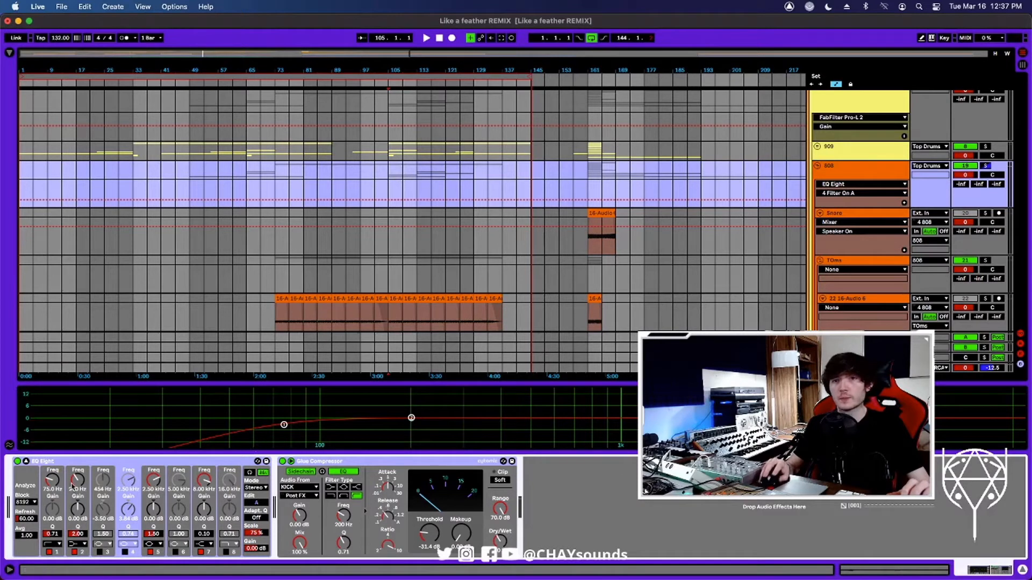
{"action": "left_click", "coordinate": [31, 462]}
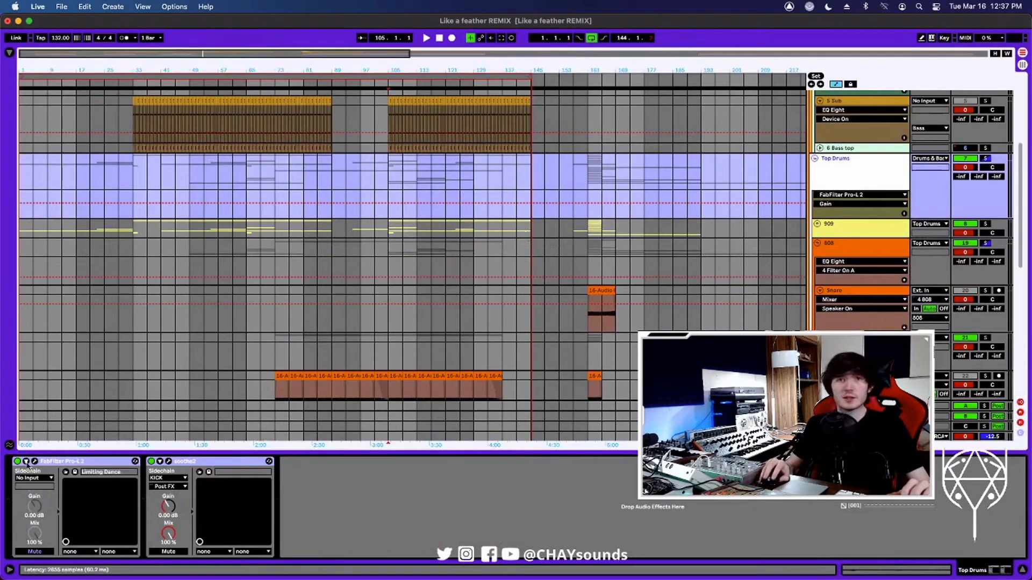
Open the FabFilter Pro-L 2 limiter on the Top Drums group and play the soloed group from bar 105.
{"action": "left_click", "coordinate": [33, 462]}
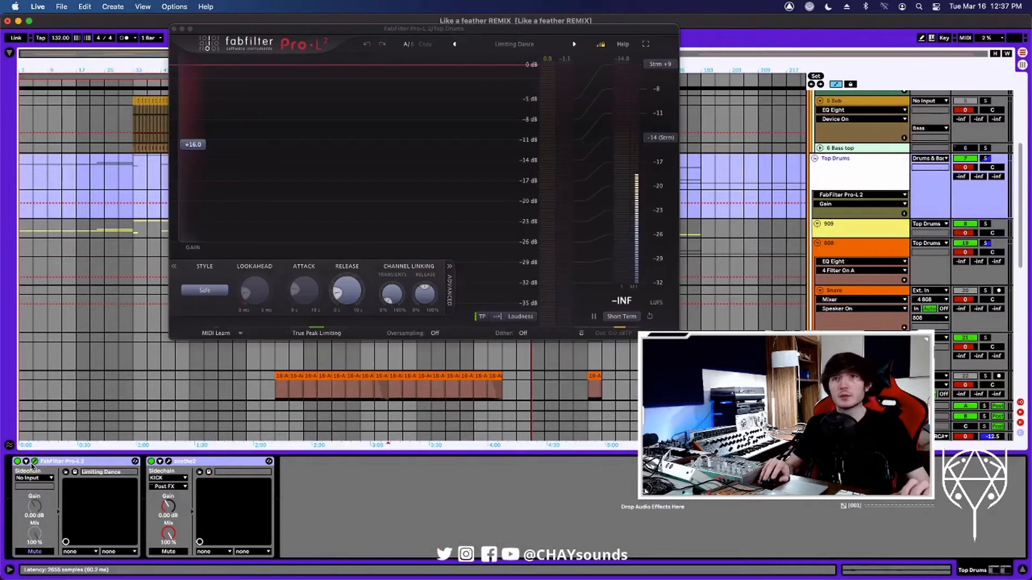
{"action": "key", "text": "space"}
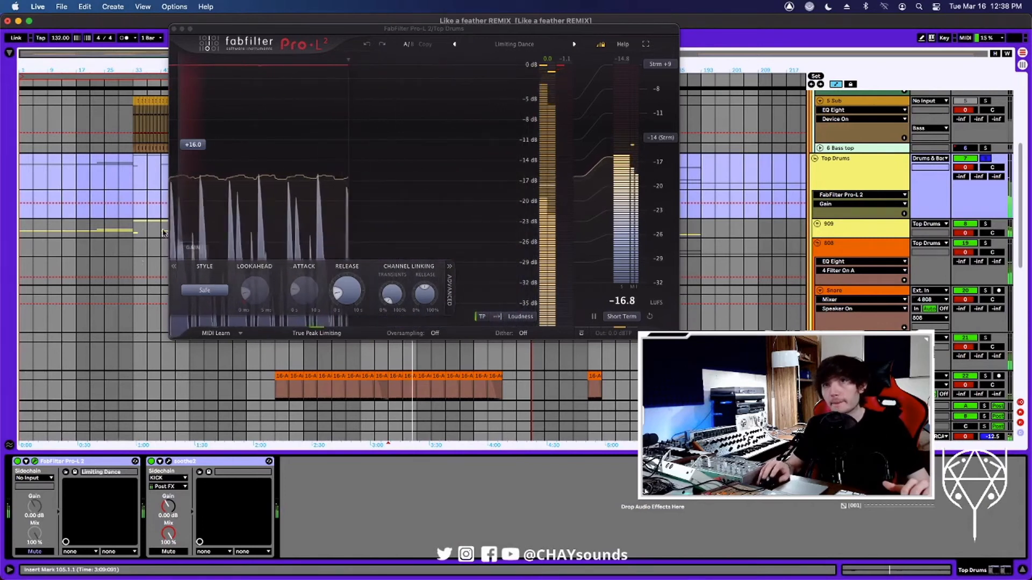
Examine the soothe2 settings on the Top Drums group and turn off the group's solo.
{"action": "left_click", "coordinate": [168, 461]}
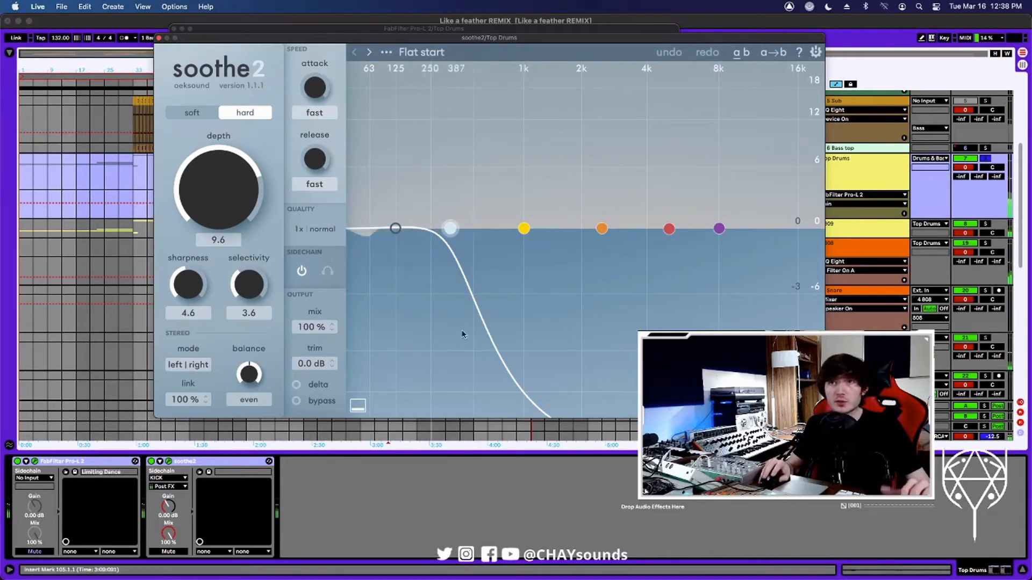
{"action": "left_click", "coordinate": [987, 159]}
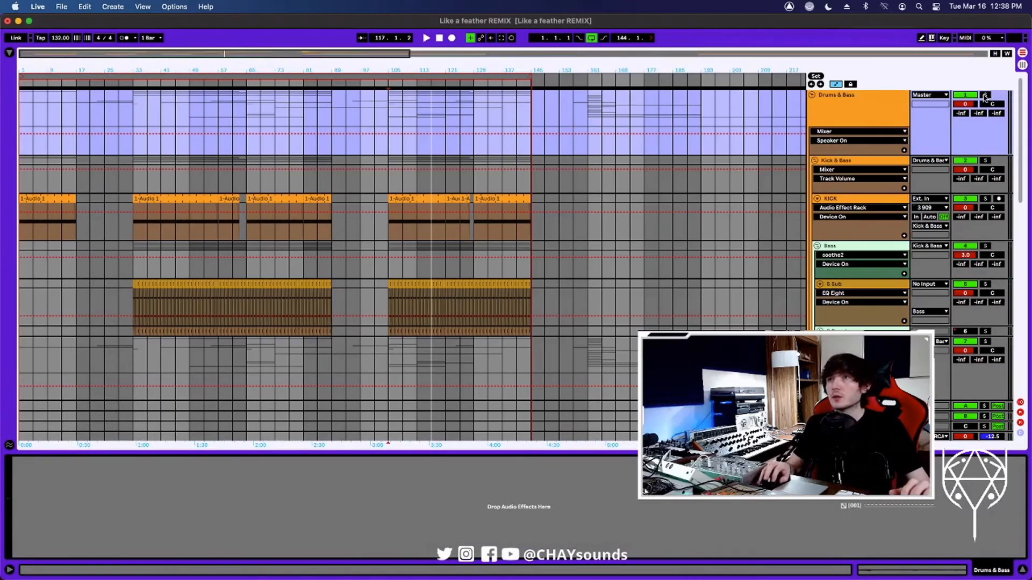
Play the soloed Drums & Bass group from bar 105 and look over its tracks.
{"action": "key", "text": "space"}
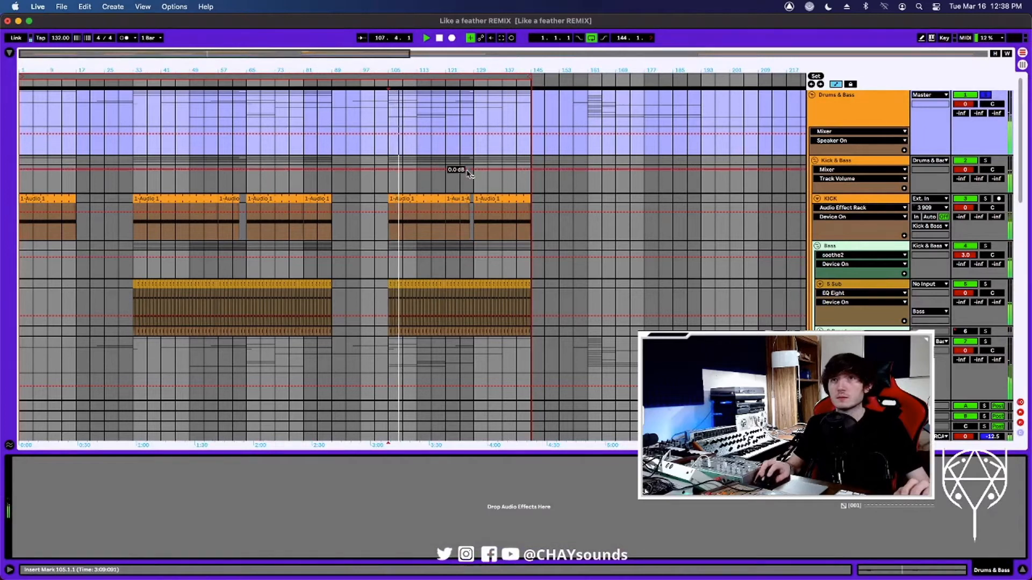
{"action": "scroll", "coordinate": [462, 169], "scroll_direction": "down", "scroll_amount": 3}
{"action": "scroll", "coordinate": [473, 172], "scroll_direction": "down", "scroll_amount": 5}
{"action": "key", "text": "space"}
{"action": "scroll", "coordinate": [484, 175], "scroll_direction": "up", "scroll_amount": 4}
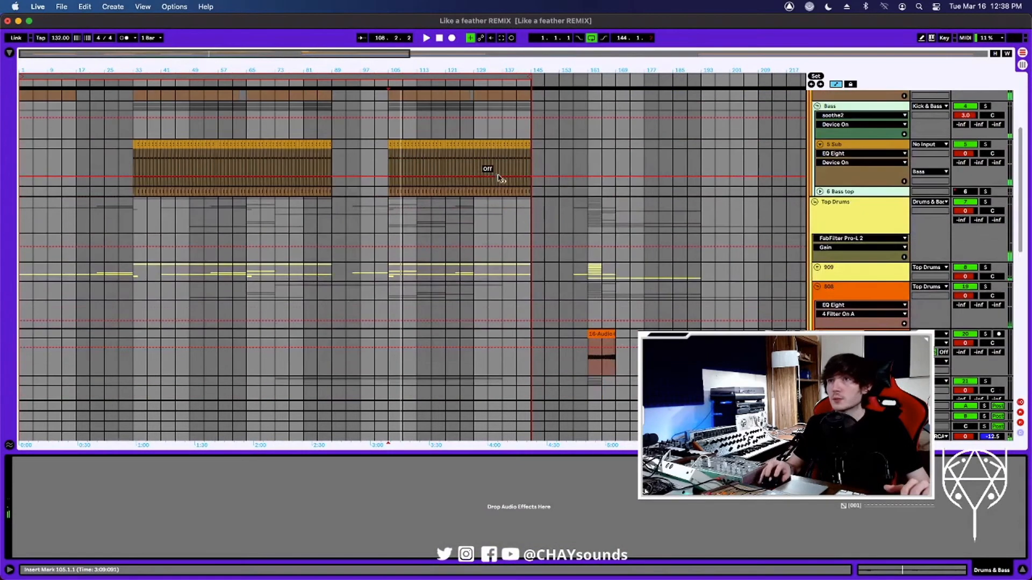
Collapse the Drums & Bass group and unfold the Voice group, showing its devices.
{"action": "scroll", "coordinate": [908, 233], "scroll_direction": "up", "scroll_amount": 5}
{"action": "left_click", "coordinate": [812, 96]}
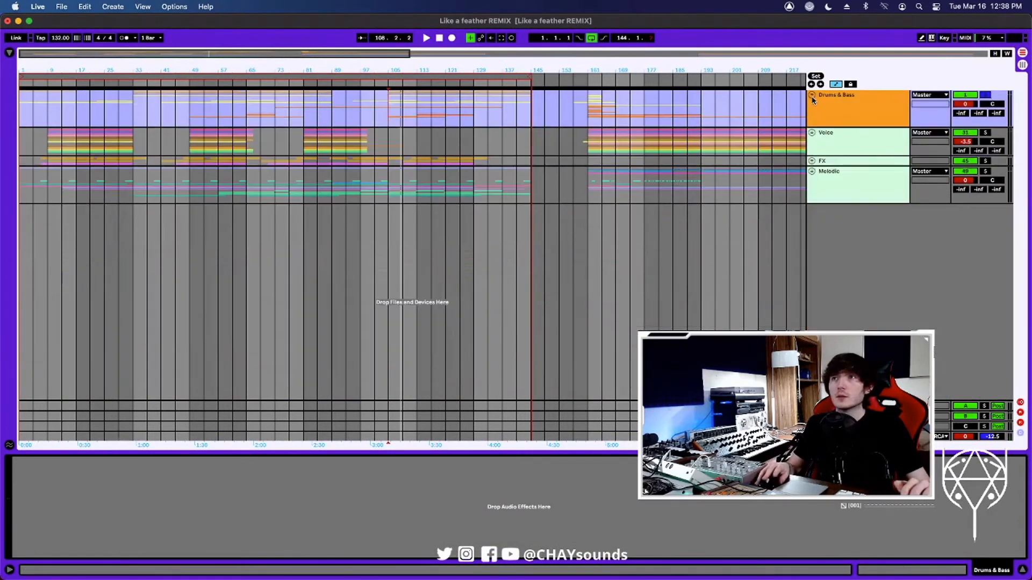
{"action": "left_click", "coordinate": [871, 152]}
{"action": "left_click", "coordinate": [812, 133]}
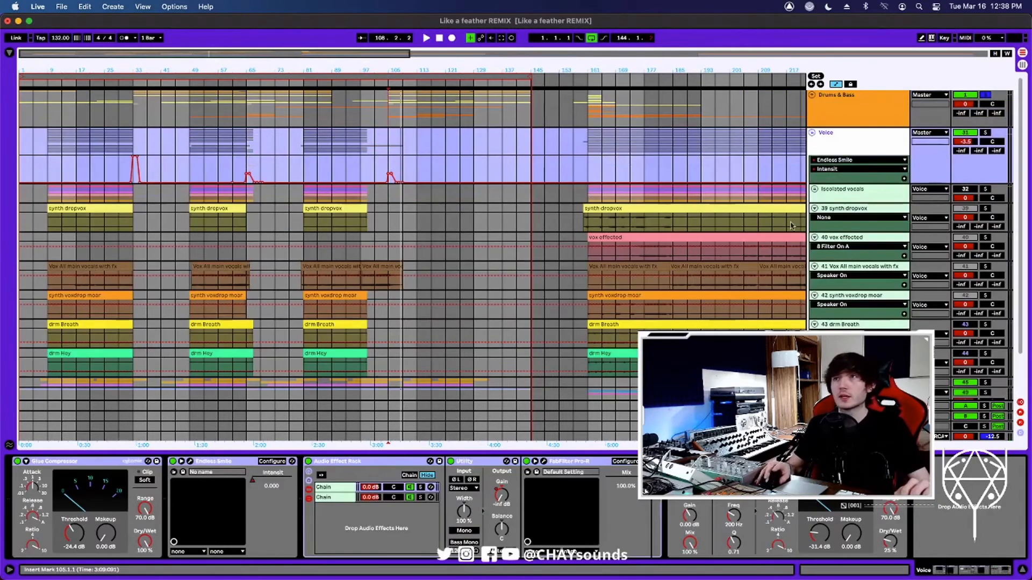
Play from bar 49 with the Voice group soloed along with the drums, then select the 41 Vox All main vocals with fx track.
{"action": "left_click", "coordinate": [182, 219]}
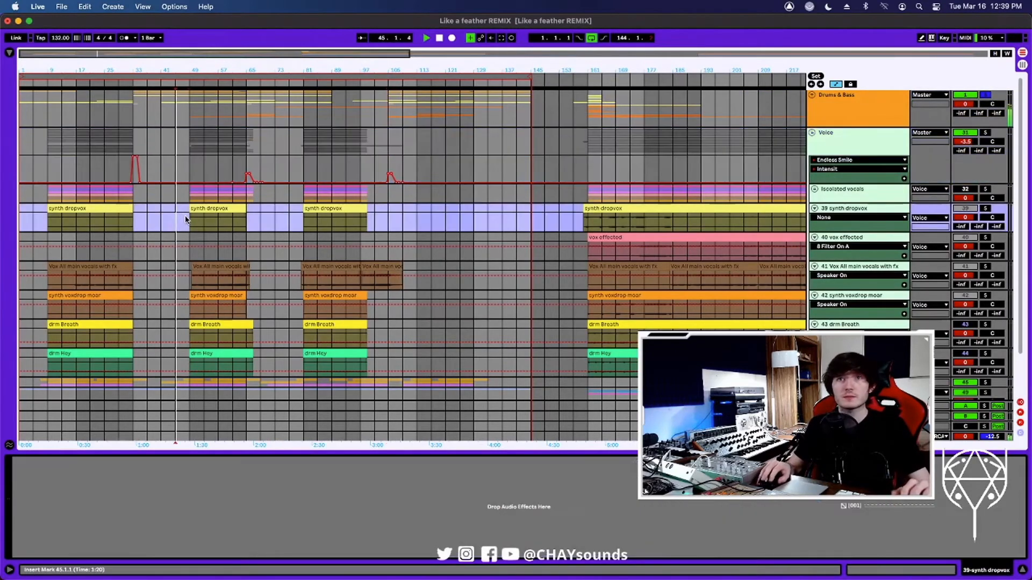
{"action": "left_click", "coordinate": [197, 220]}
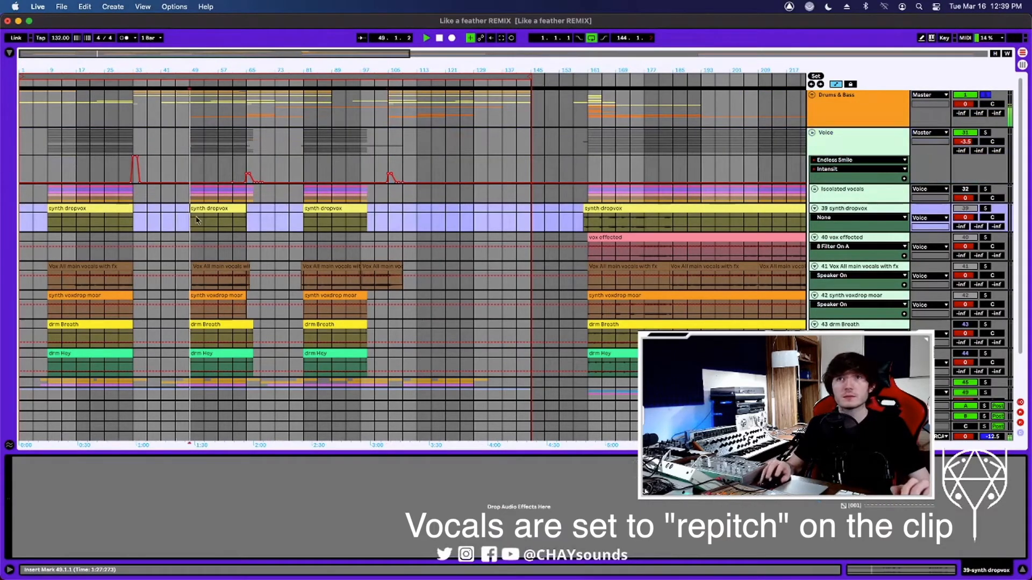
{"action": "left_click", "coordinate": [985, 133]}
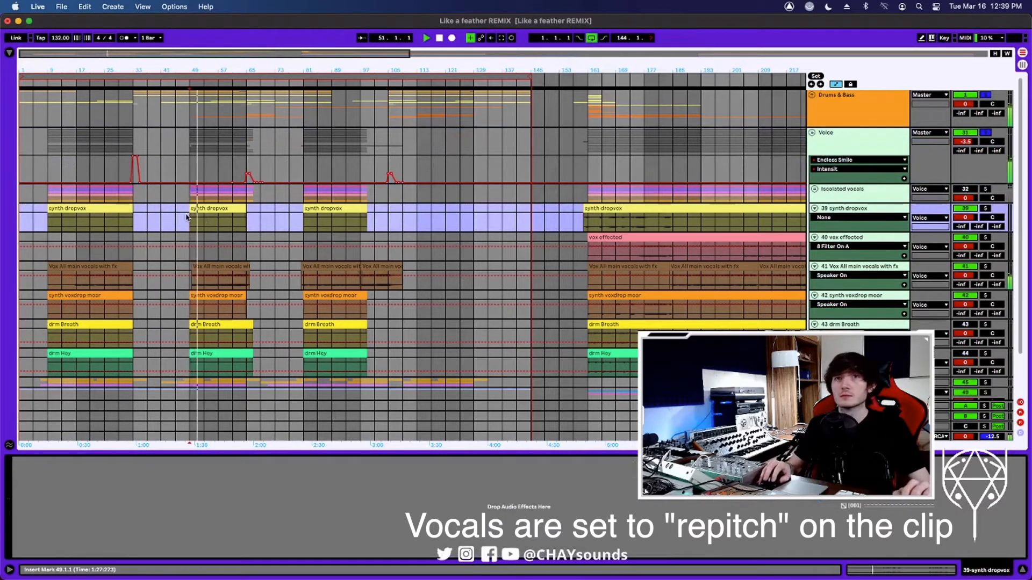
{"action": "left_click", "coordinate": [187, 289]}
{"action": "scroll", "coordinate": [622, 226], "scroll_direction": "down", "scroll_amount": 3}
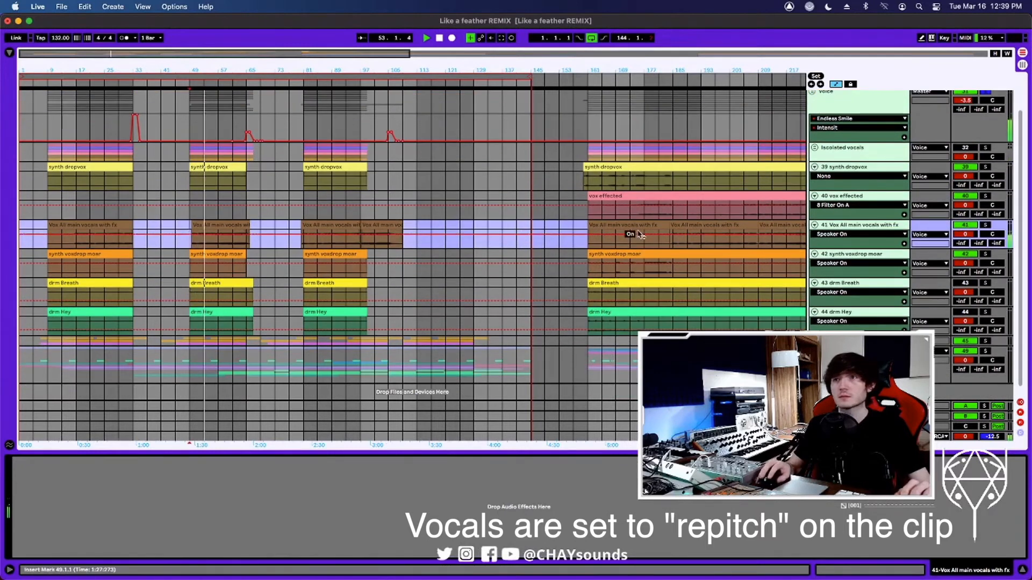
Highlight bars 177 to 217 across the vocal tracks, from the isolated vocals group down to 44 drm Hey.
{"action": "left_click_drag", "start_coordinate": [644, 155], "coordinate": [786, 318]}
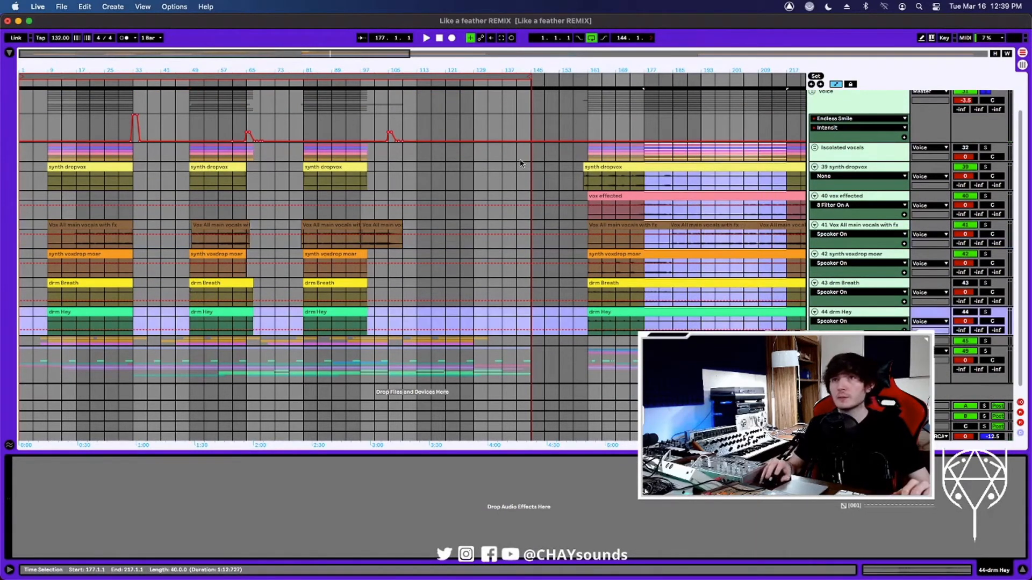
{"action": "left_click", "coordinate": [668, 192]}
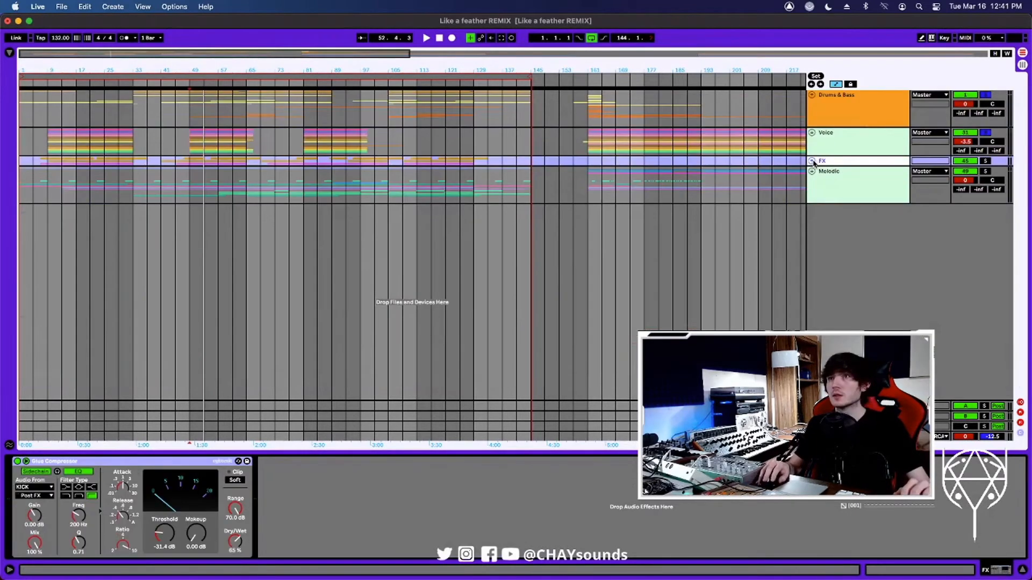
Unfold the FX group and start playback from bar 49.
{"action": "left_click", "coordinate": [811, 160]}
{"action": "key", "text": "space"}
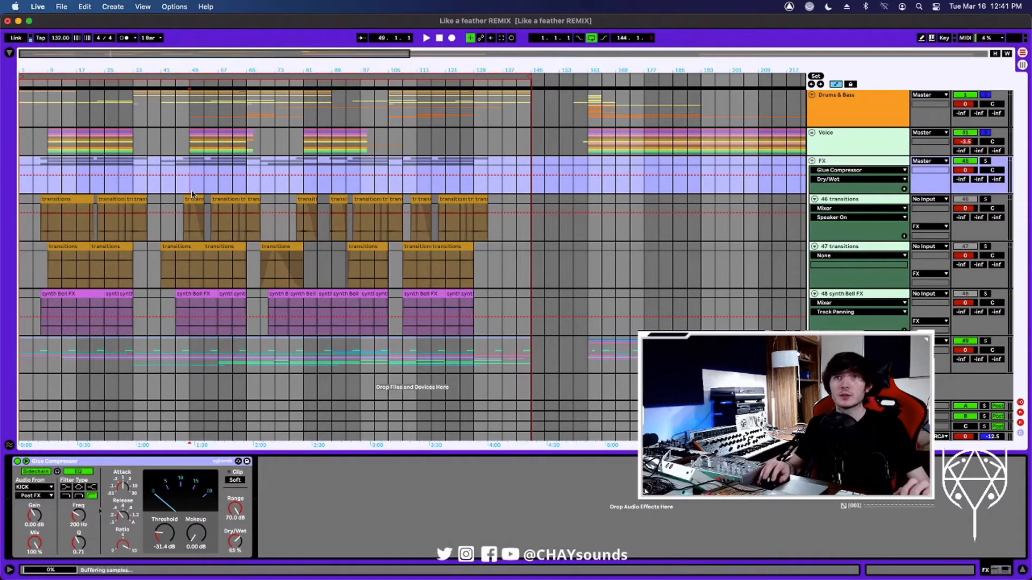
Switch the solo from the Voice group to the FX group and play the long 46 transitions clip from bar 409.
{"action": "left_click_drag", "start_coordinate": [542, 70], "coordinate": [543, 21]}
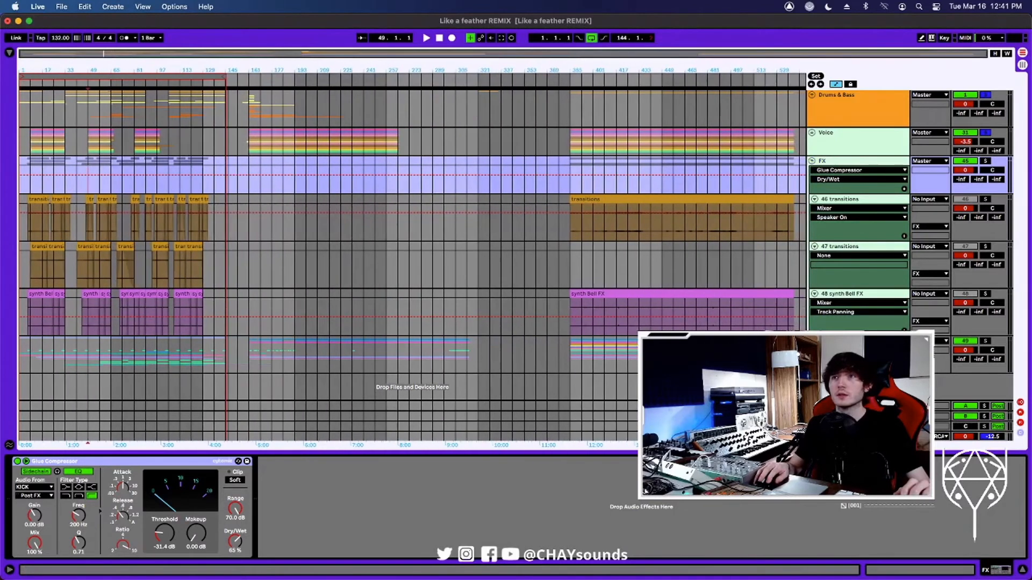
{"action": "left_click", "coordinate": [602, 232]}
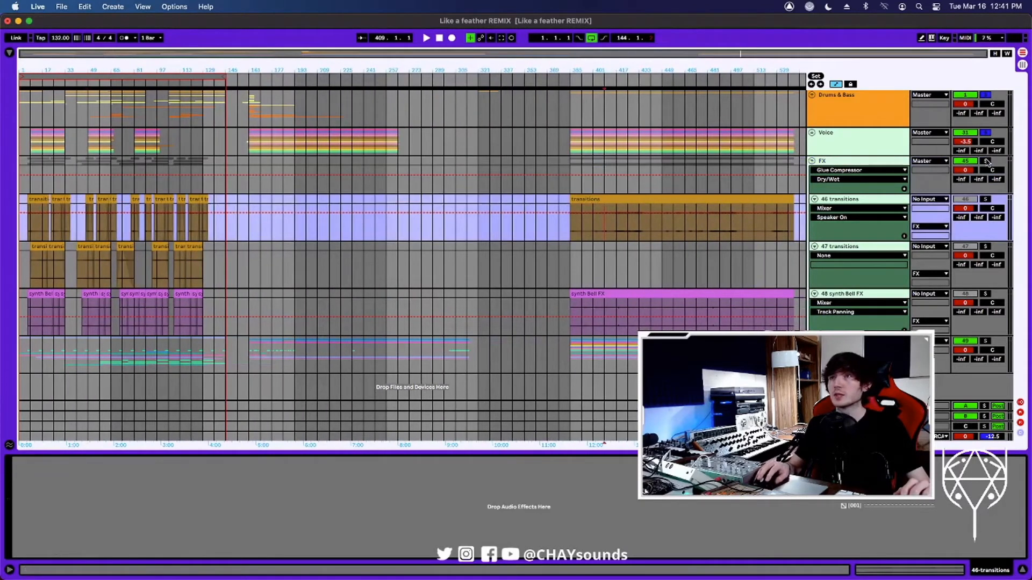
{"action": "left_click", "coordinate": [986, 162]}
{"action": "left_click", "coordinate": [985, 133]}
{"action": "key", "text": "space"}
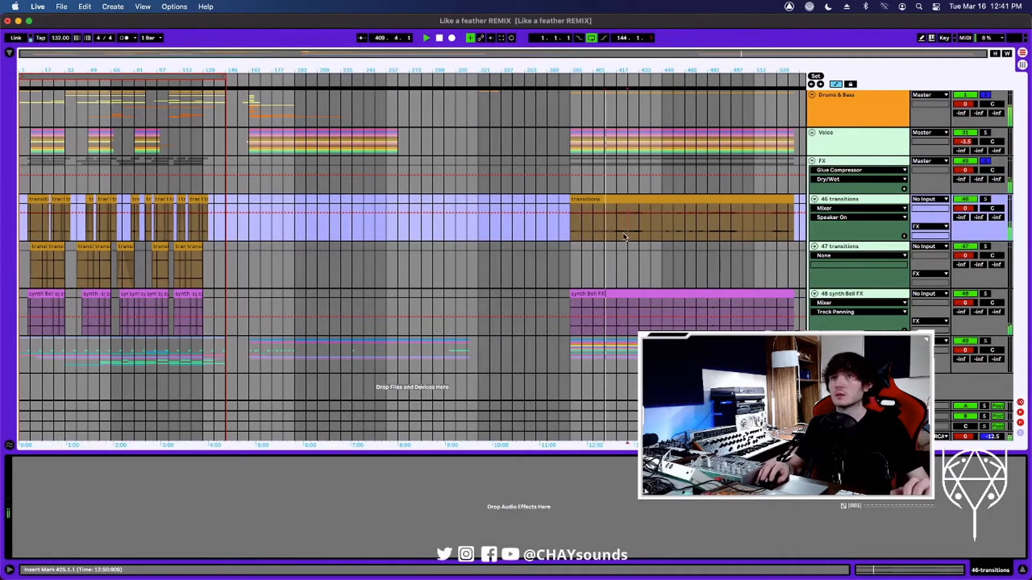
Play the soloed FX group in the opening section of the arrangement around bar 15.
{"action": "left_click", "coordinate": [33, 225]}
{"action": "left_click_drag", "start_coordinate": [24, 68], "coordinate": [23, 140]}
{"action": "key", "text": "space"}
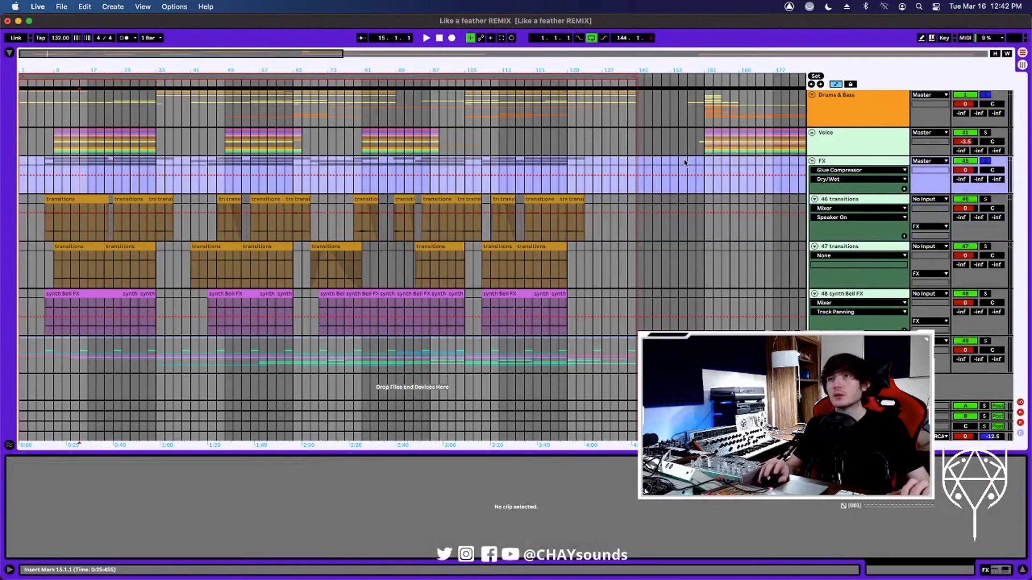
Collapse the FX group and unfold the Melodic group.
{"action": "left_click", "coordinate": [814, 162]}
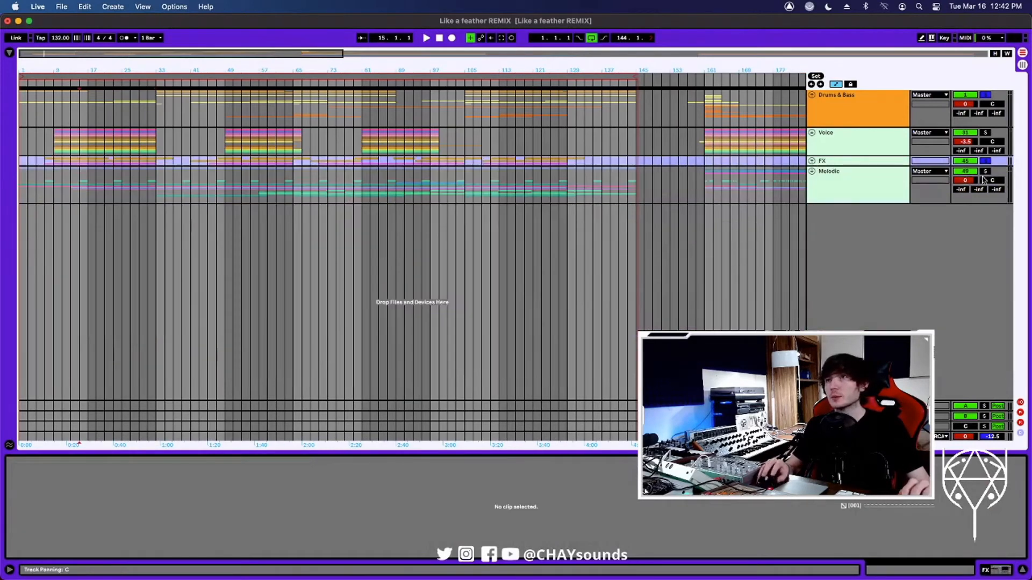
{"action": "left_click", "coordinate": [813, 172]}
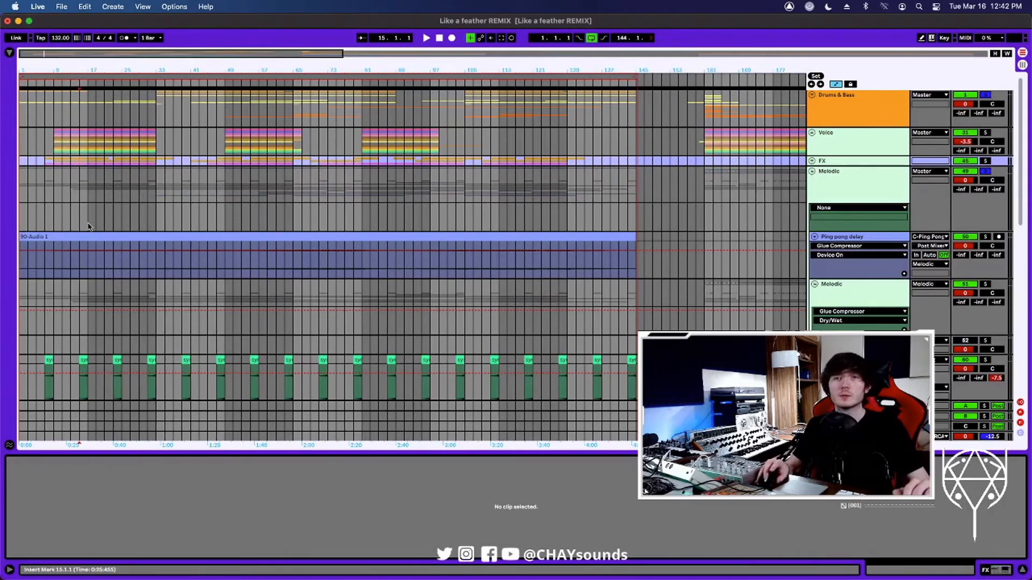
Look through the Melodic tracks and select the nested Melodic group to examine its Glue Compressor.
{"action": "scroll", "coordinate": [84, 222], "scroll_direction": "down", "scroll_amount": 5}
{"action": "scroll", "coordinate": [86, 225], "scroll_direction": "down", "scroll_amount": 10}
{"action": "scroll", "coordinate": [88, 228], "scroll_direction": "up", "scroll_amount": 11}
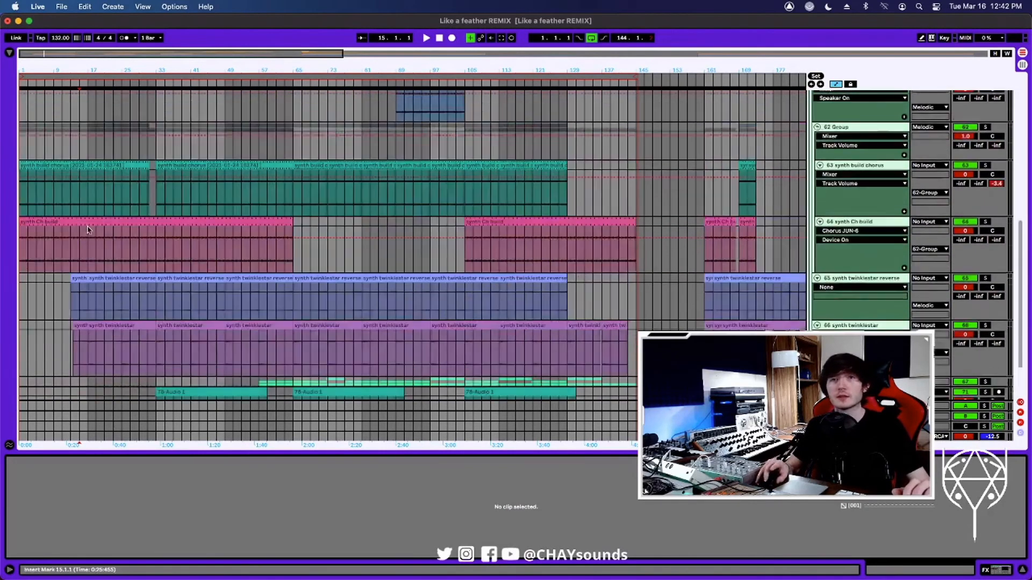
{"action": "scroll", "coordinate": [824, 171], "scroll_direction": "down", "scroll_amount": 1}
{"action": "left_click", "coordinate": [824, 170]}
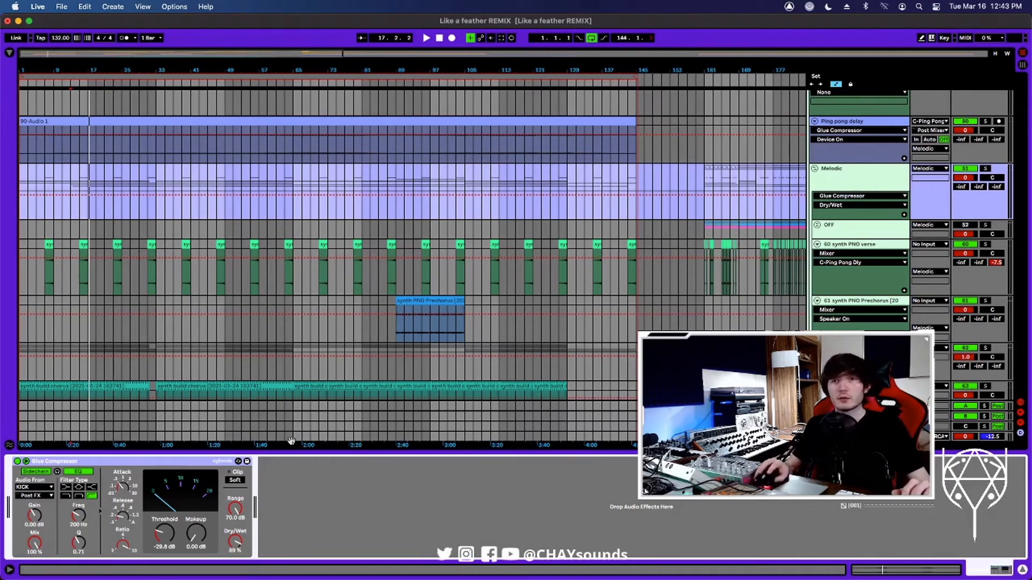
Solo the 60 synth PNO verse track and play it from bar 15.
{"action": "left_click", "coordinate": [868, 247]}
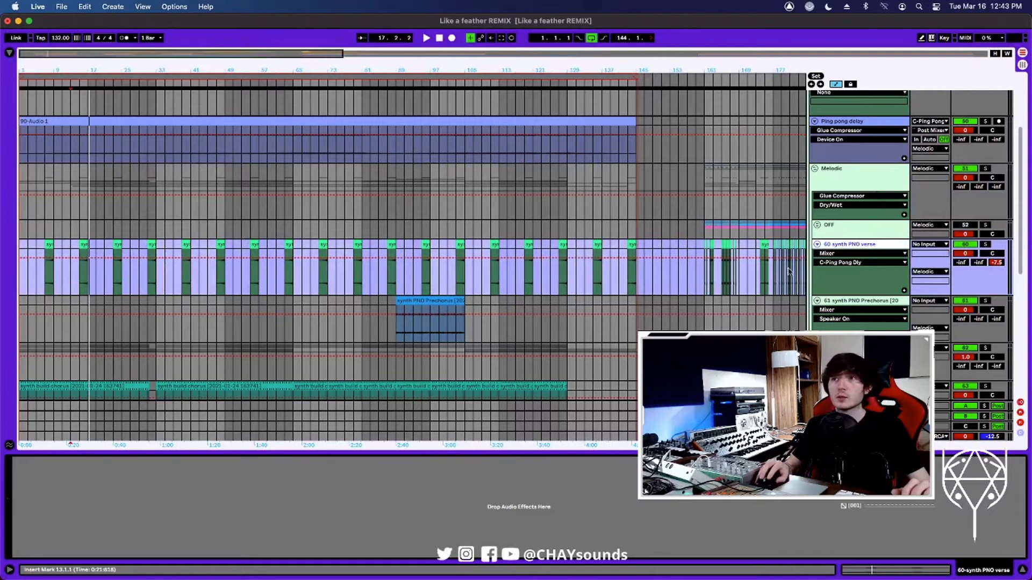
{"action": "left_click", "coordinate": [77, 281]}
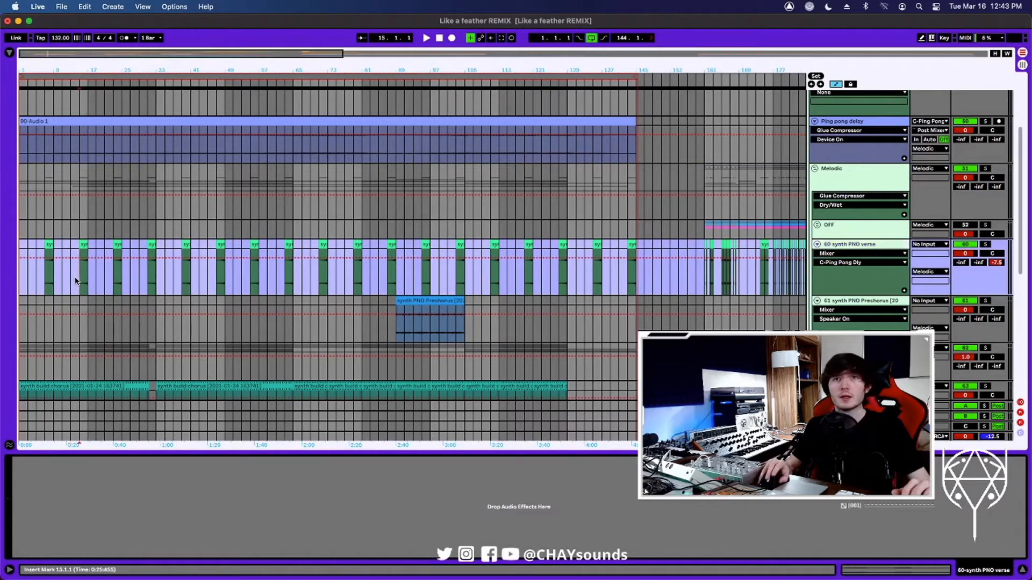
{"action": "left_click", "coordinate": [987, 245]}
{"action": "key", "text": "space"}
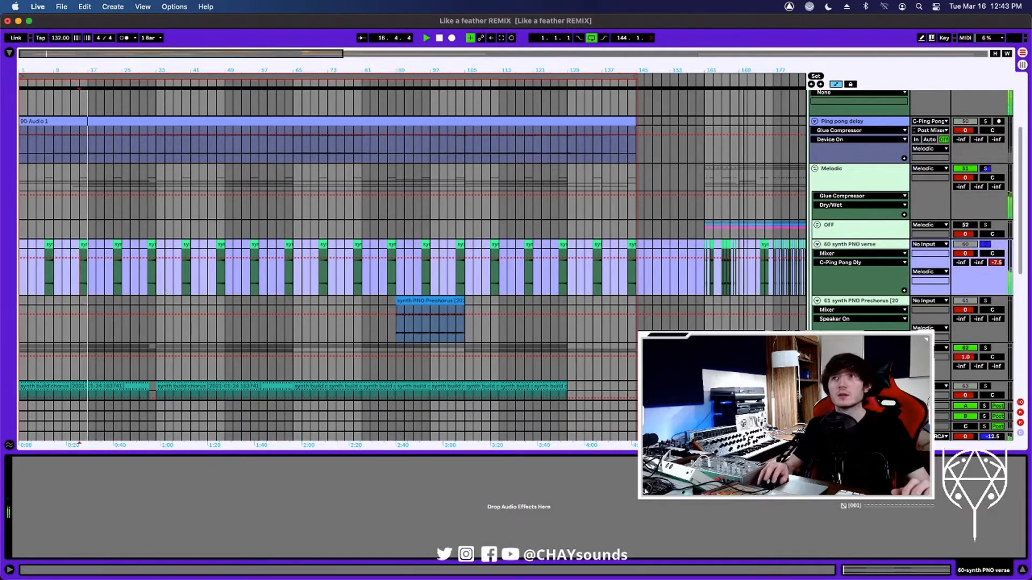
Play the long original synth PNO verse recording from bars 385, 393 and 409.
{"action": "key", "text": "minus"}
{"action": "key", "text": "minus"}
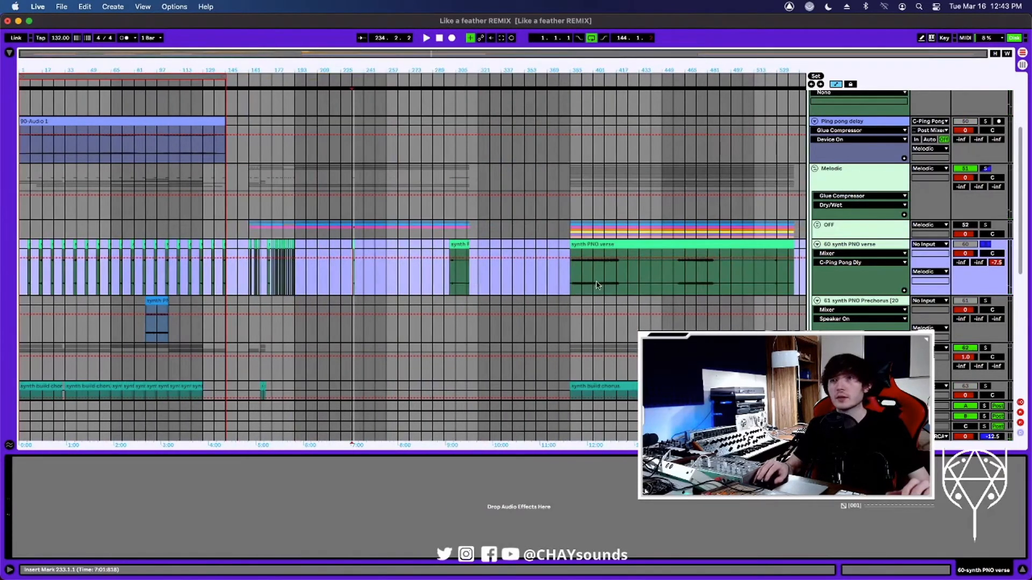
{"action": "left_click", "coordinate": [593, 283]}
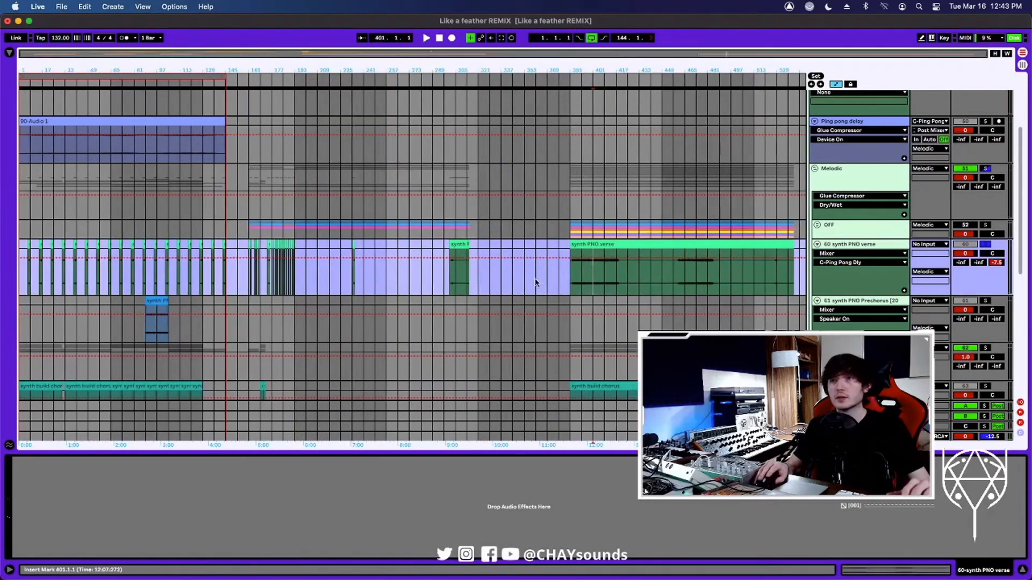
{"action": "left_click", "coordinate": [582, 277]}
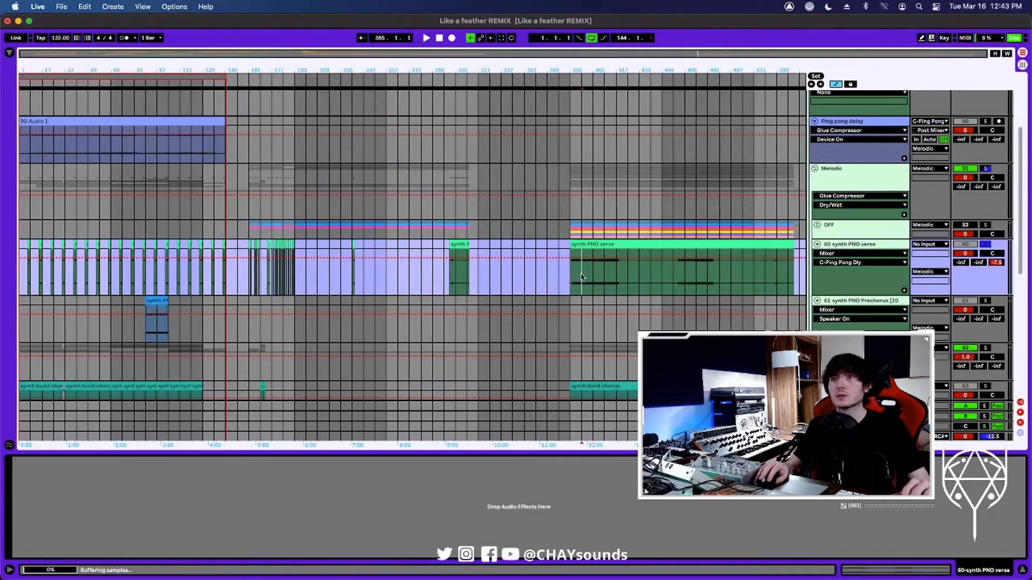
{"action": "key", "text": "space"}
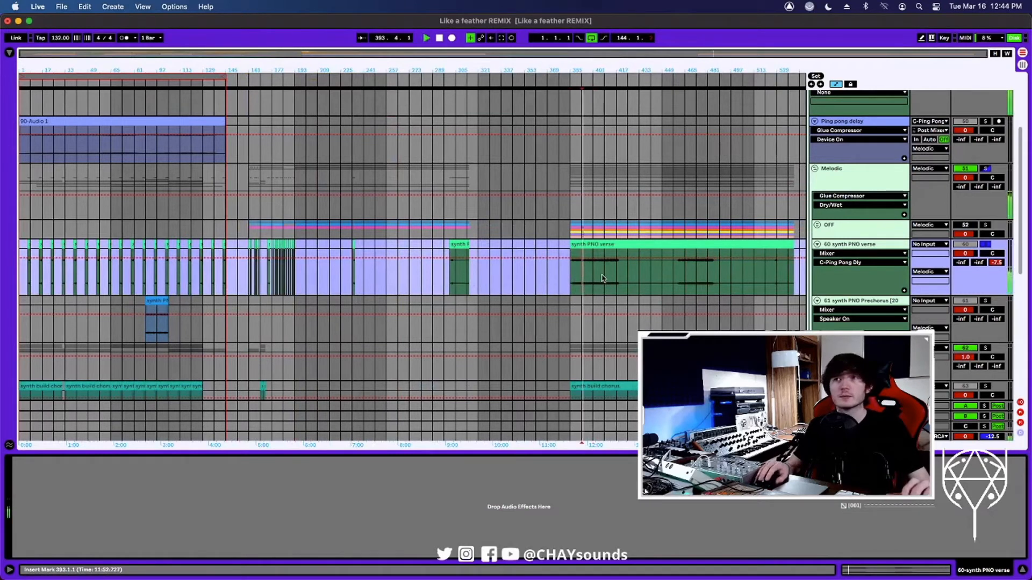
{"action": "left_click", "coordinate": [602, 278]}
{"action": "key", "text": "space"}
{"action": "key", "text": "space"}
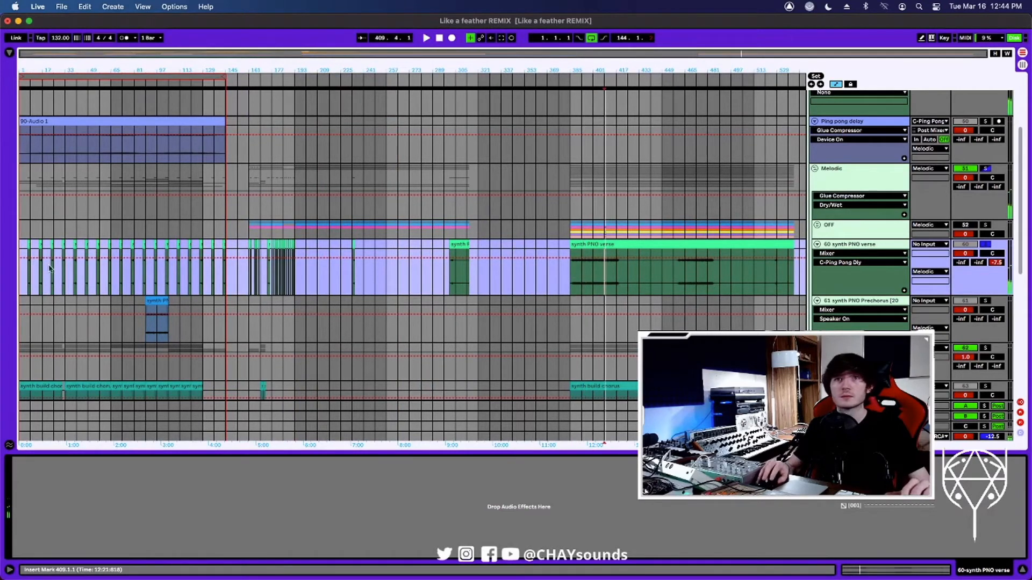
Play the first short synth PNO verse clip, starting at bar 7.
{"action": "left_click", "coordinate": [30, 245]}
{"action": "key", "text": "plus"}
{"action": "key", "text": "plus"}
{"action": "key", "text": "space"}
{"action": "key", "text": "space"}
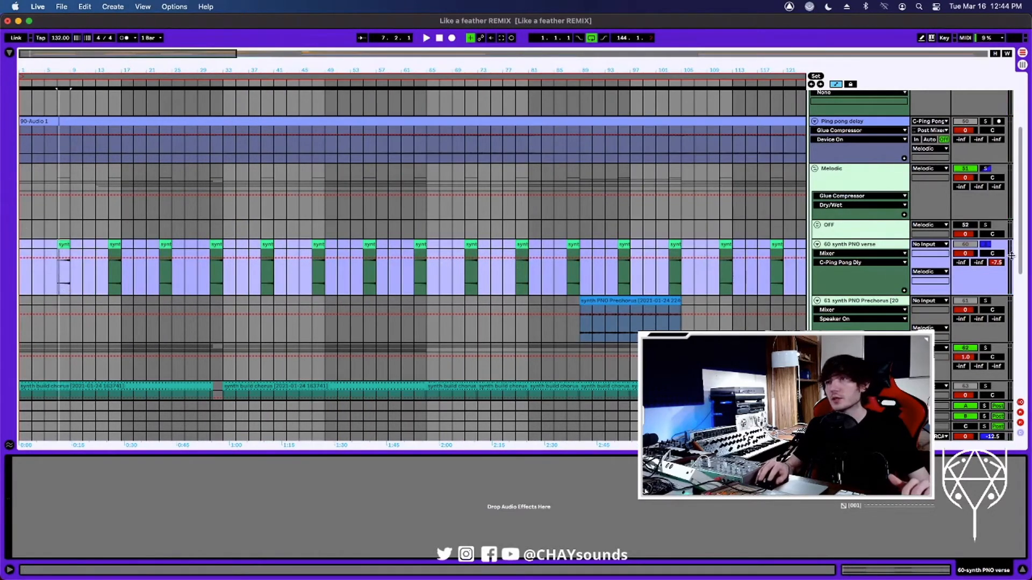
Play the soloed 61 synth PNO Prechorus track from bar 89 and check its clip.
{"action": "scroll", "coordinate": [861, 272], "scroll_direction": "down", "scroll_amount": 2}
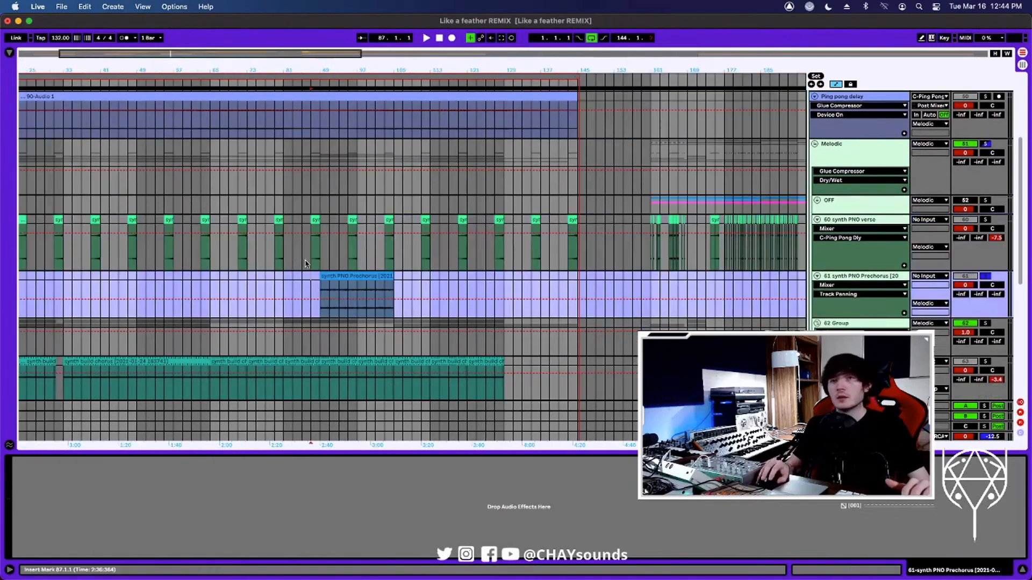
{"action": "left_click", "coordinate": [347, 288]}
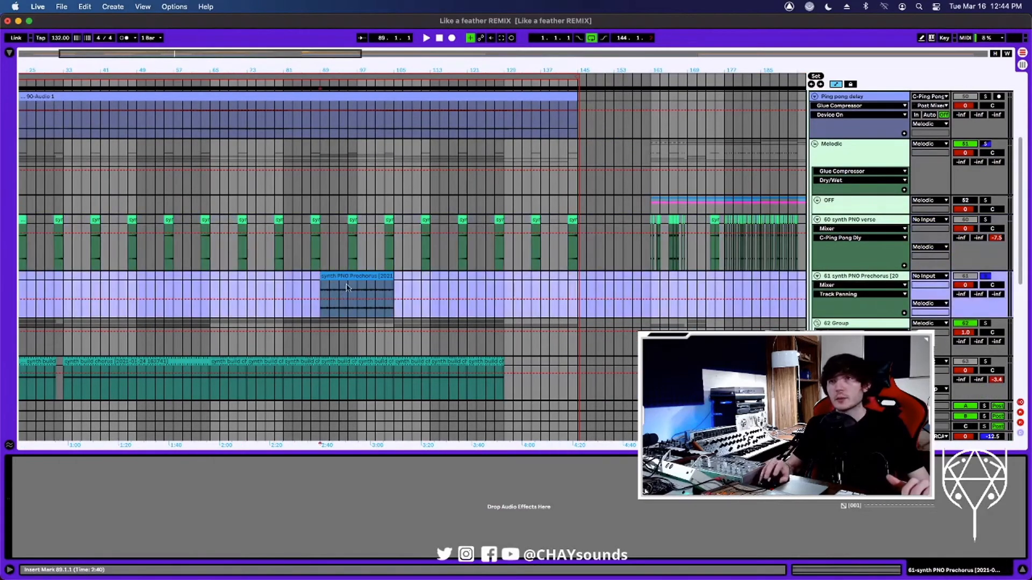
{"action": "key", "text": "space"}
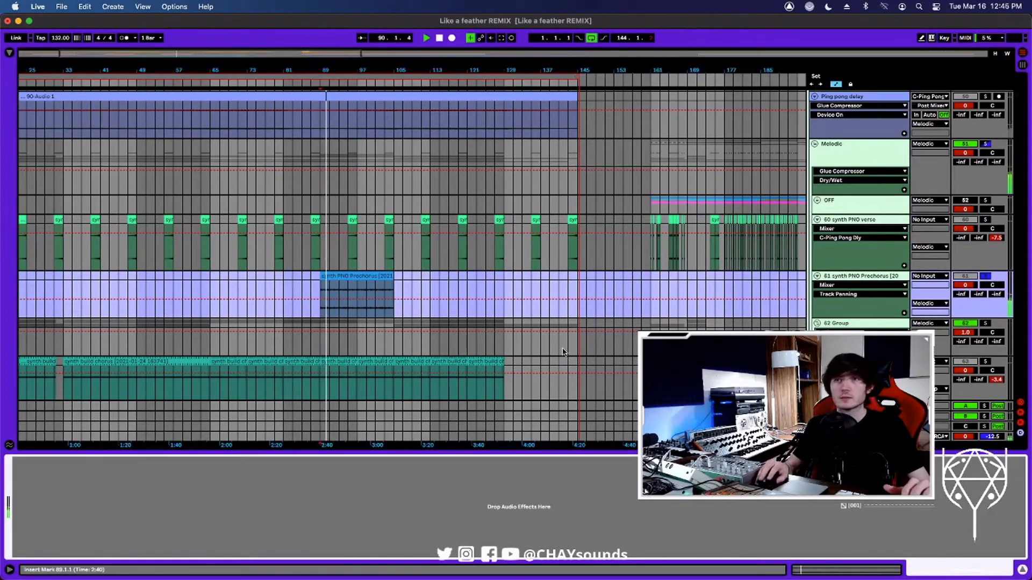
{"action": "left_click_drag", "start_coordinate": [490, 58], "coordinate": [441, 35]}
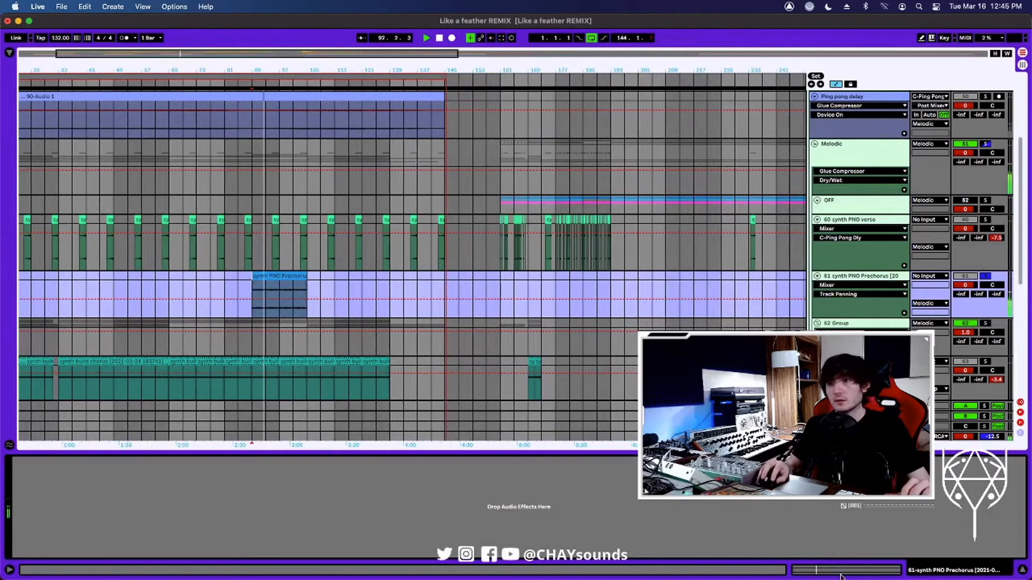
{"action": "key", "text": "space"}
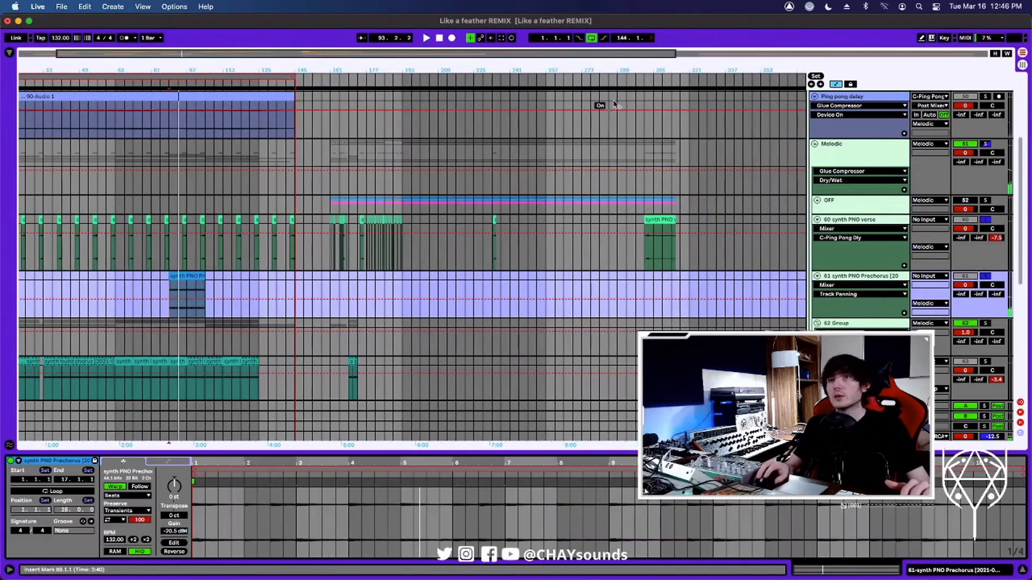
Play the long original synth PNO verse recording from bars 401 and 389.
{"action": "scroll", "coordinate": [459, 257], "scroll_direction": "right", "scroll_amount": 10}
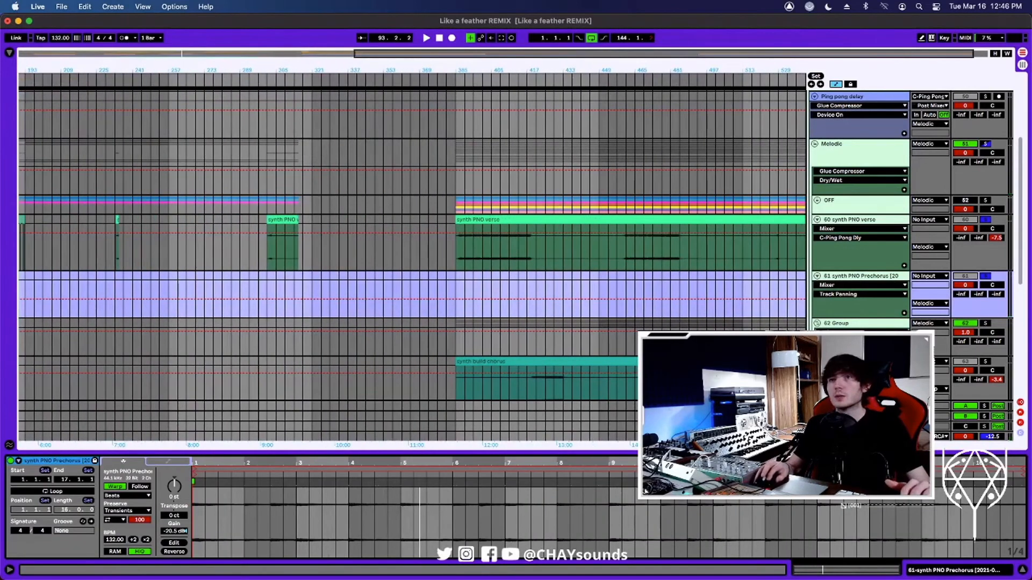
{"action": "left_click", "coordinate": [491, 259]}
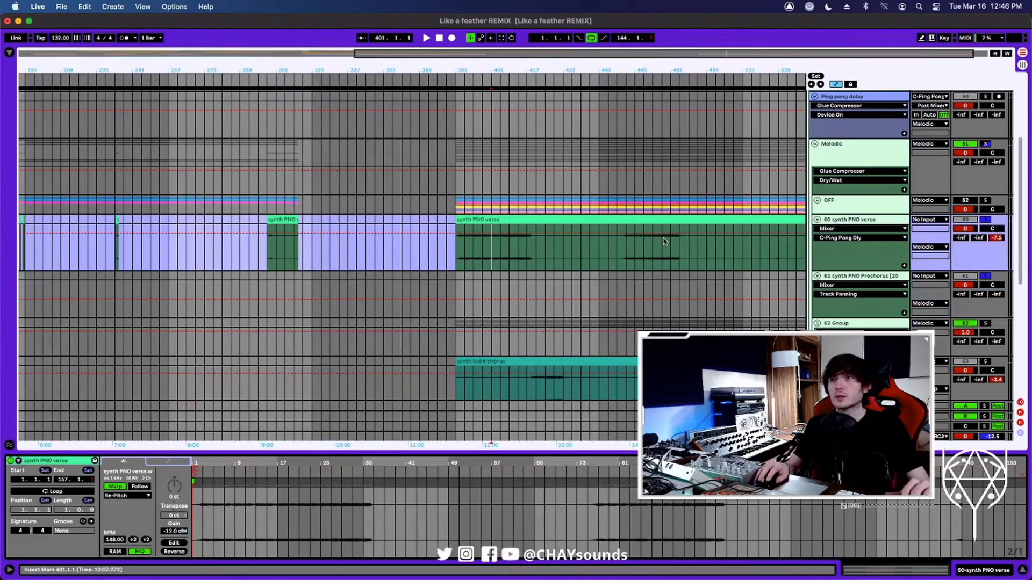
{"action": "key", "text": "space"}
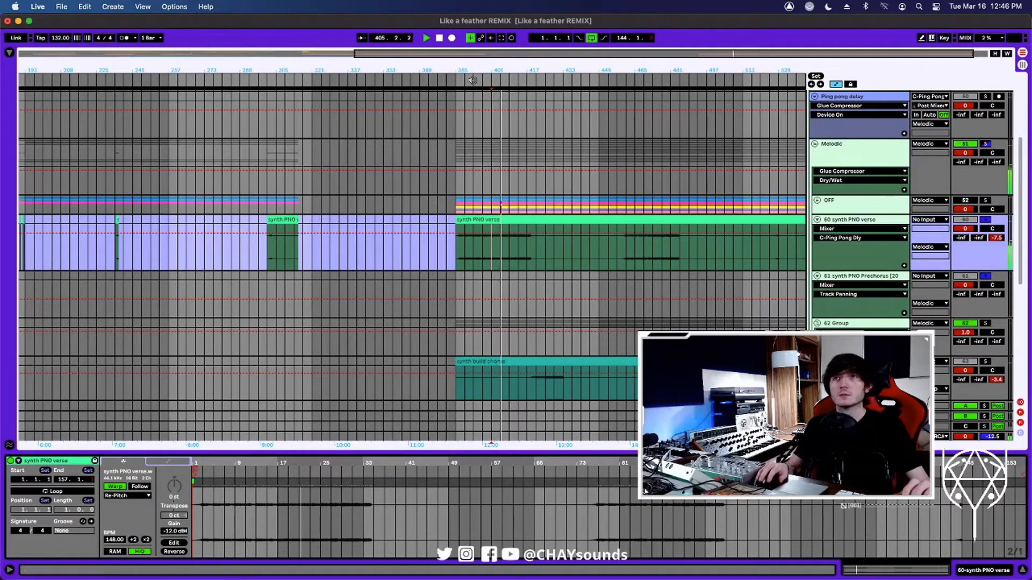
{"action": "scroll", "coordinate": [654, 256], "scroll_direction": "left", "scroll_amount": 5}
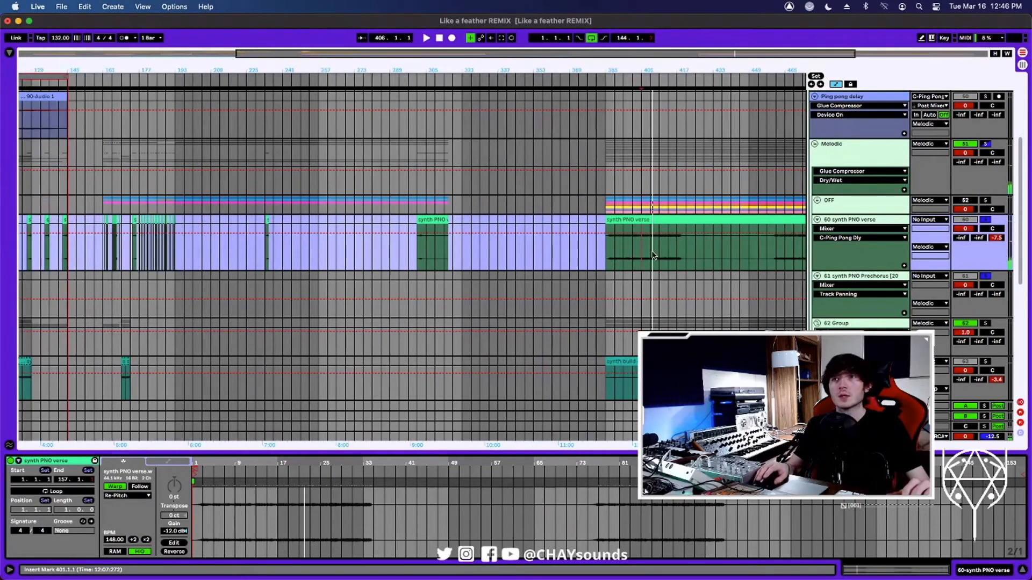
{"action": "left_click", "coordinate": [610, 248]}
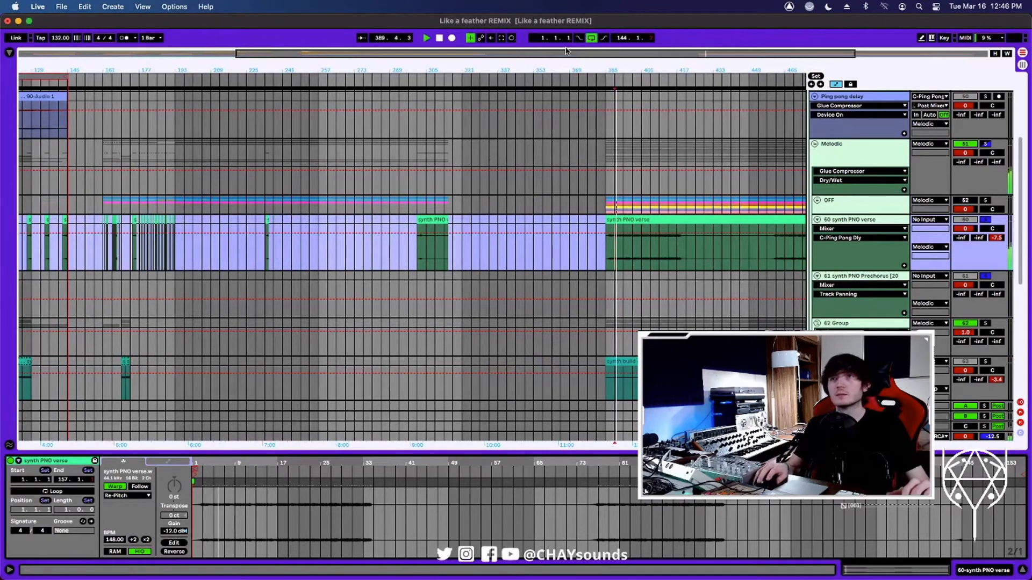
{"action": "left_click_drag", "start_coordinate": [554, 65], "coordinate": [830, 66]}
{"action": "key", "text": "space"}
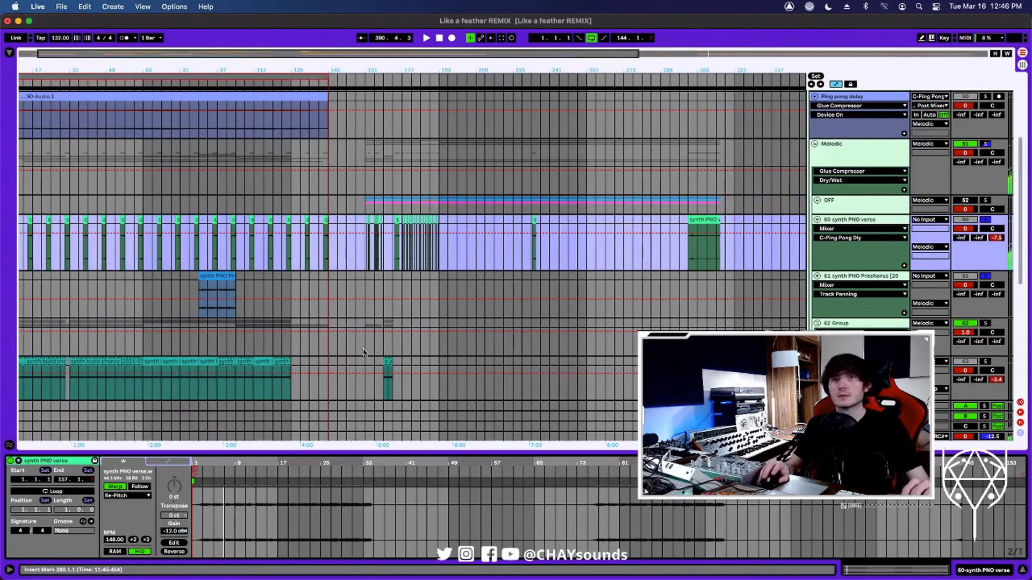
Select the synth PNO Prechorus clip on its track and play it from bar 89.
{"action": "left_click", "coordinate": [226, 277]}
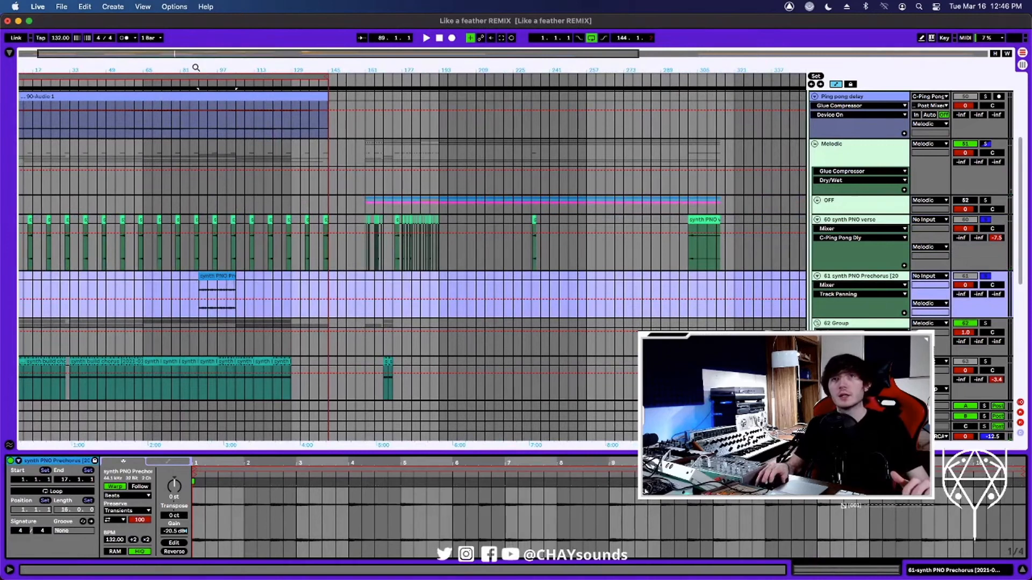
{"action": "left_click_drag", "start_coordinate": [202, 71], "coordinate": [202, 100]}
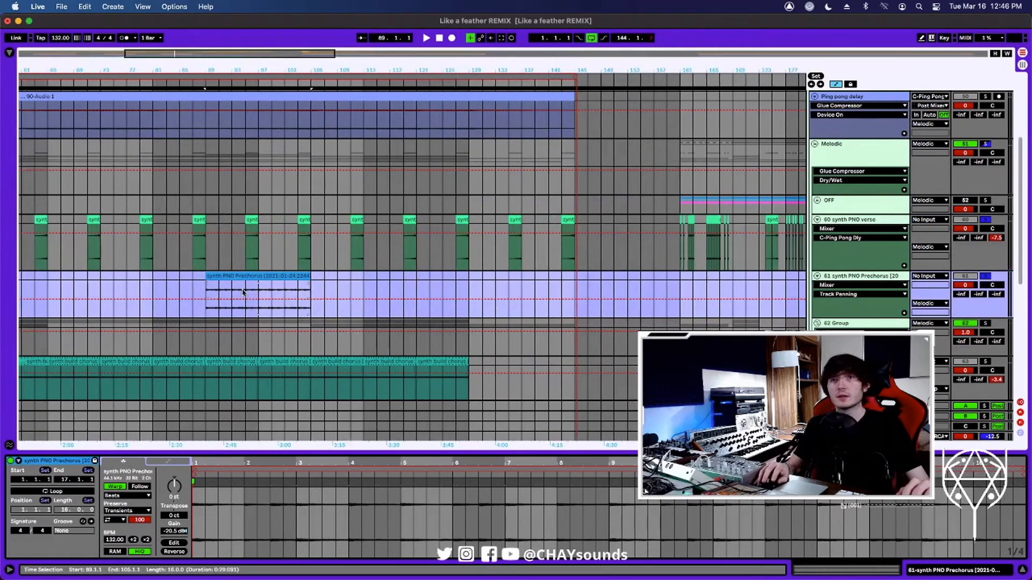
{"action": "key", "text": "plus"}
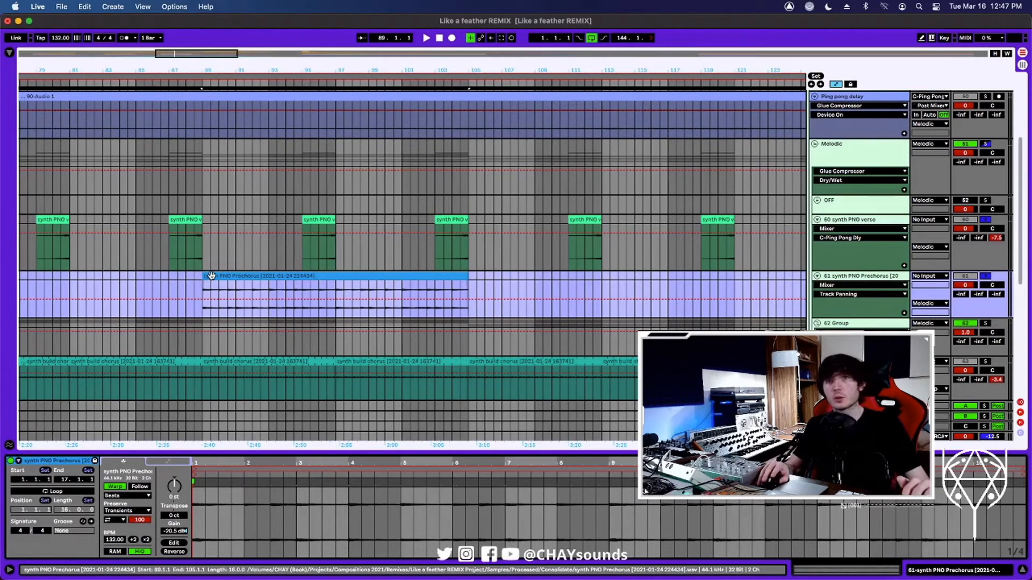
{"action": "key", "text": "space"}
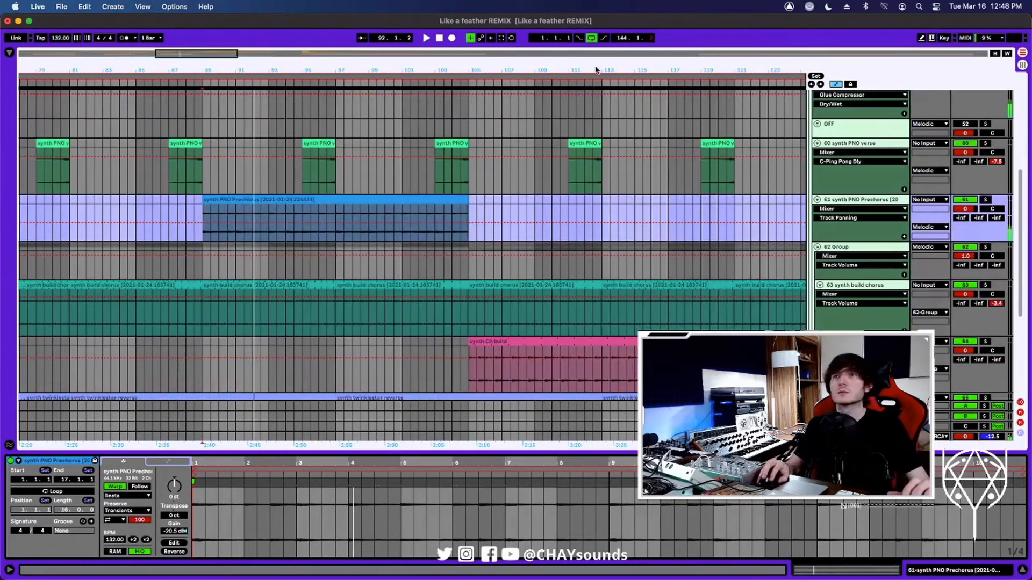
Solo the 62 Group and play its synth build parts from bar 58.
{"action": "left_click_drag", "start_coordinate": [599, 70], "coordinate": [650, 40]}
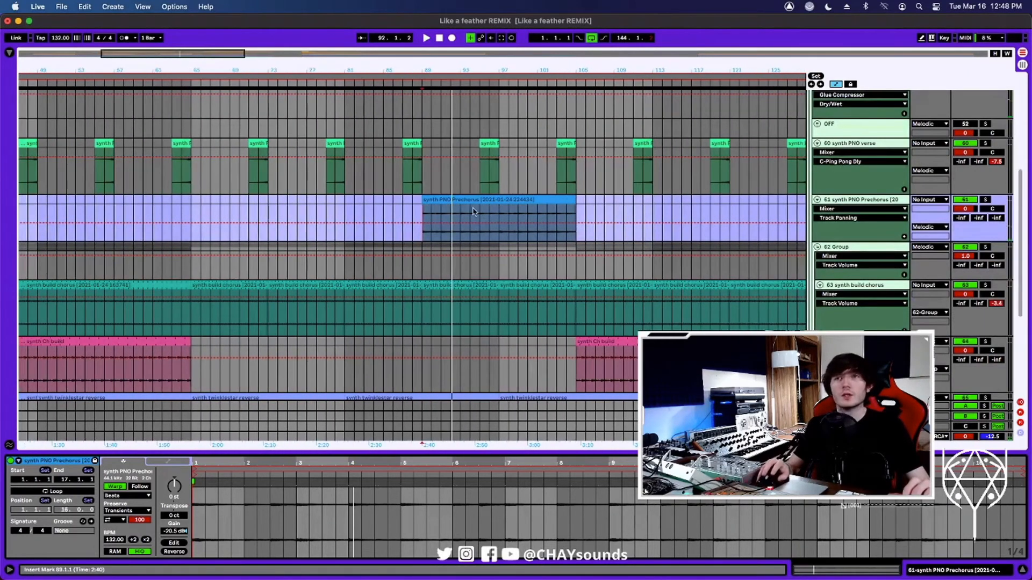
{"action": "left_click", "coordinate": [834, 249]}
{"action": "scroll", "coordinate": [494, 291], "scroll_direction": "down", "scroll_amount": 2}
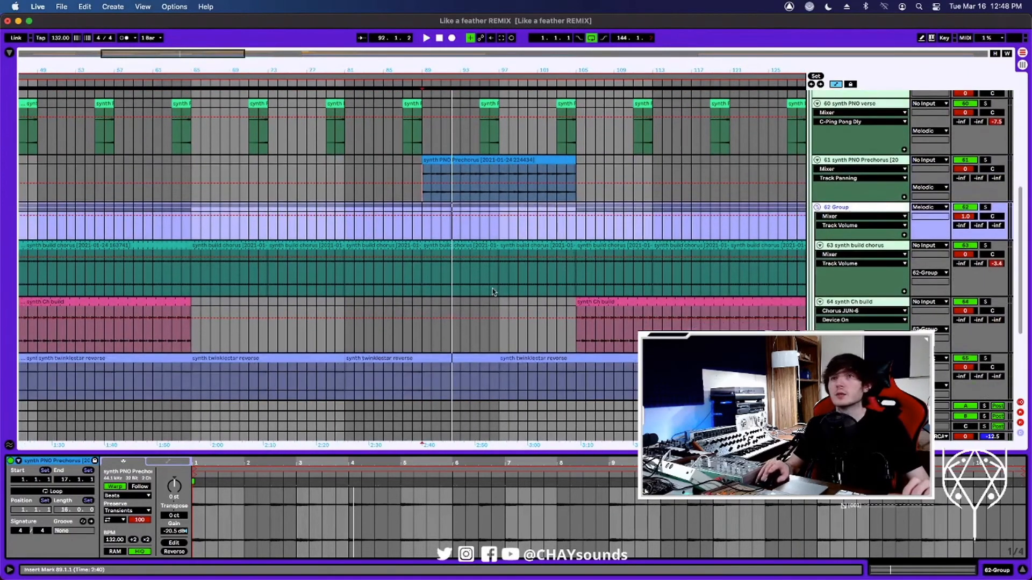
{"action": "left_click", "coordinate": [128, 278]}
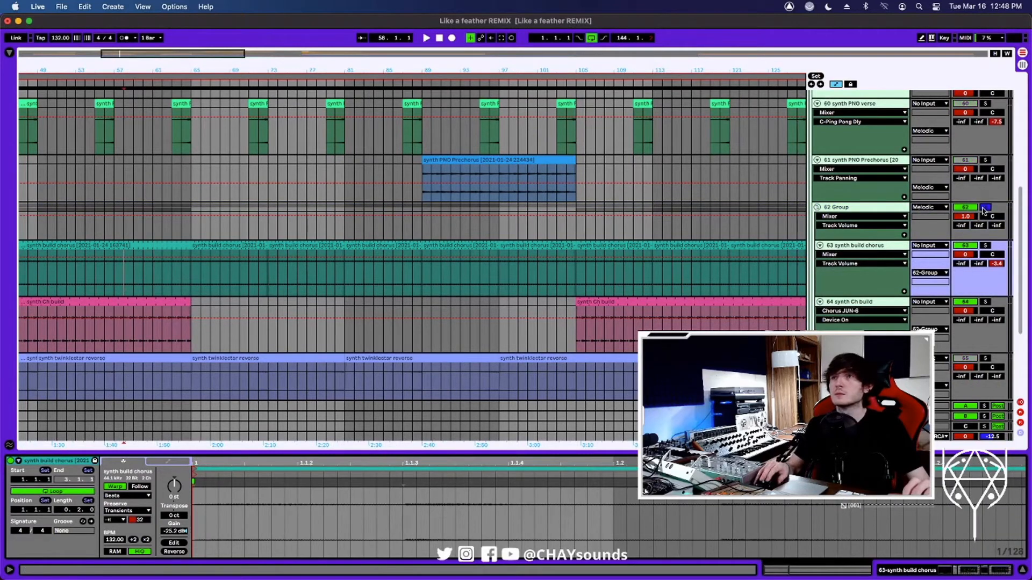
{"action": "key", "text": "space"}
{"action": "scroll", "coordinate": [397, 272], "scroll_direction": "down", "scroll_amount": 1}
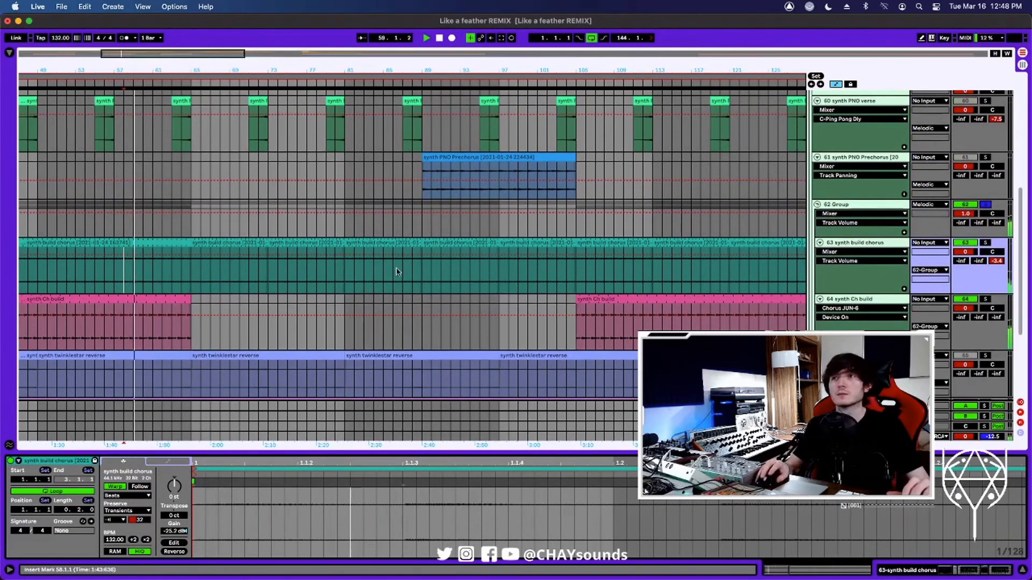
{"action": "left_click", "coordinate": [873, 206]}
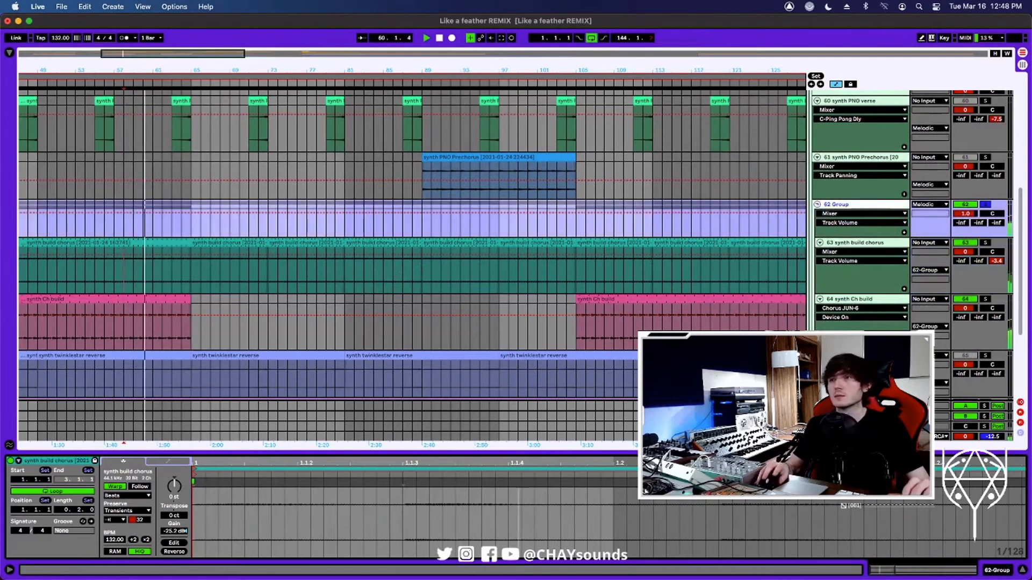
{"action": "key", "text": "space"}
Check the device chains of the 62 Group and the 61 synth PNO Prechorus track.
{"action": "key", "text": "shift+Tab"}
{"action": "scroll", "coordinate": [841, 258], "scroll_direction": "down", "scroll_amount": 2}
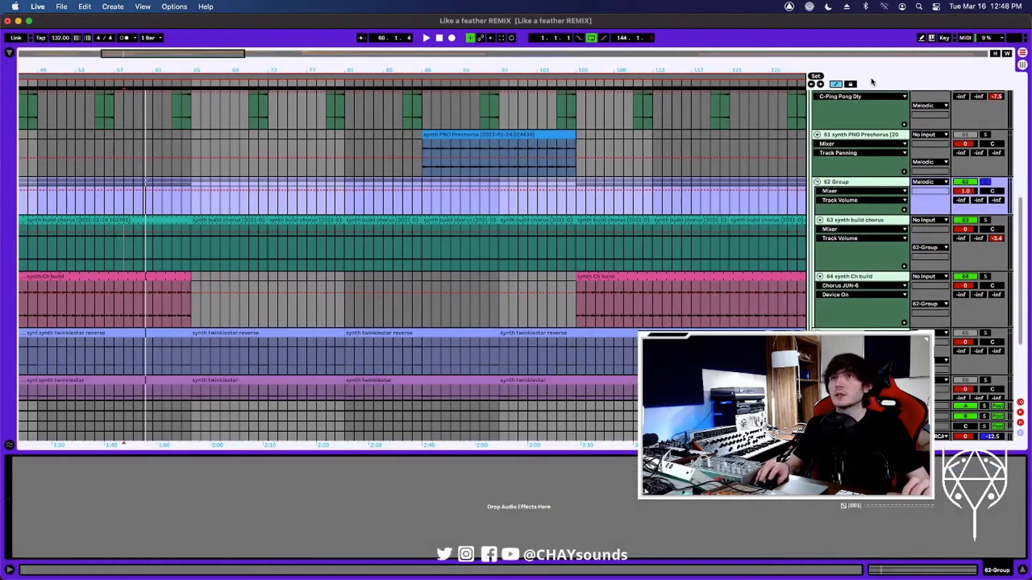
{"action": "left_click", "coordinate": [880, 135]}
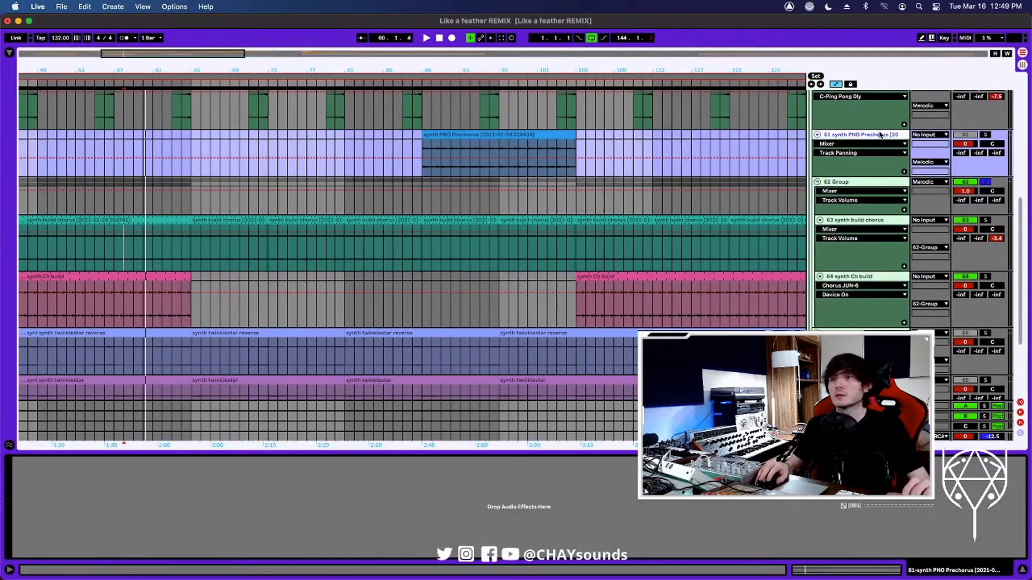
{"action": "left_click", "coordinate": [866, 181]}
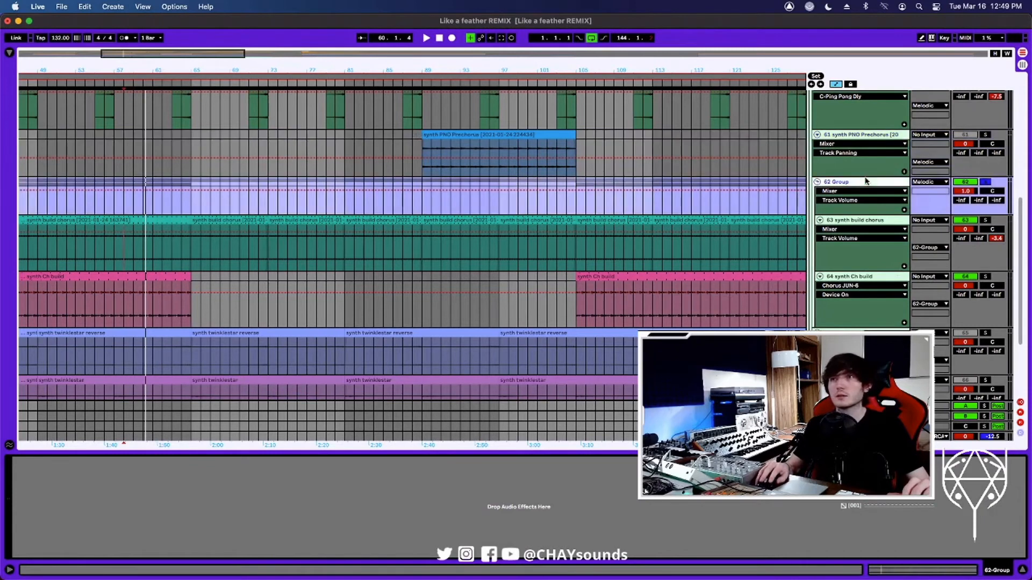
Solo the 63 synth build chorus track and play it through its effects from bar 58.
{"action": "left_click", "coordinate": [985, 220]}
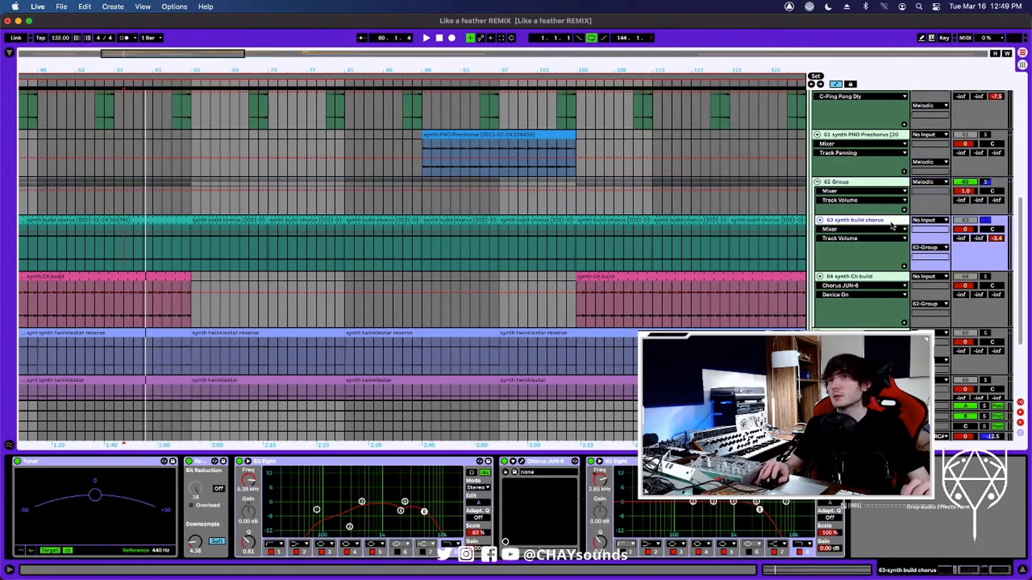
{"action": "left_click", "coordinate": [198, 463]}
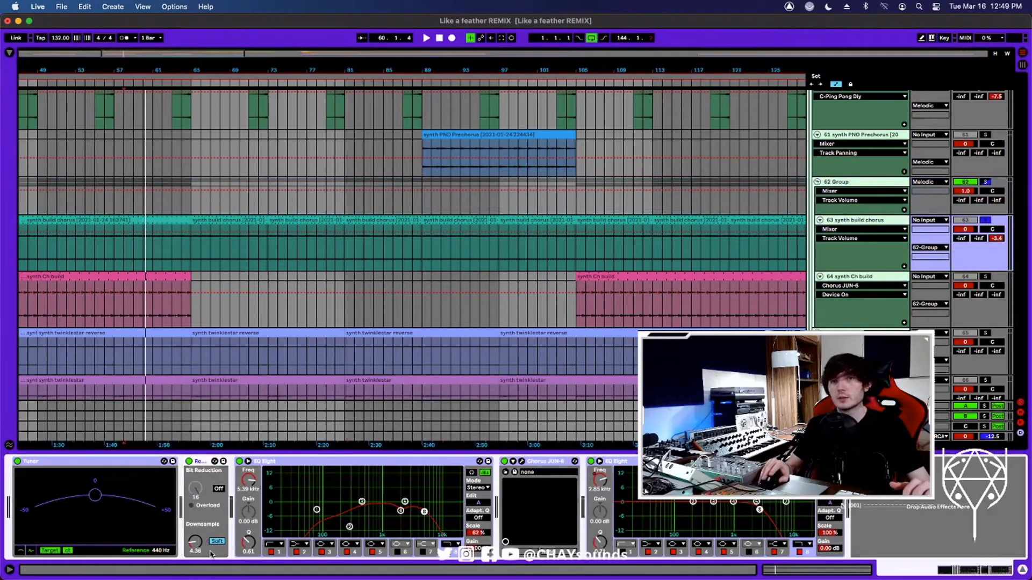
{"action": "key", "text": "space"}
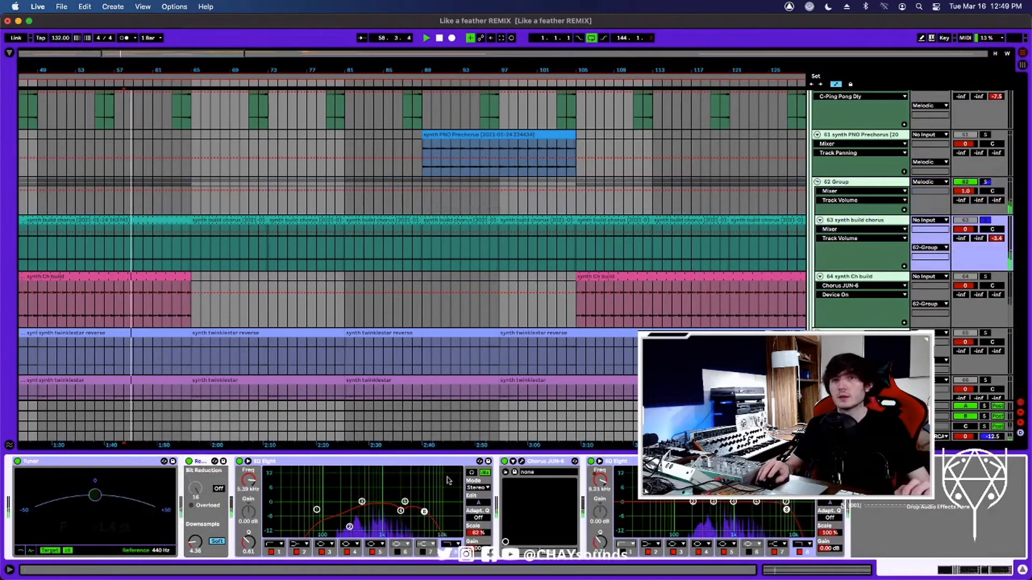
Look at the Chorus JUN-6 plug-in, and group the effects from Redux to the last EQ Eight into an Audio Effect Rack.
{"action": "left_click", "coordinate": [522, 461]}
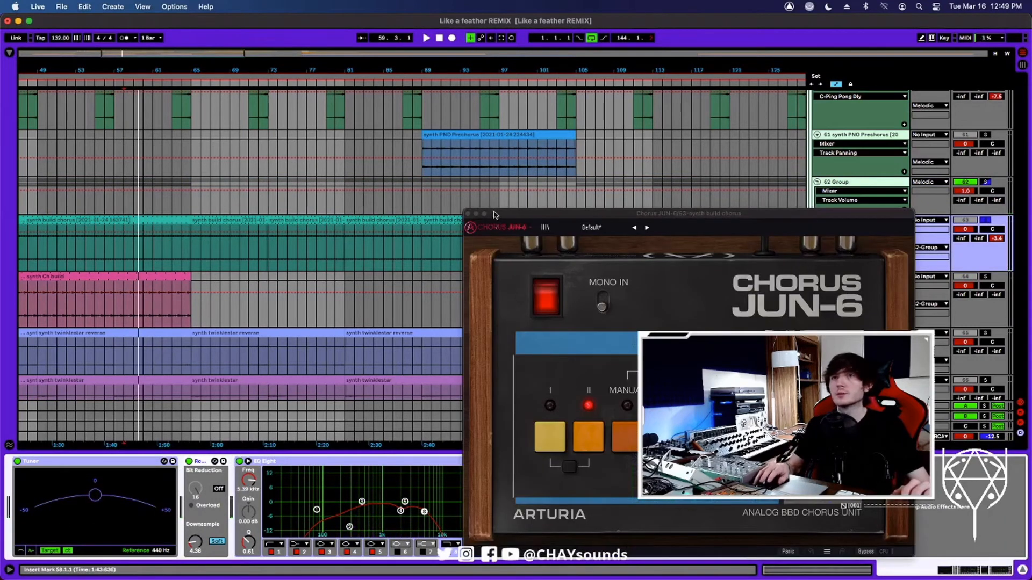
{"action": "left_click", "coordinate": [467, 214]}
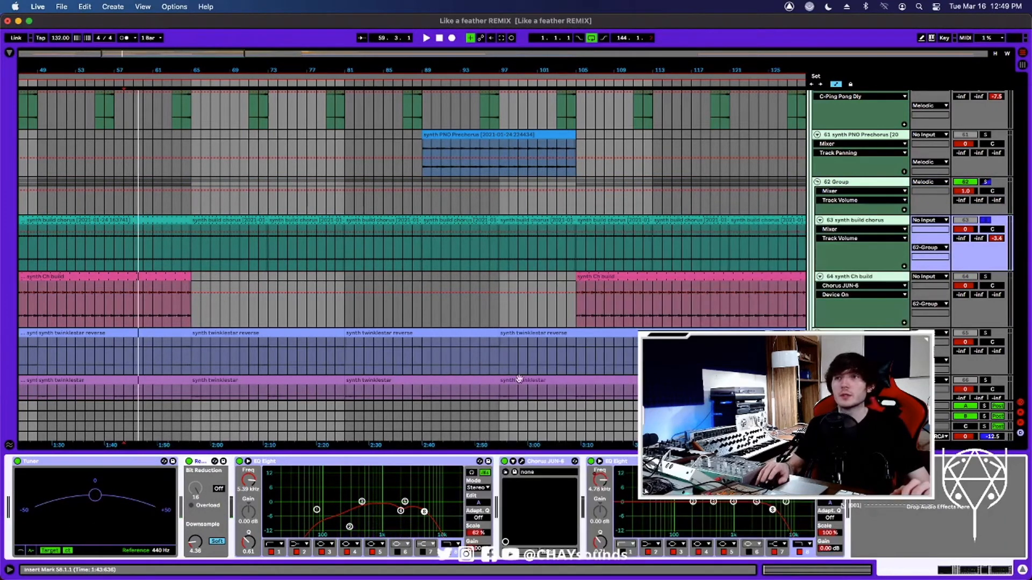
{"action": "left_click", "coordinate": [603, 487]}
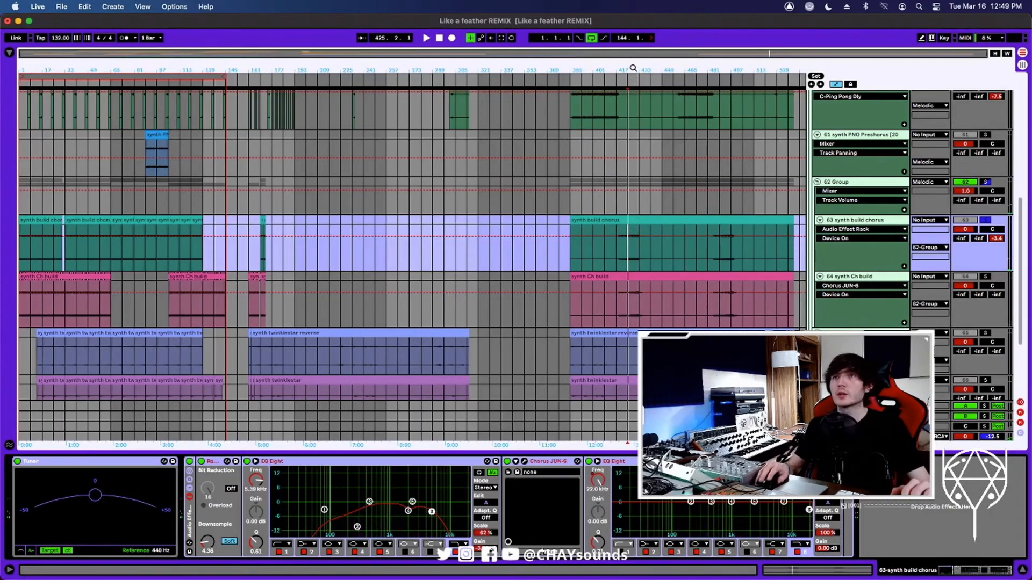
Play the long original synth build chorus recording from bars 419, 431 and 487.
{"action": "left_click_drag", "start_coordinate": [633, 67], "coordinate": [634, 120]}
{"action": "left_click", "coordinate": [573, 256]}
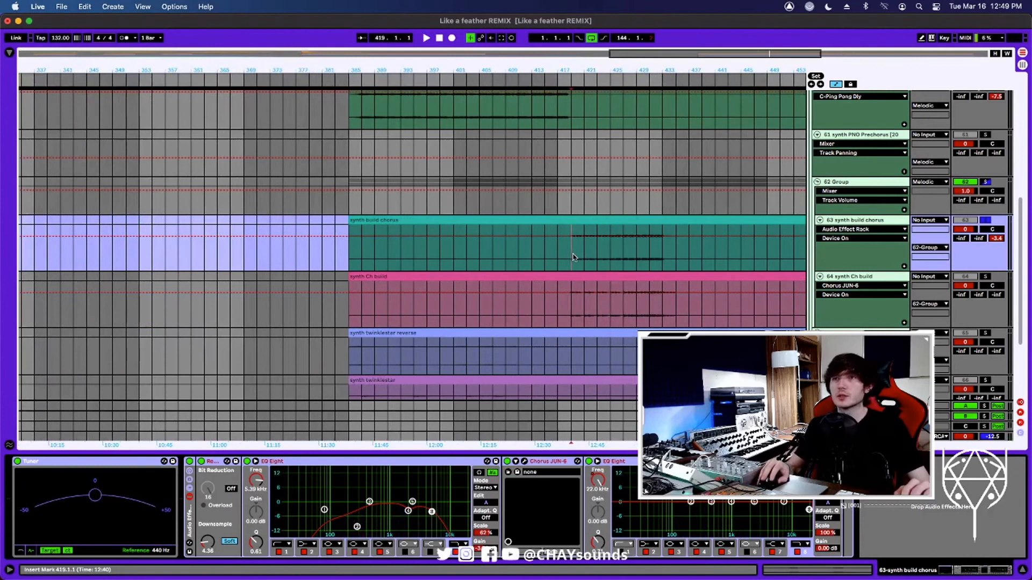
{"action": "key", "text": "space"}
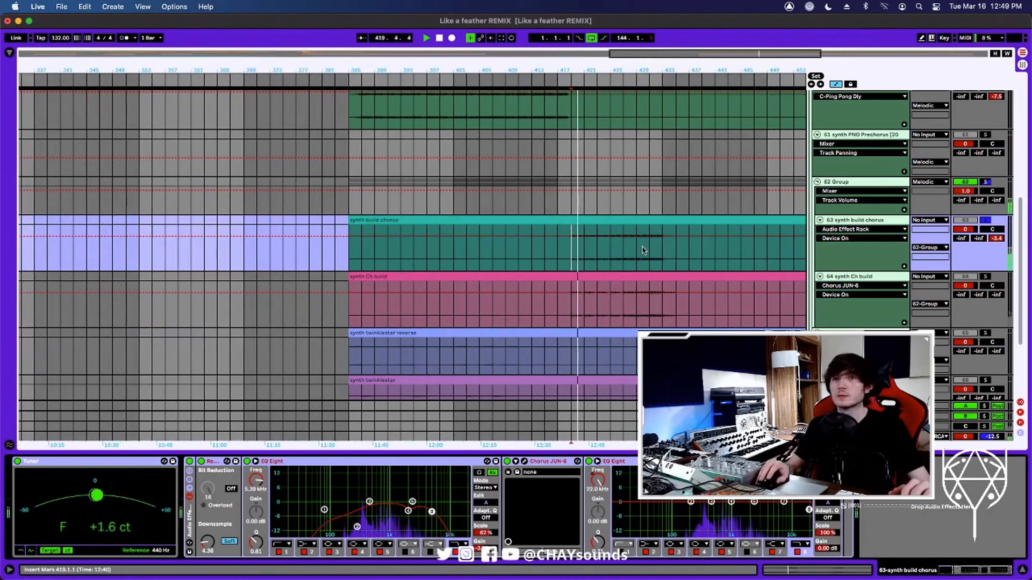
{"action": "left_click_drag", "start_coordinate": [710, 70], "coordinate": [424, 71]}
{"action": "left_click", "coordinate": [366, 259]}
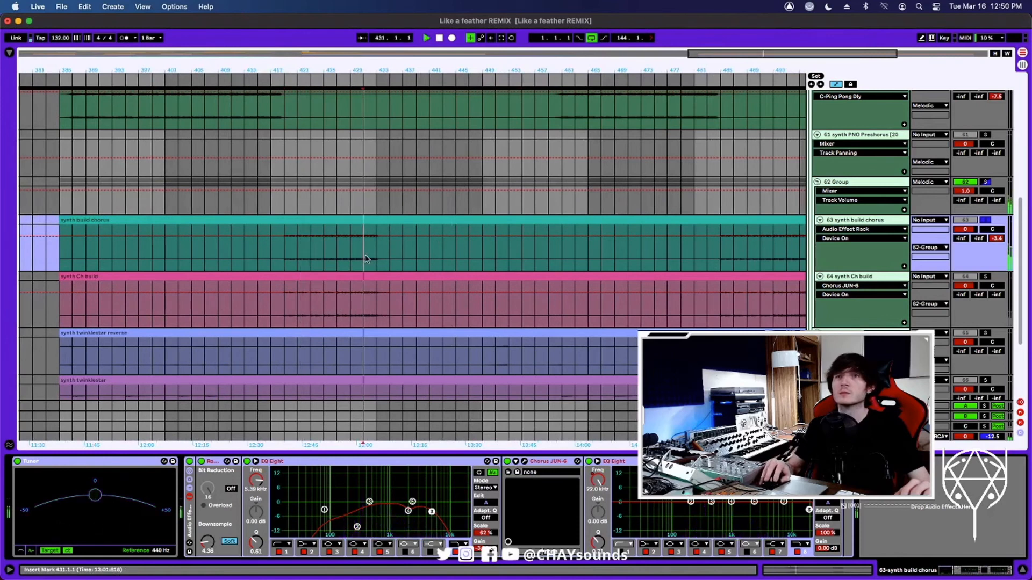
{"action": "left_click", "coordinate": [735, 249]}
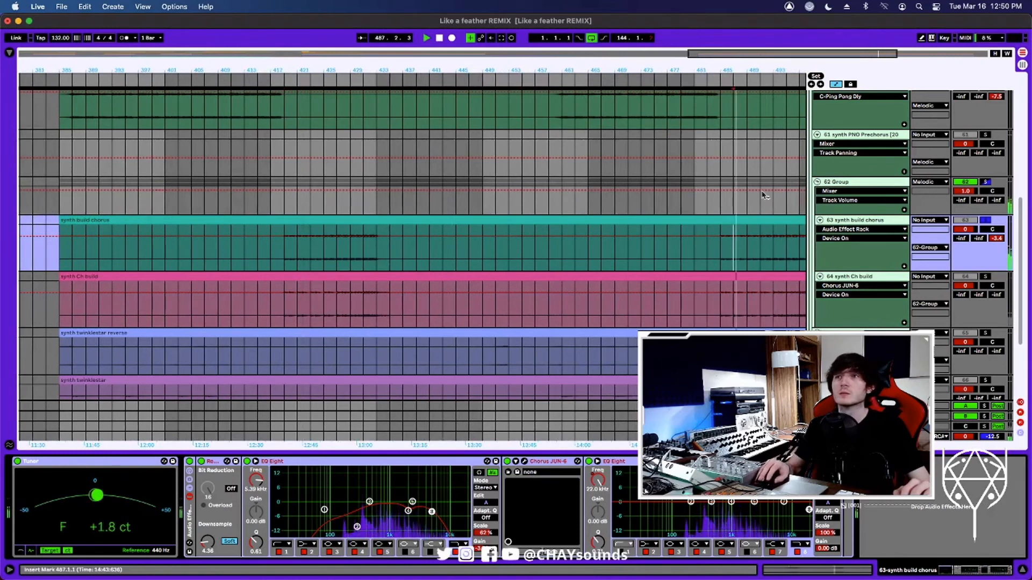
{"action": "mouse_move", "coordinate": [779, 70]}
{"action": "left_mouse_down"}
{"action": "mouse_move", "coordinate": [562, 60]}
{"action": "mouse_move", "coordinate": [708, 67]}
{"action": "mouse_move", "coordinate": [720, 58]}
{"action": "left_mouse_up"}
{"action": "left_click", "coordinate": [590, 251]}
{"action": "key", "text": "space"}
{"action": "key", "text": "space"}
{"action": "key", "text": "space"}
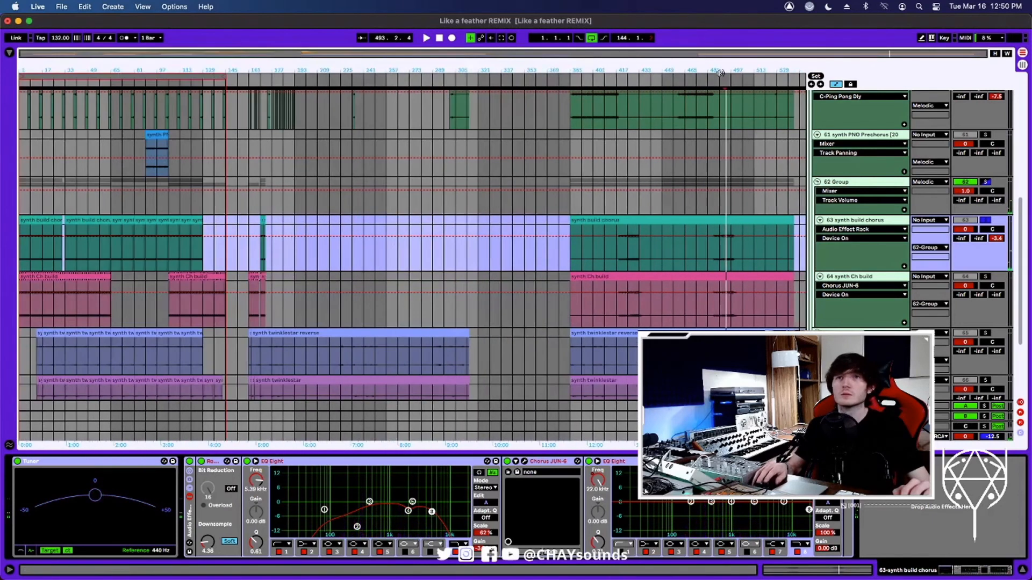
Select bars 33 to 65 of the synth build chorus track, inspect the clip's loop and play it.
{"action": "left_click_drag", "start_coordinate": [64, 244], "coordinate": [111, 244]}
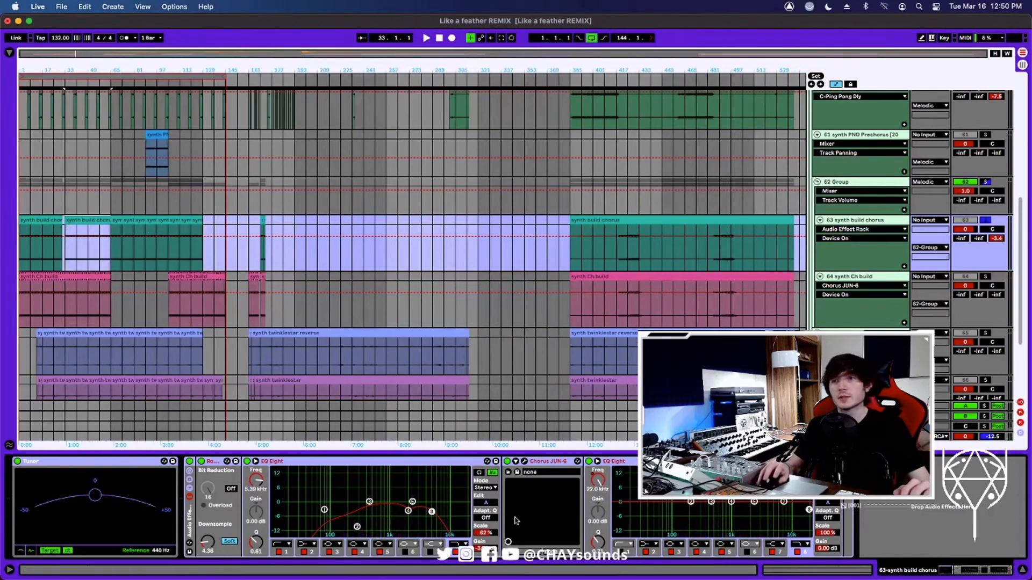
{"action": "left_click", "coordinate": [795, 565]}
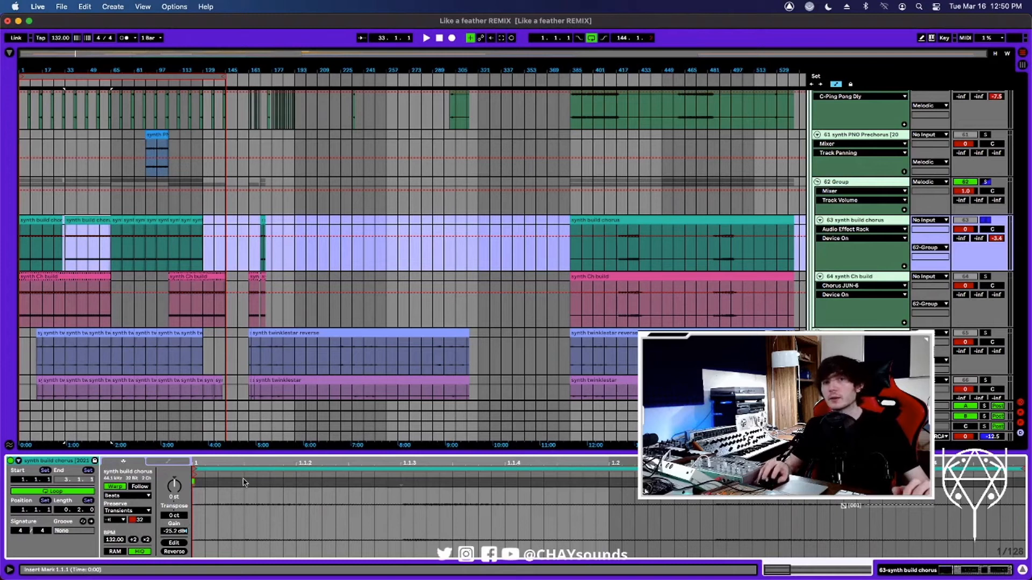
{"action": "left_click_drag", "start_coordinate": [420, 463], "coordinate": [299, 463]}
{"action": "key", "text": "space"}
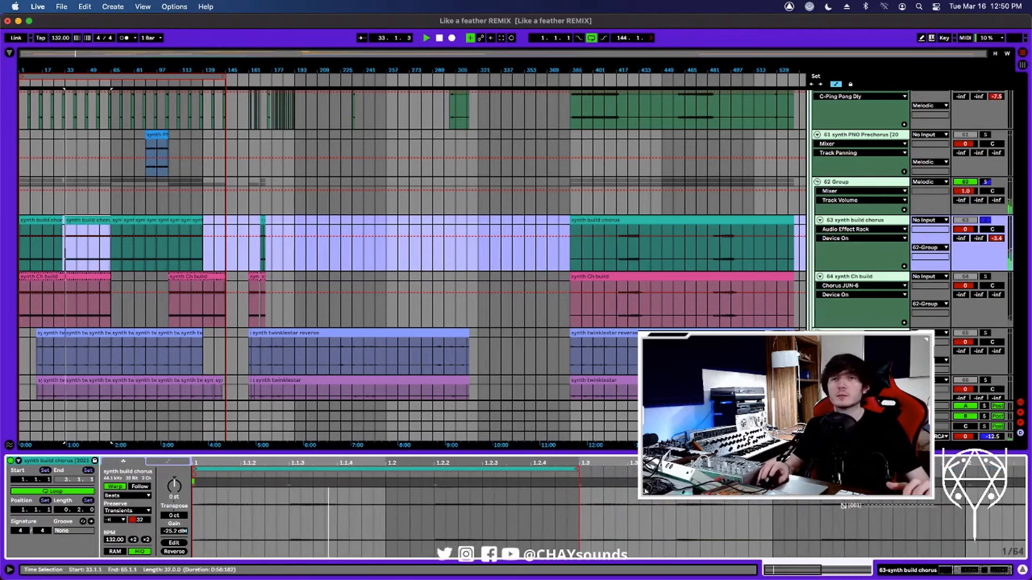
{"action": "left_click_drag", "start_coordinate": [139, 517], "coordinate": [139, 556]}
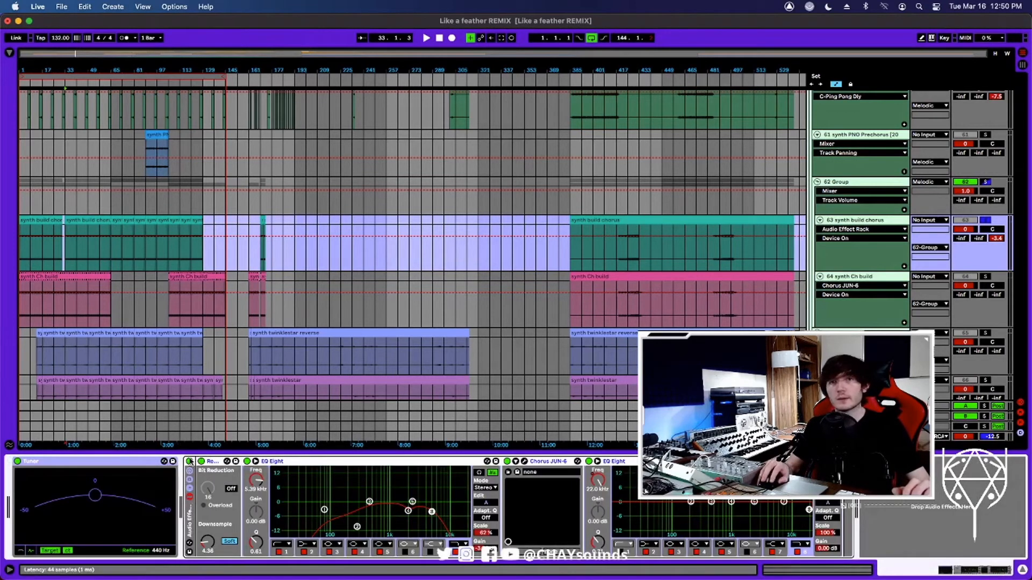
Compare the synth build chorus sound during playback with its Audio Effect Rack bypassed and re-enabled.
{"action": "left_click", "coordinate": [189, 461]}
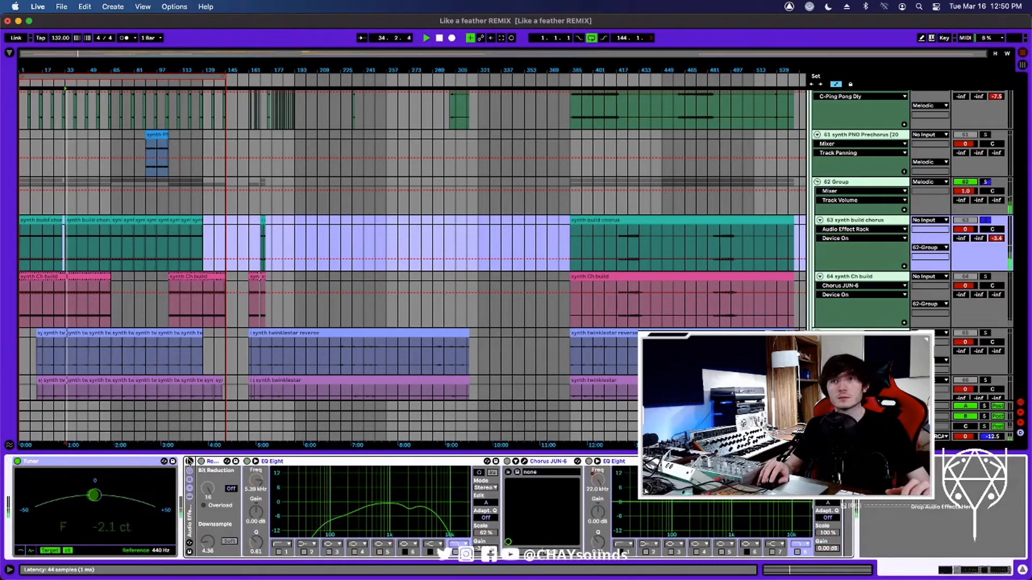
{"action": "left_click", "coordinate": [189, 461]}
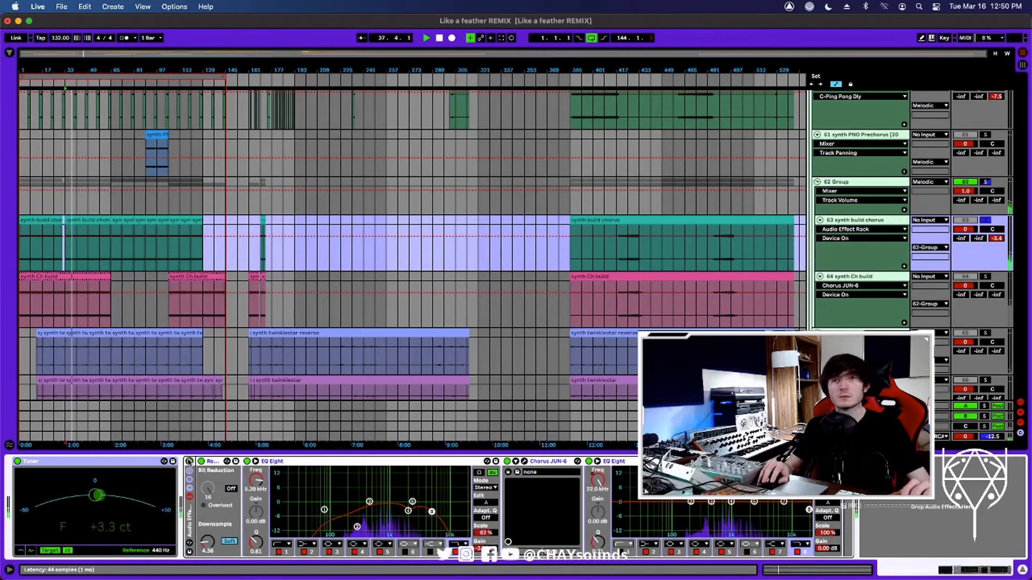
Replay the synth build chorus from bar 33 while toggling its Audio Effect Rack and its Redux off and on to compare the sound.
{"action": "key", "text": "space"}
{"action": "left_click", "coordinate": [202, 464]}
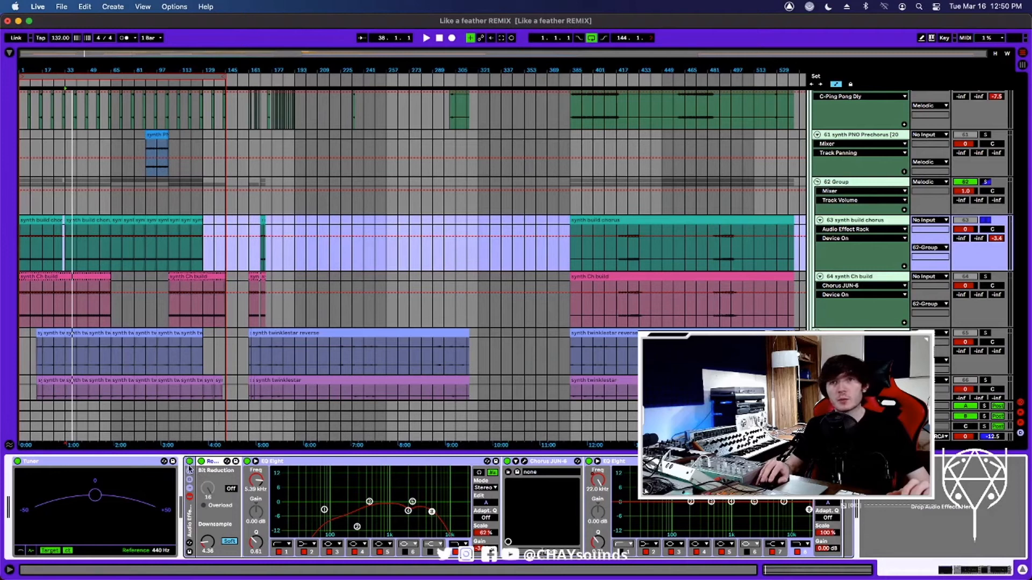
{"action": "left_click", "coordinate": [189, 462]}
{"action": "key", "text": "space"}
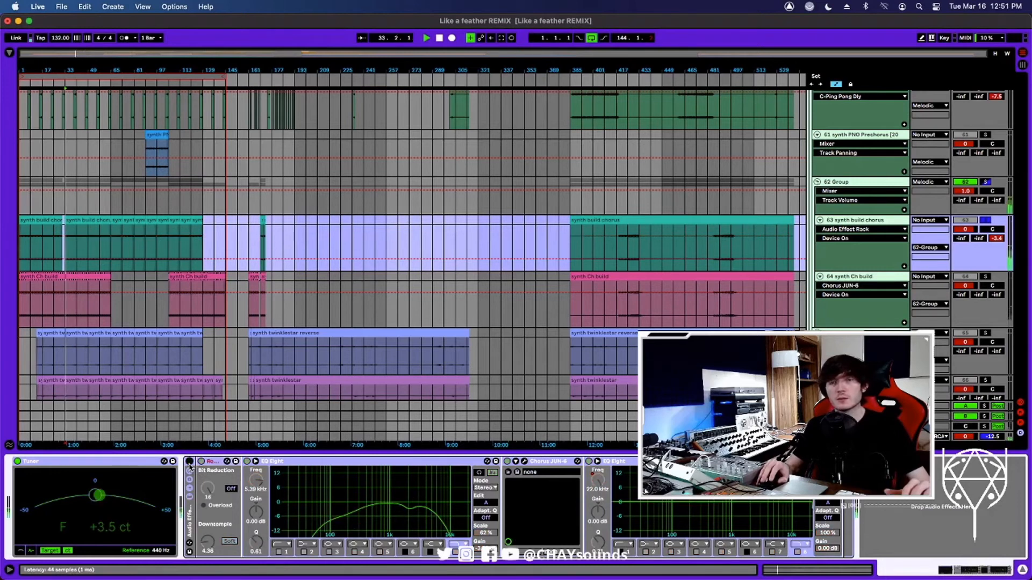
{"action": "left_click", "coordinate": [189, 462]}
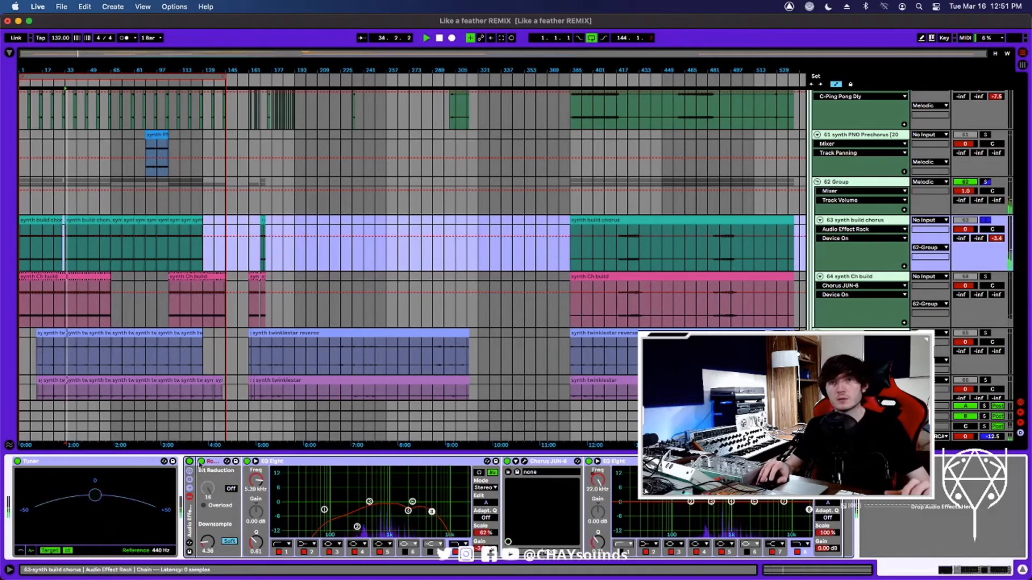
{"action": "left_click", "coordinate": [201, 462]}
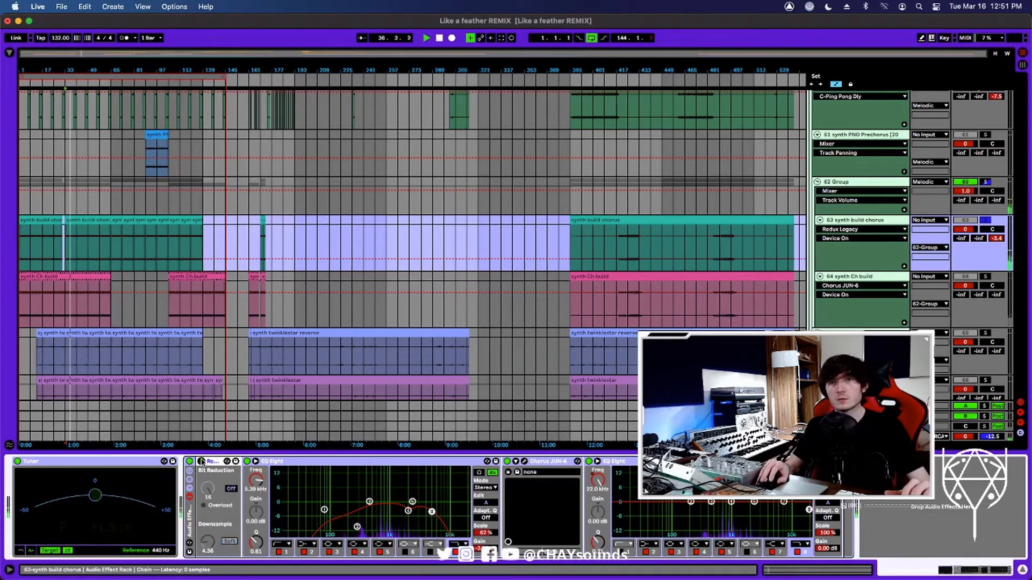
{"action": "left_click", "coordinate": [202, 462]}
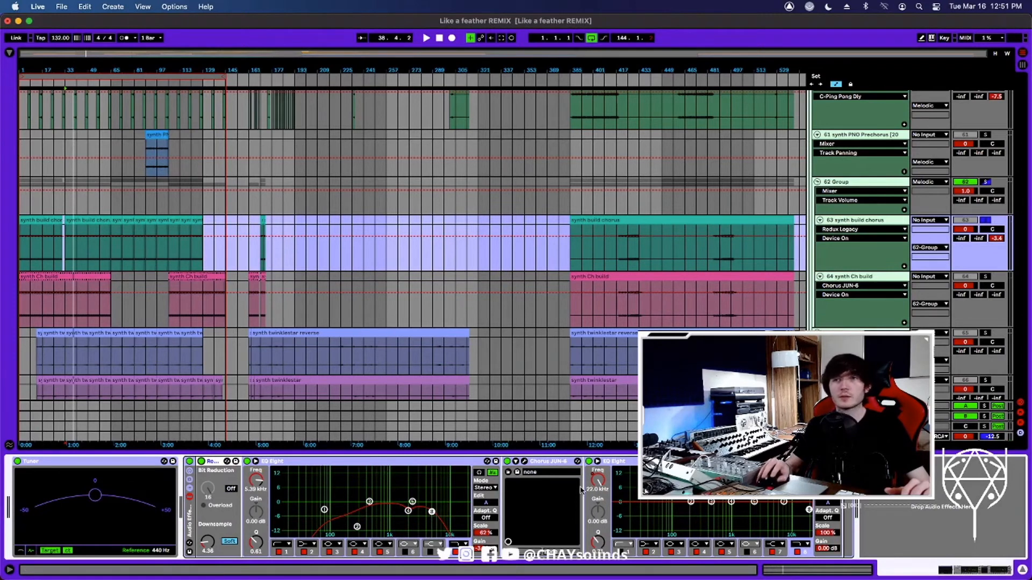
Solo the synth Ch build track in place of synth build chorus and play it from bar 57.
{"action": "scroll", "coordinate": [857, 213], "scroll_direction": "down", "scroll_amount": 2}
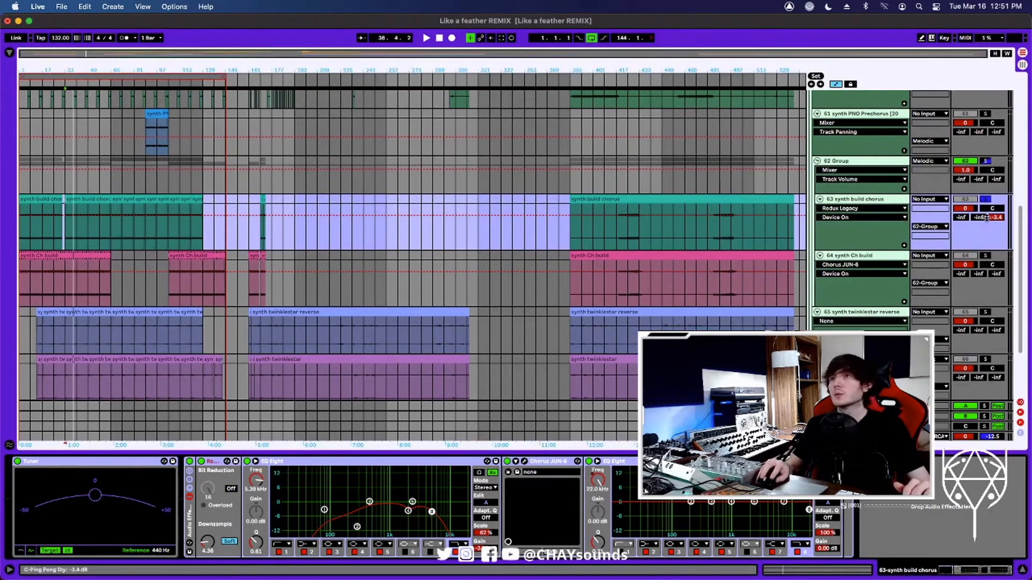
{"action": "scroll", "coordinate": [936, 224], "scroll_direction": "down", "scroll_amount": 1}
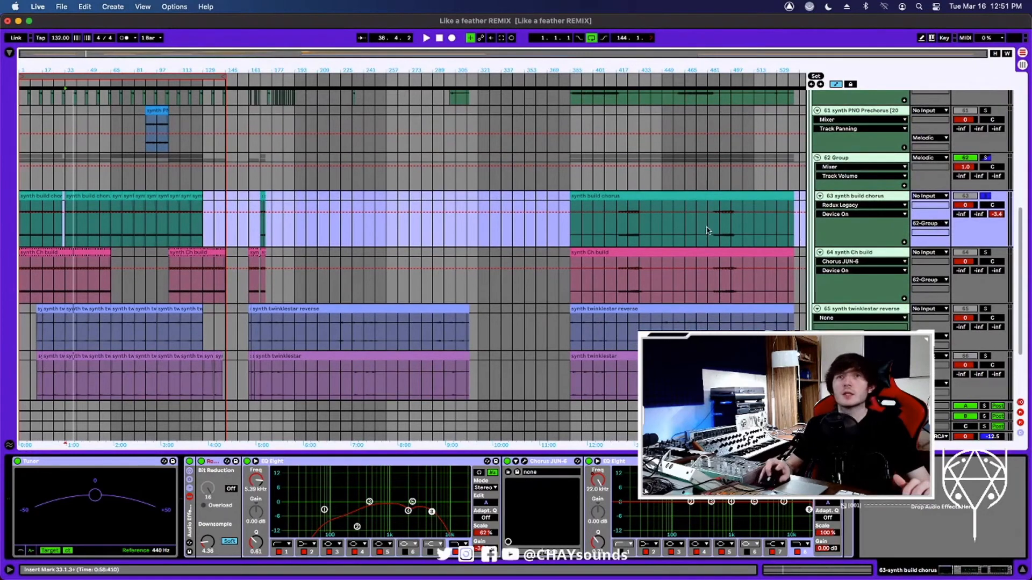
{"action": "scroll", "coordinate": [684, 284], "scroll_direction": "down", "scroll_amount": 1}
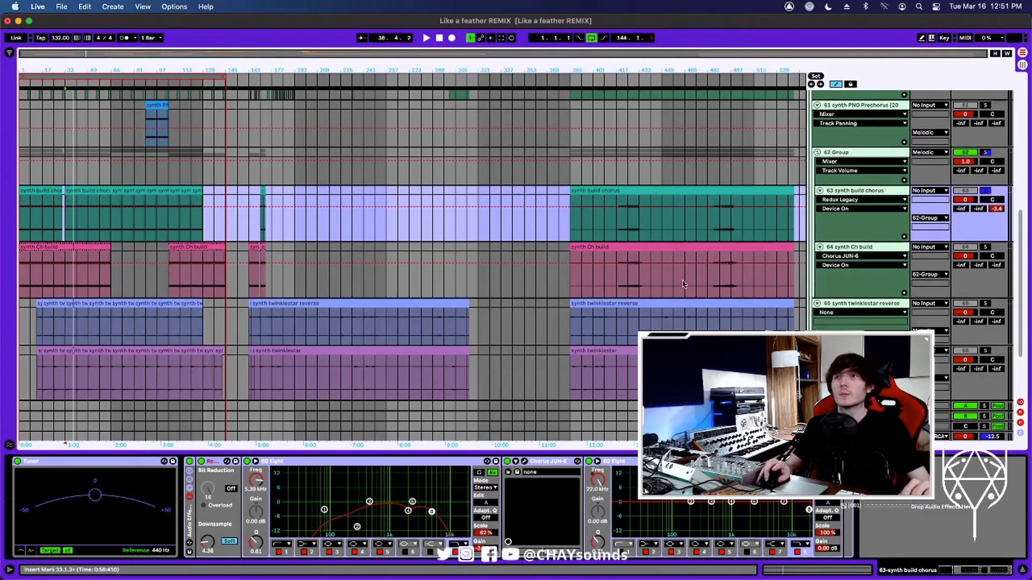
{"action": "left_click", "coordinate": [63, 283]}
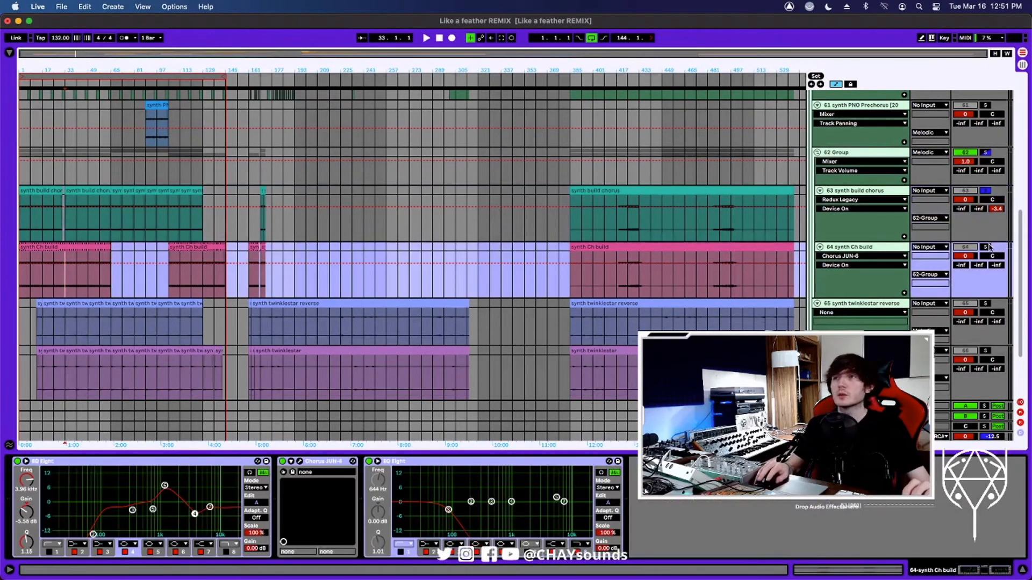
{"action": "left_click", "coordinate": [100, 283]}
{"action": "key", "text": "space"}
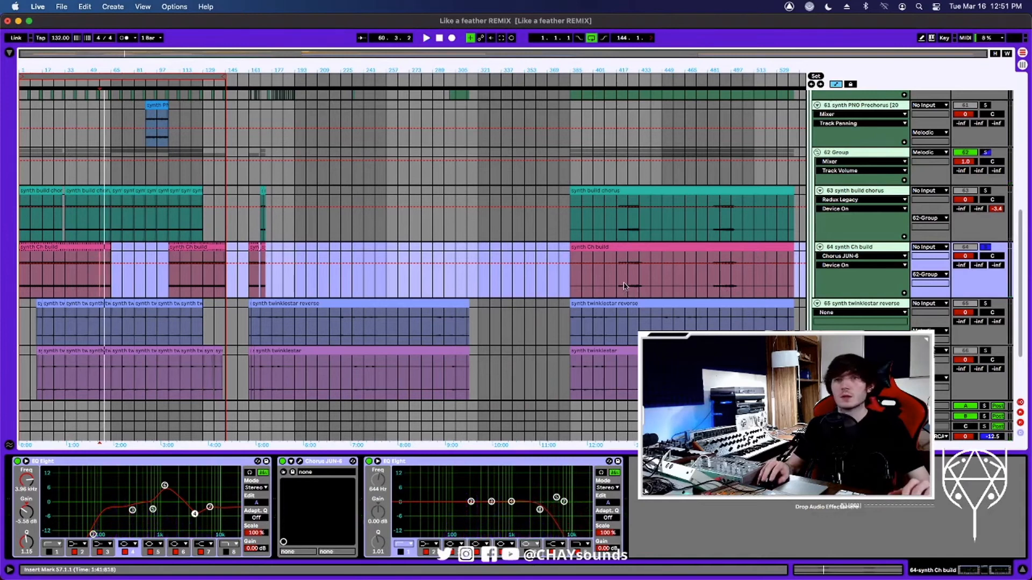
Examine the synth Ch build effects: the expanded first EQ Eight, the Chorus JUN-6 plug-in and the second EQ Eight.
{"action": "left_click", "coordinate": [96, 463]}
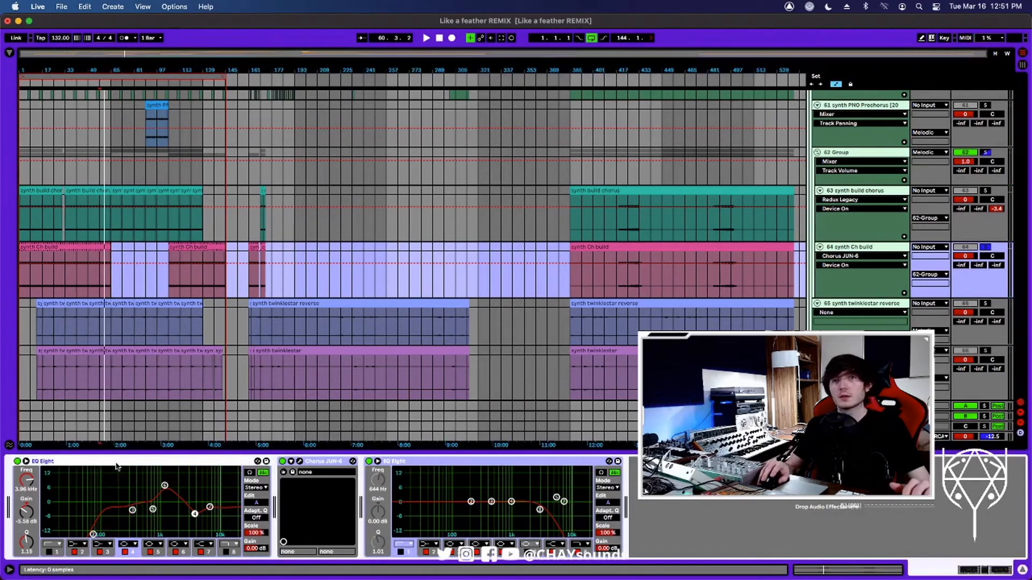
{"action": "left_click", "coordinate": [26, 462]}
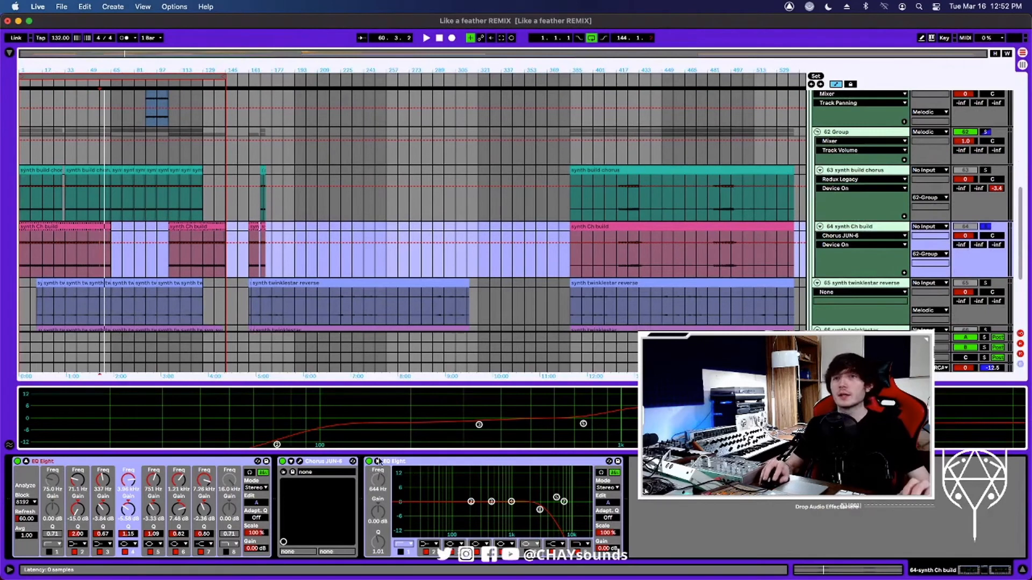
{"action": "left_click", "coordinate": [320, 466]}
{"action": "left_click", "coordinate": [299, 462]}
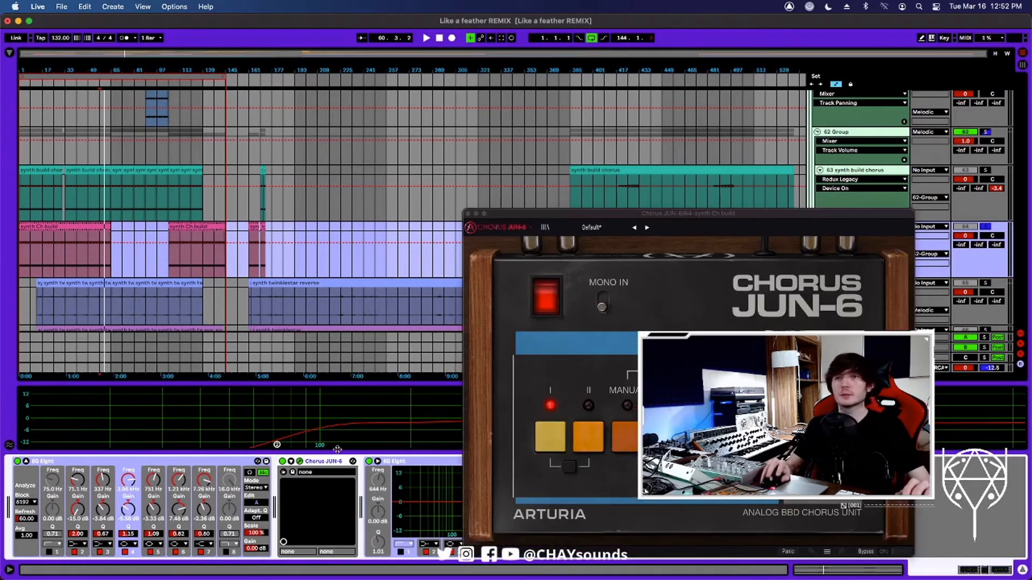
{"action": "left_click", "coordinate": [300, 462]}
{"action": "left_click", "coordinate": [438, 469]}
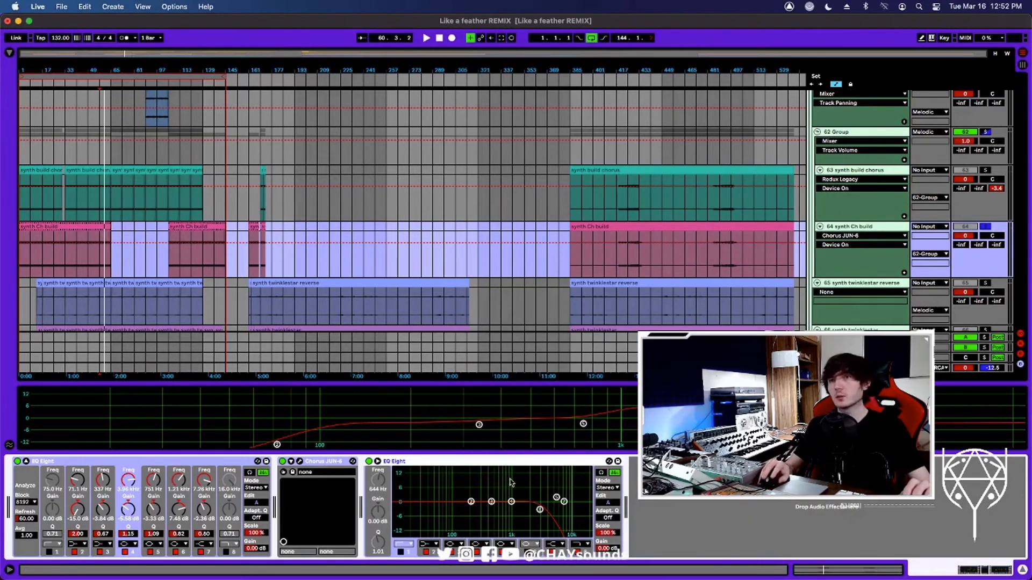
Play the long original synth Ch build recording around bars 425 and 427 with the second EQ Eight off.
{"action": "left_click", "coordinate": [627, 258]}
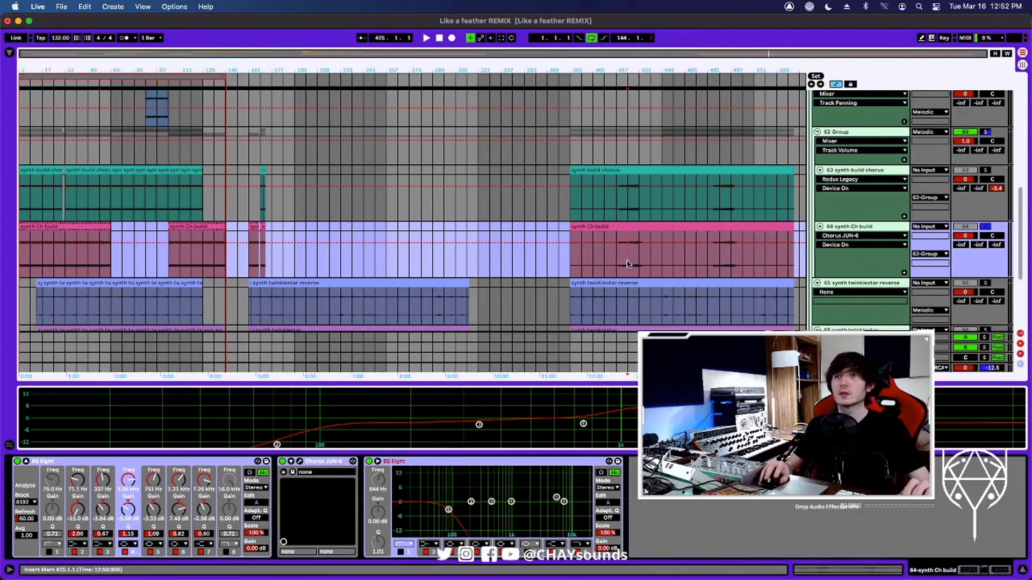
{"action": "left_click_drag", "start_coordinate": [628, 72], "coordinate": [622, 107]}
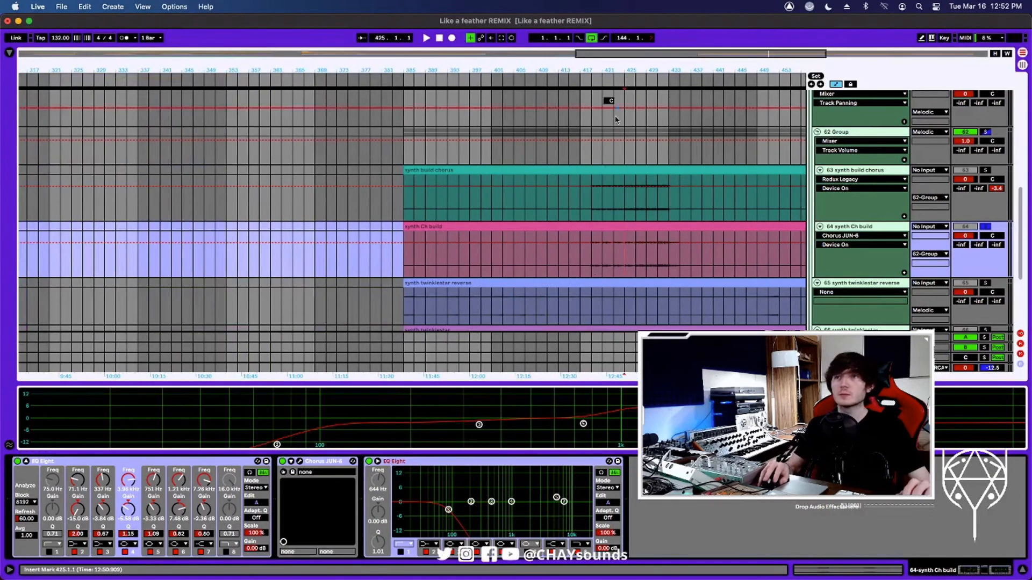
{"action": "left_click", "coordinate": [599, 265]}
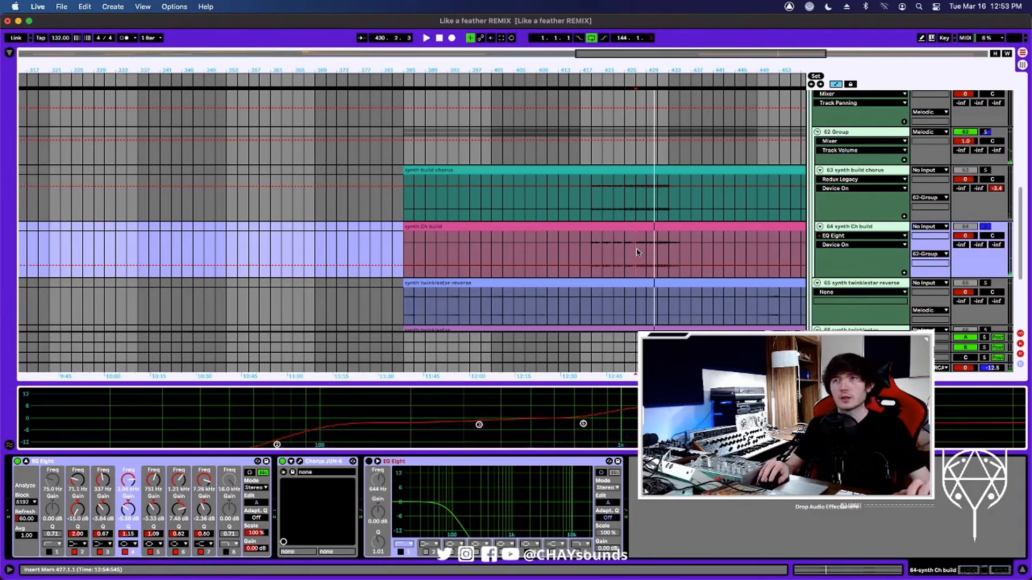
{"action": "key", "text": "space"}
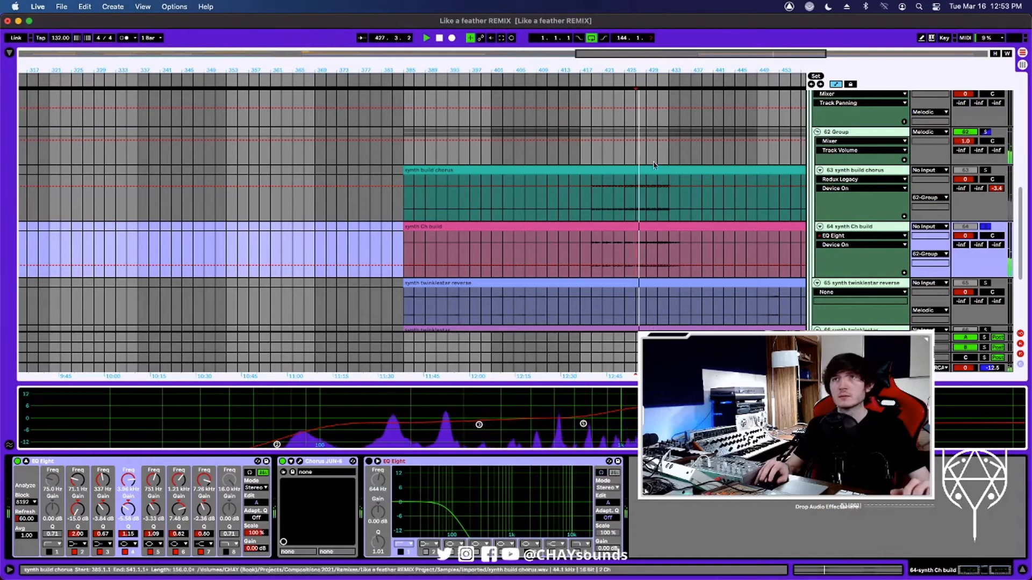
{"action": "key", "text": "space"}
{"action": "left_click_drag", "start_coordinate": [637, 67], "coordinate": [769, 43]}
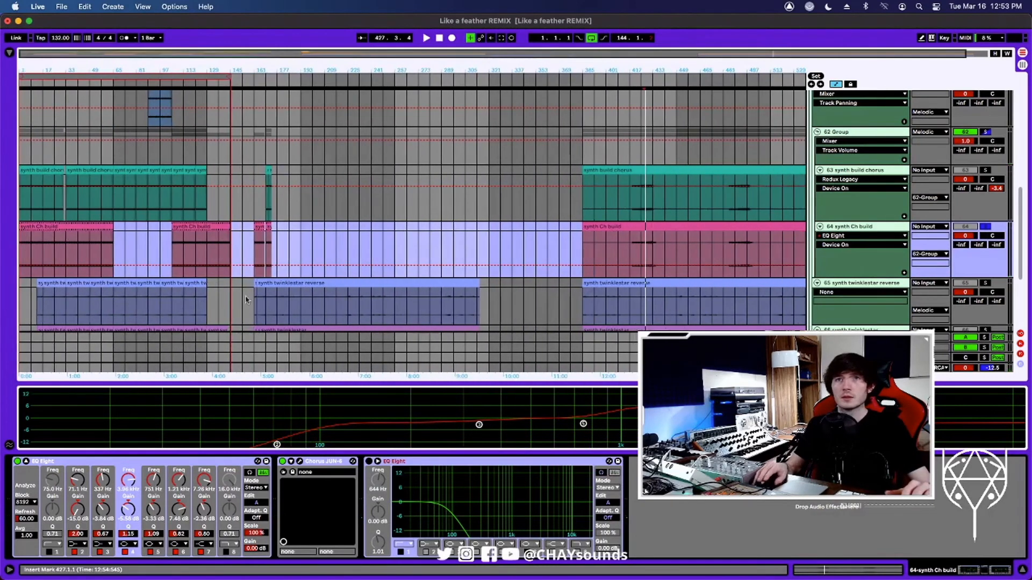
Inspect the looped synth Ch build clip at bar 33 and play it.
{"action": "left_click", "coordinate": [67, 263]}
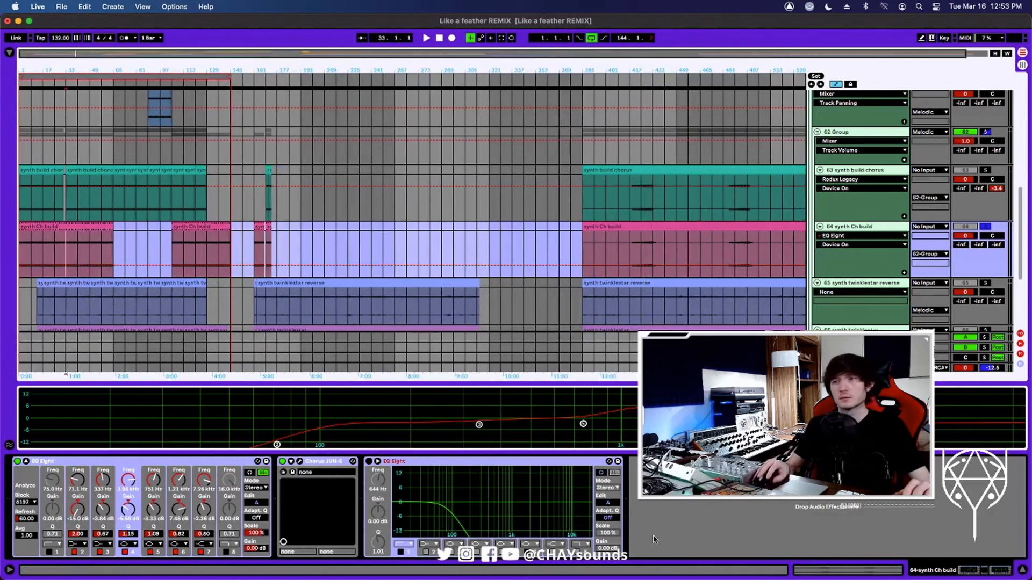
{"action": "left_click", "coordinate": [823, 570]}
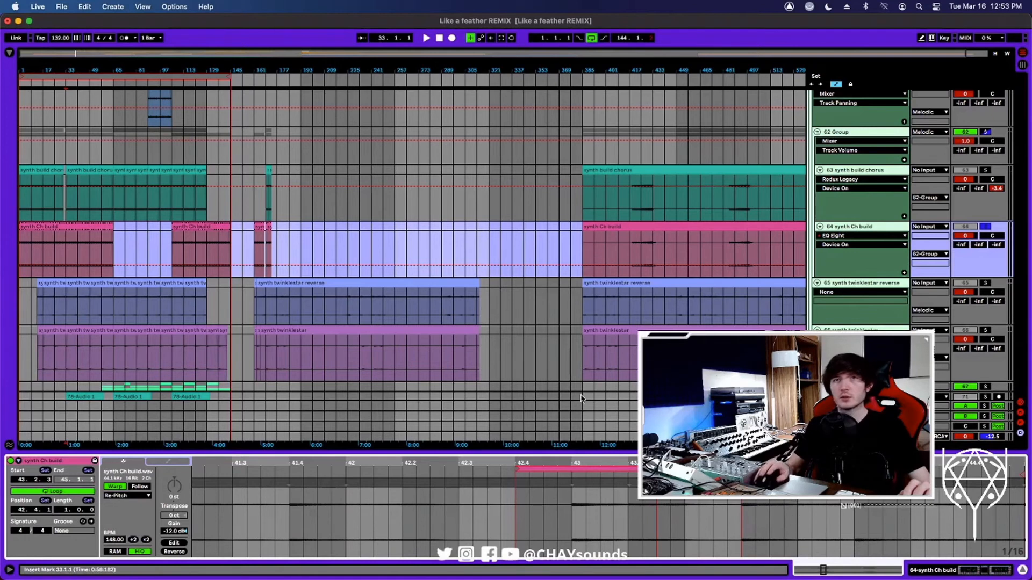
{"action": "key", "text": "space"}
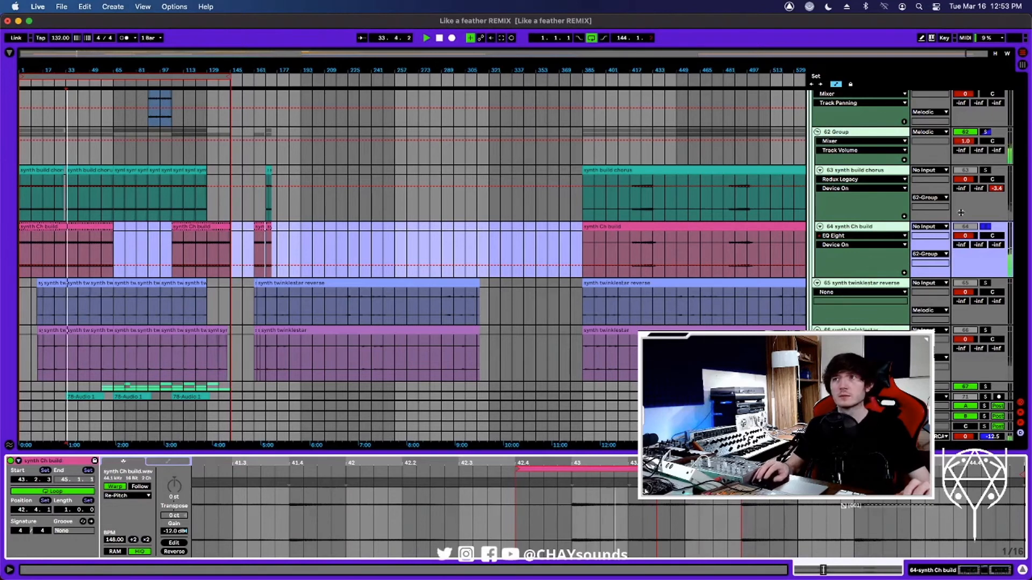
Switch the synth Ch build track's second EQ Eight back on and group its three effects into an Audio Effect Rack.
{"action": "left_click", "coordinate": [960, 571]}
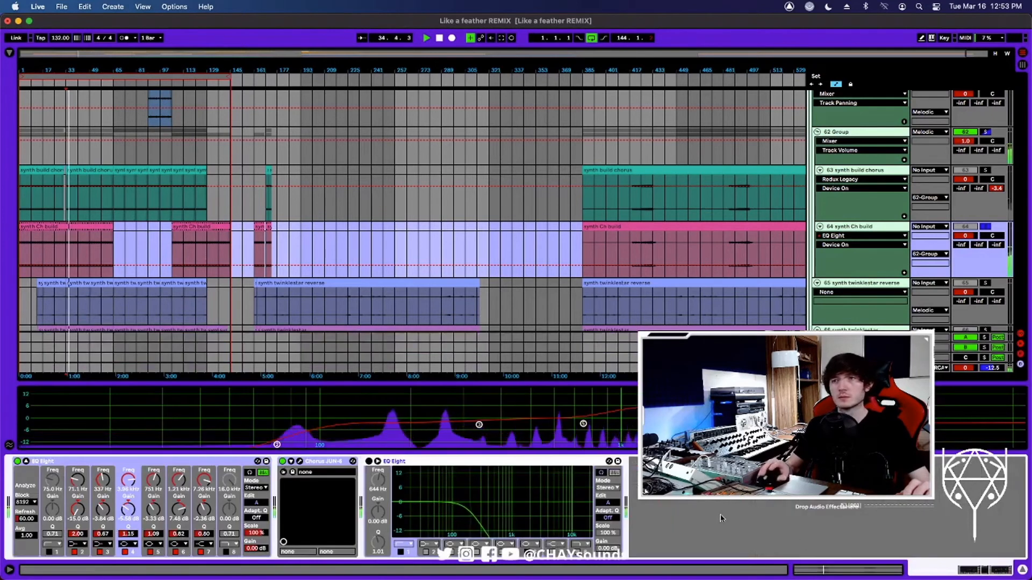
{"action": "left_click", "coordinate": [369, 461]}
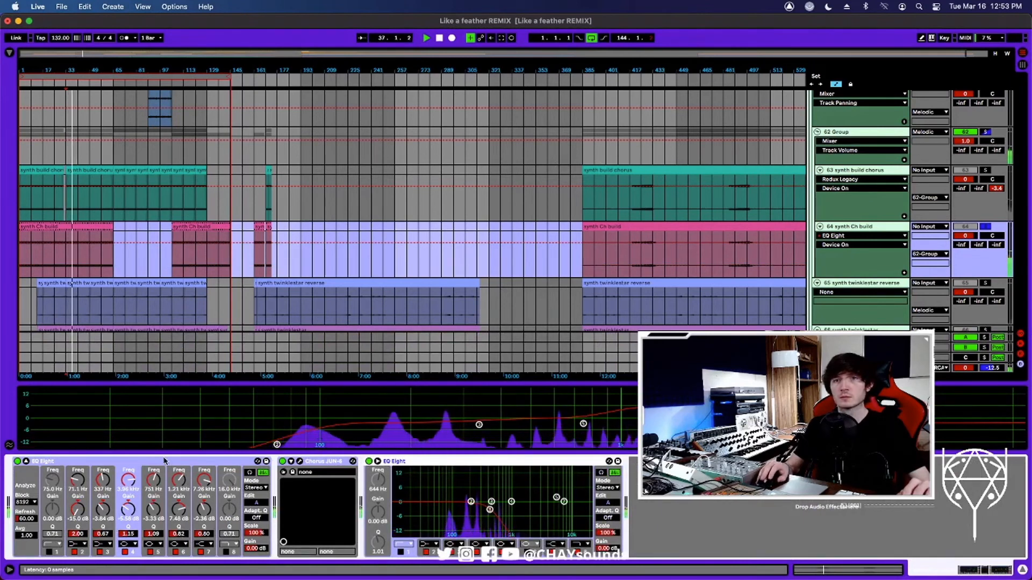
{"action": "key", "text": "super+g"}
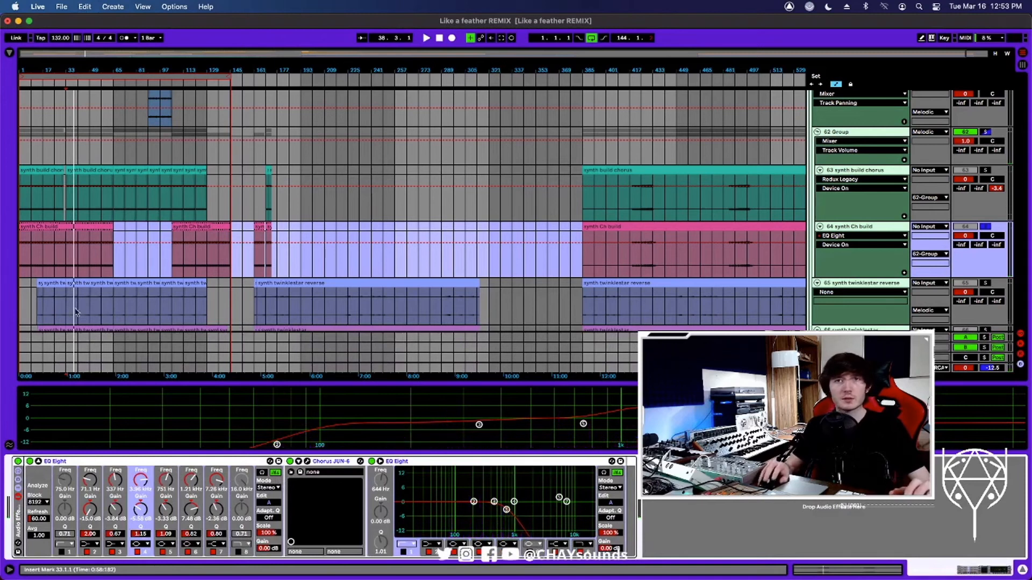
Play the synth Ch build track around bars 41 and 105 while bypassing and re-enabling its Audio Effect Rack to compare the sound.
{"action": "left_click", "coordinate": [77, 273]}
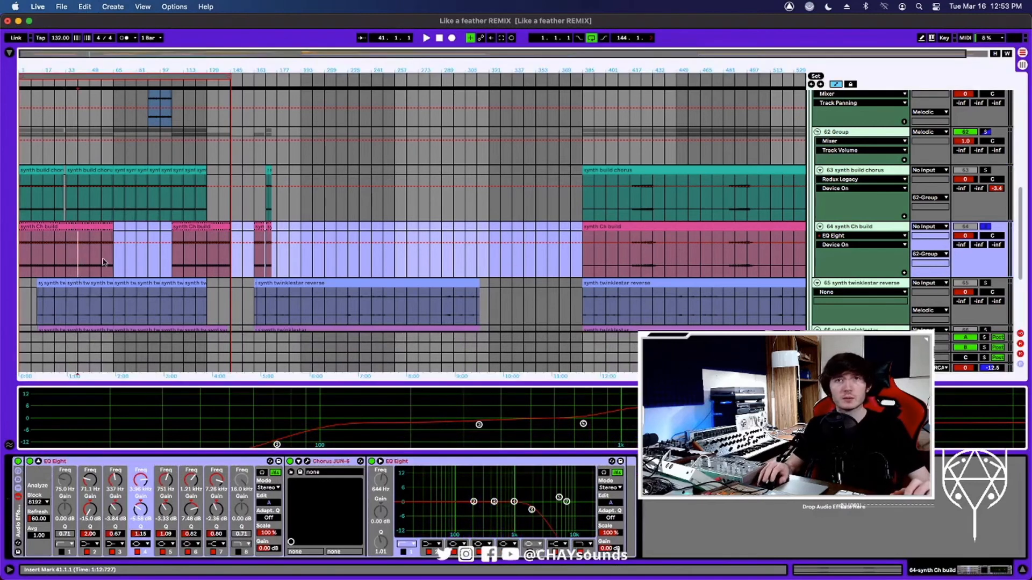
{"action": "left_click", "coordinate": [18, 462]}
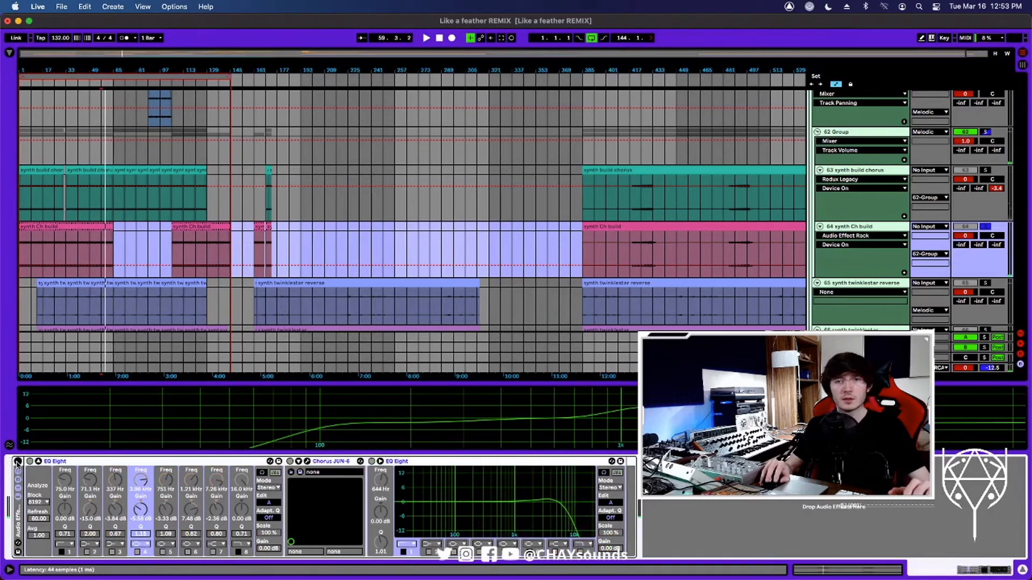
{"action": "left_click", "coordinate": [18, 461]}
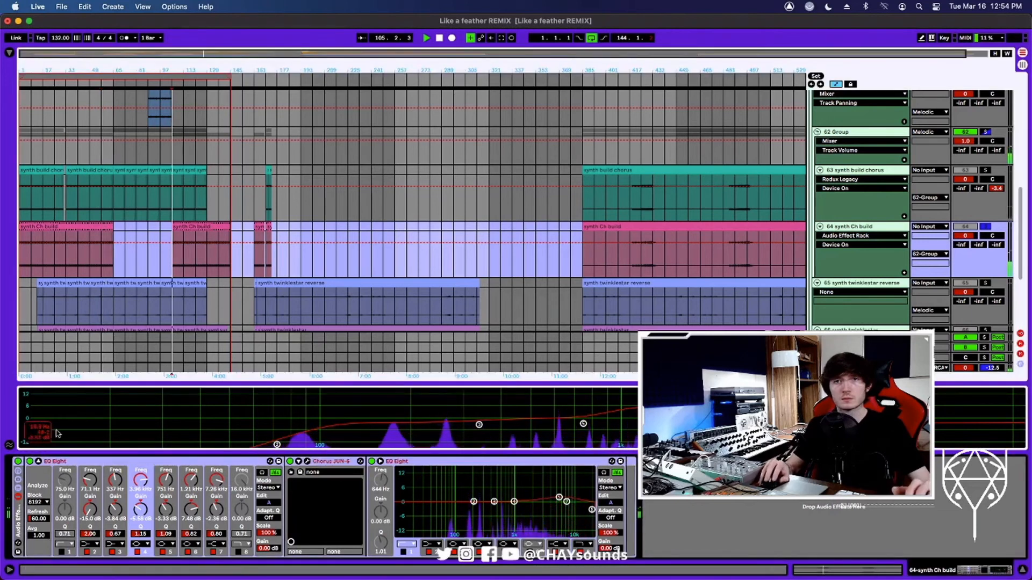
{"action": "left_click", "coordinate": [173, 267]}
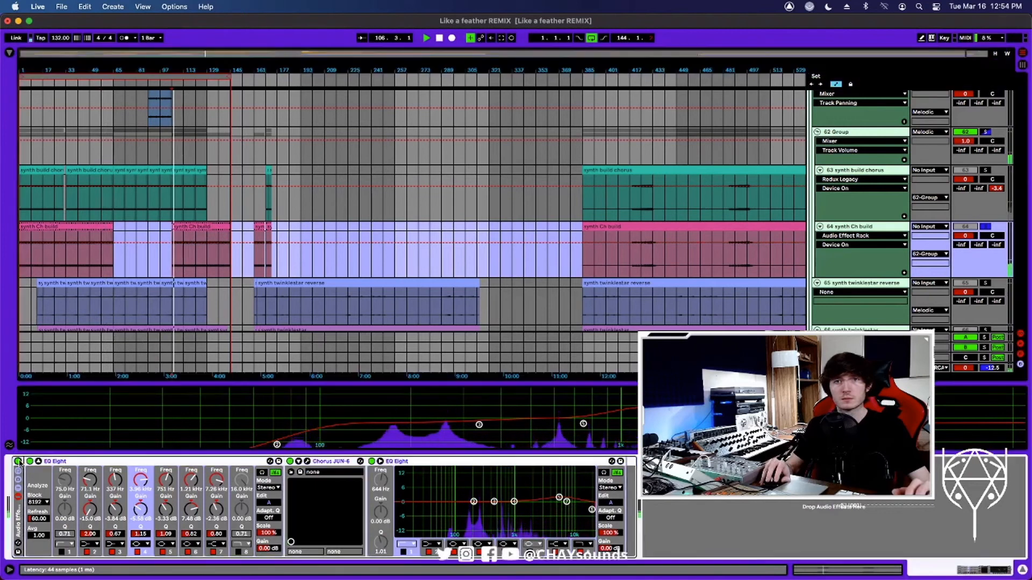
{"action": "left_click", "coordinate": [18, 461]}
{"action": "left_click", "coordinate": [17, 461]}
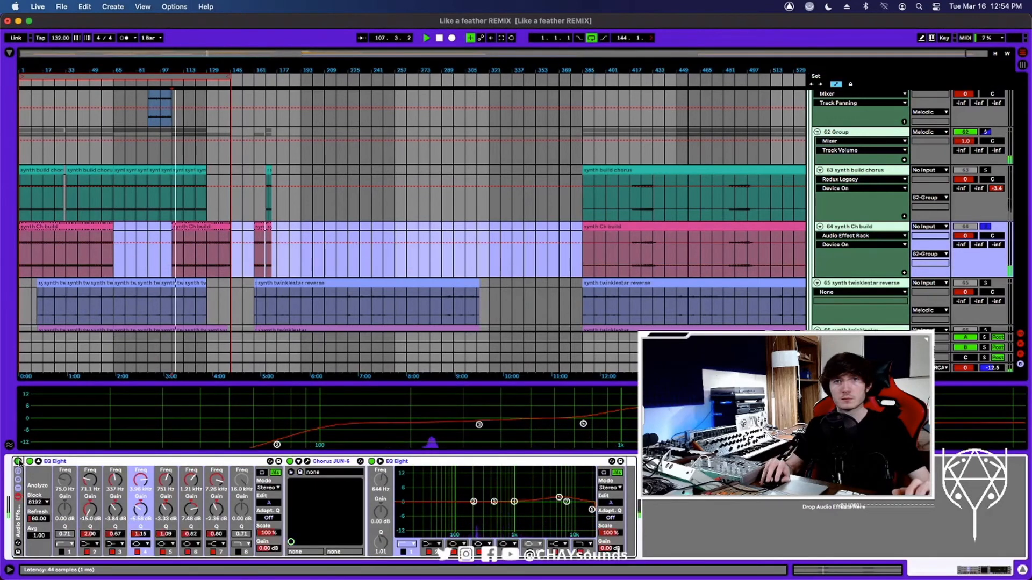
{"action": "left_click", "coordinate": [18, 461]}
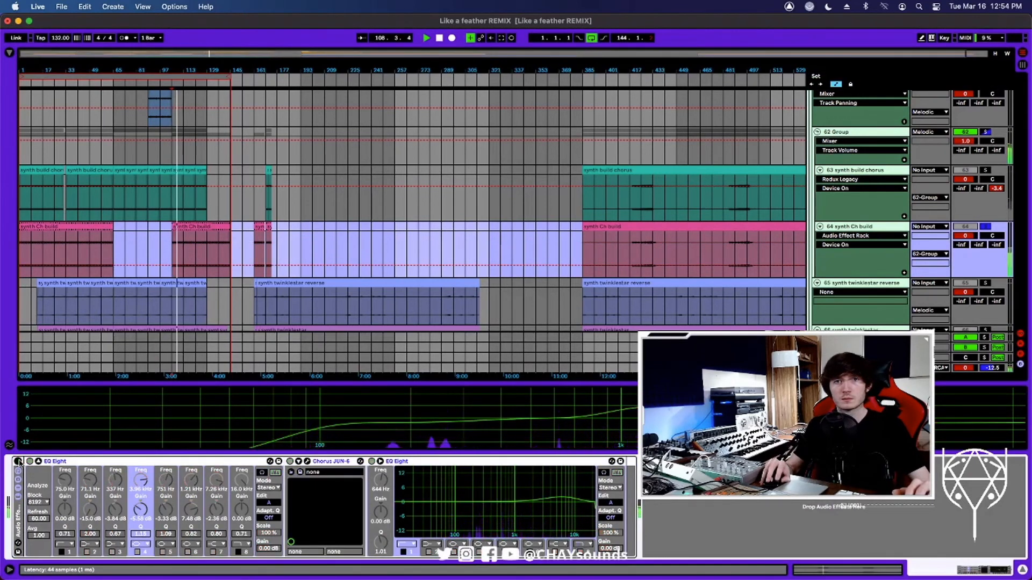
{"action": "left_click", "coordinate": [18, 461]}
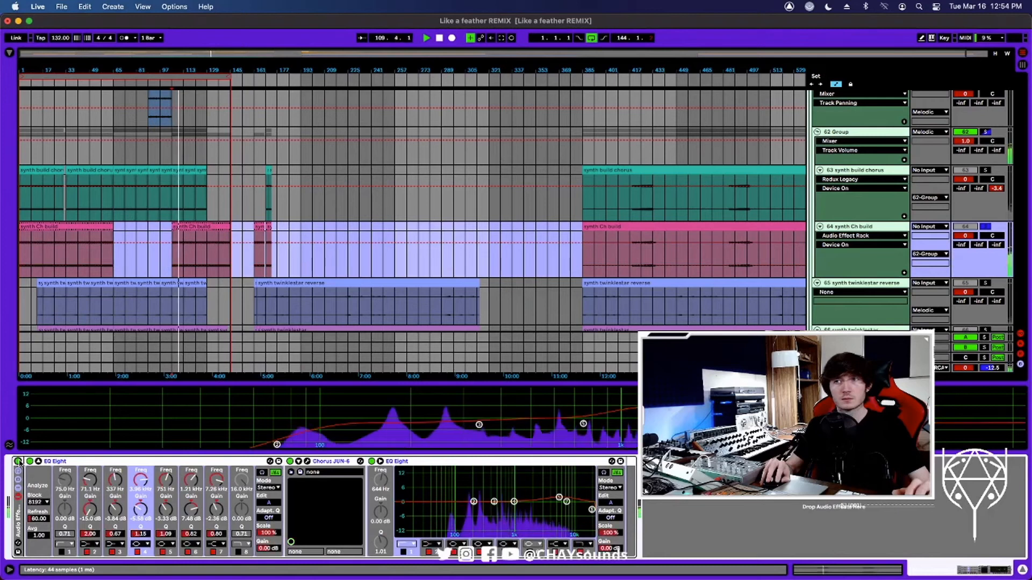
{"action": "key", "text": "space"}
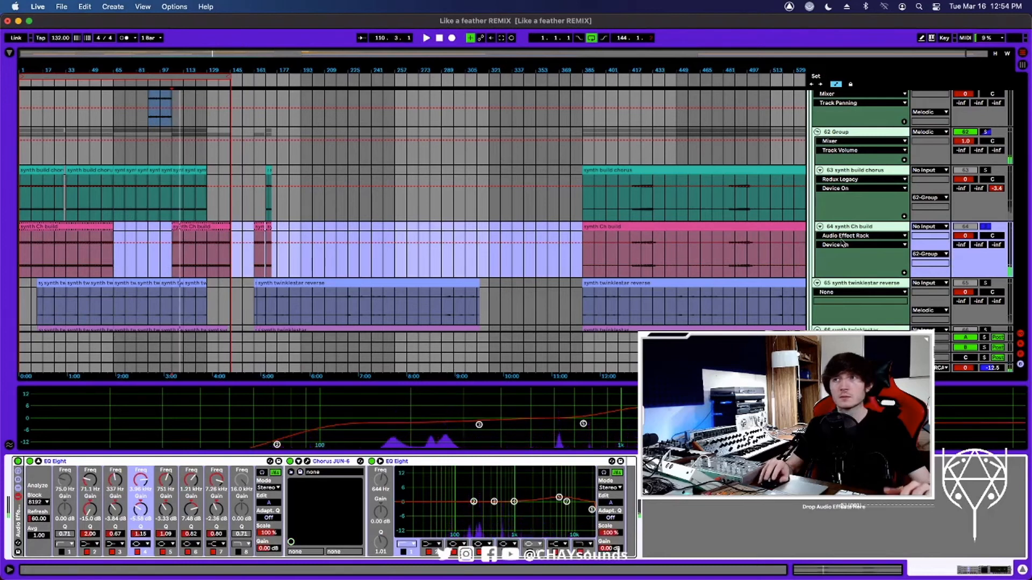
Unsolo the synth Ch build track and its group, and play the full arrangement from bar 97.
{"action": "left_click", "coordinate": [986, 226]}
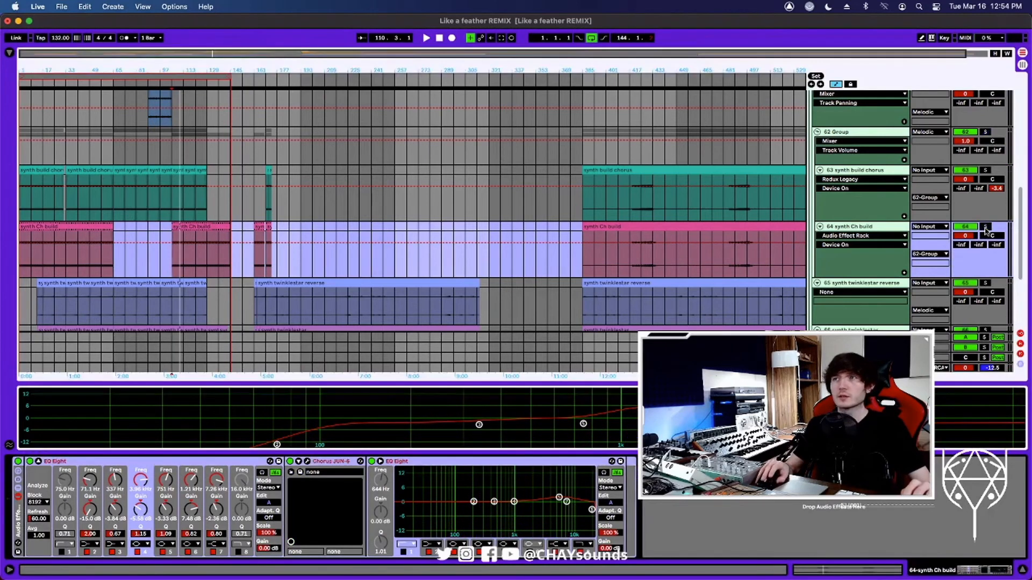
{"action": "left_click", "coordinate": [170, 84]}
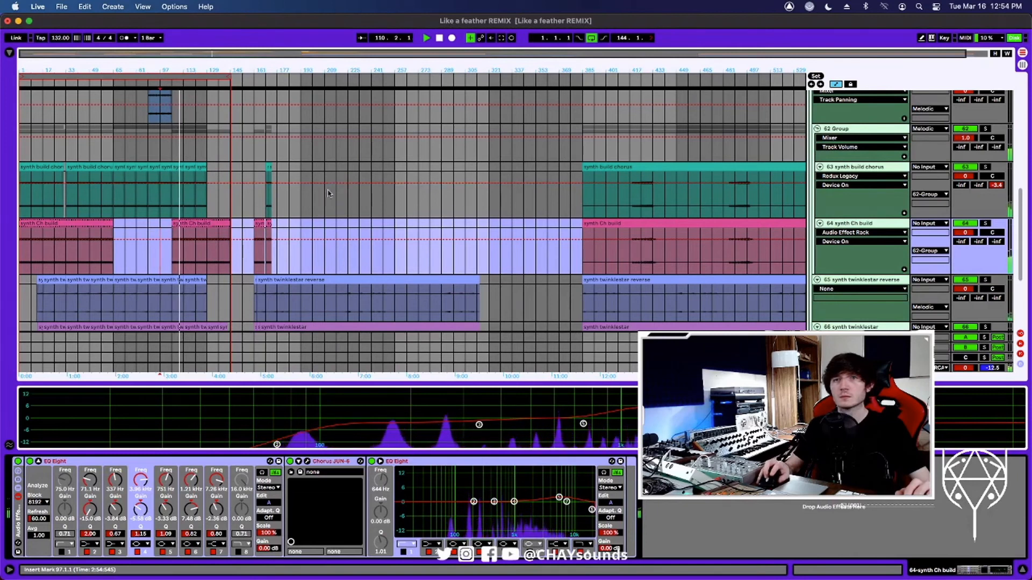
Bypass and re-enable the synth Ch build track's Audio Effect Rack during full playback to compare the sound, and check 62 Group for effects.
{"action": "left_click", "coordinate": [18, 461]}
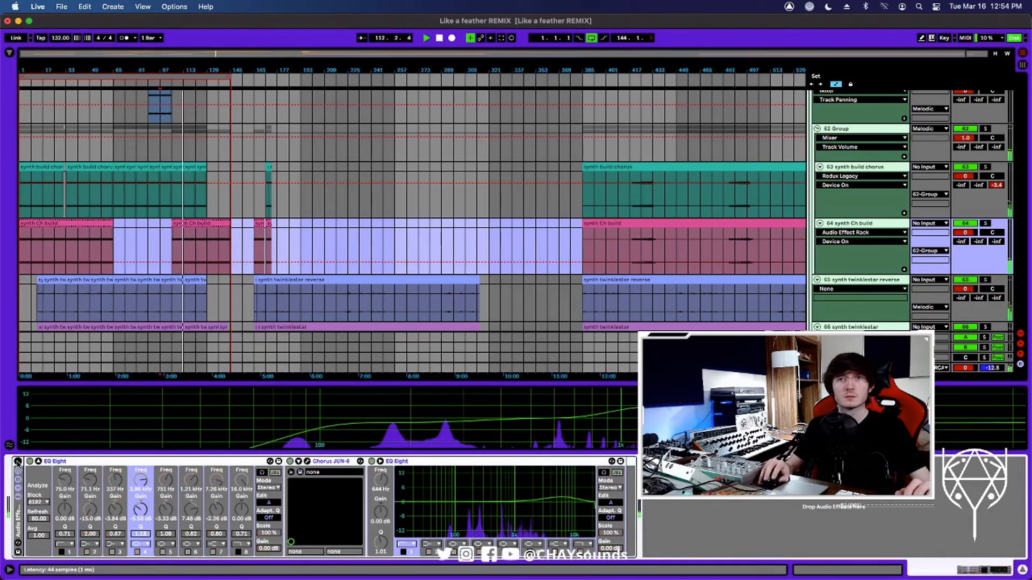
{"action": "left_click", "coordinate": [18, 461]}
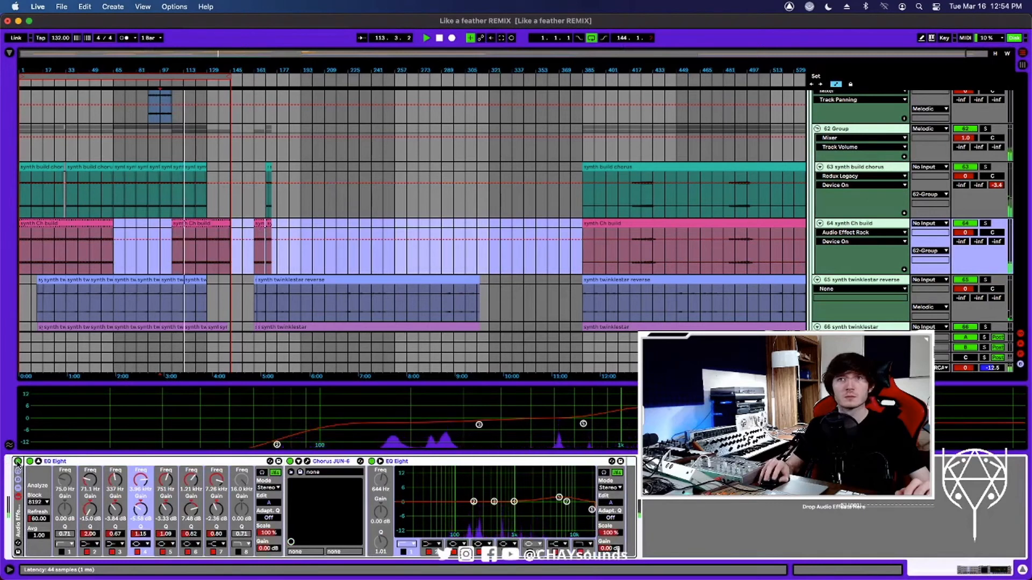
{"action": "left_click", "coordinate": [18, 461]}
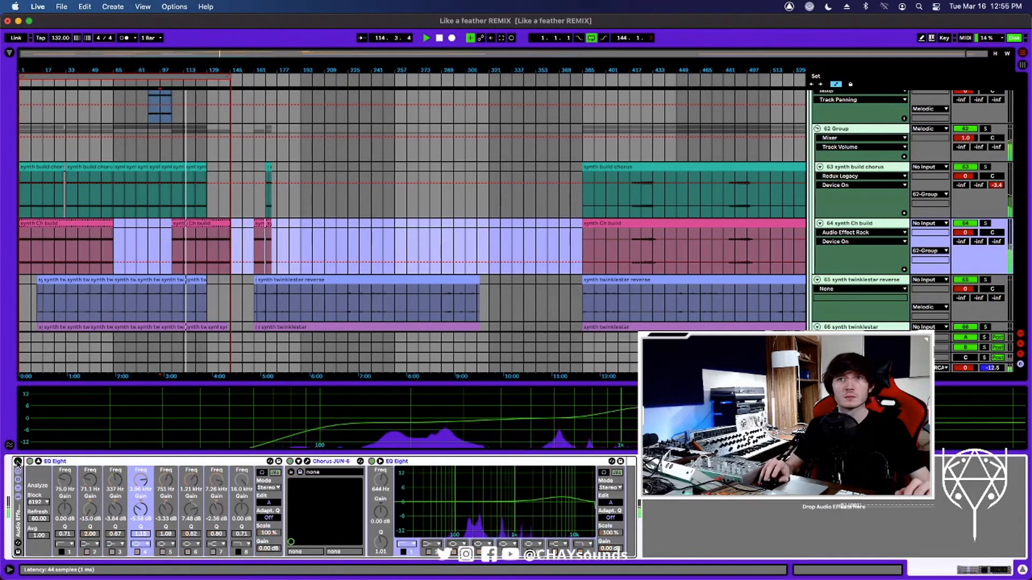
{"action": "left_click", "coordinate": [18, 461]}
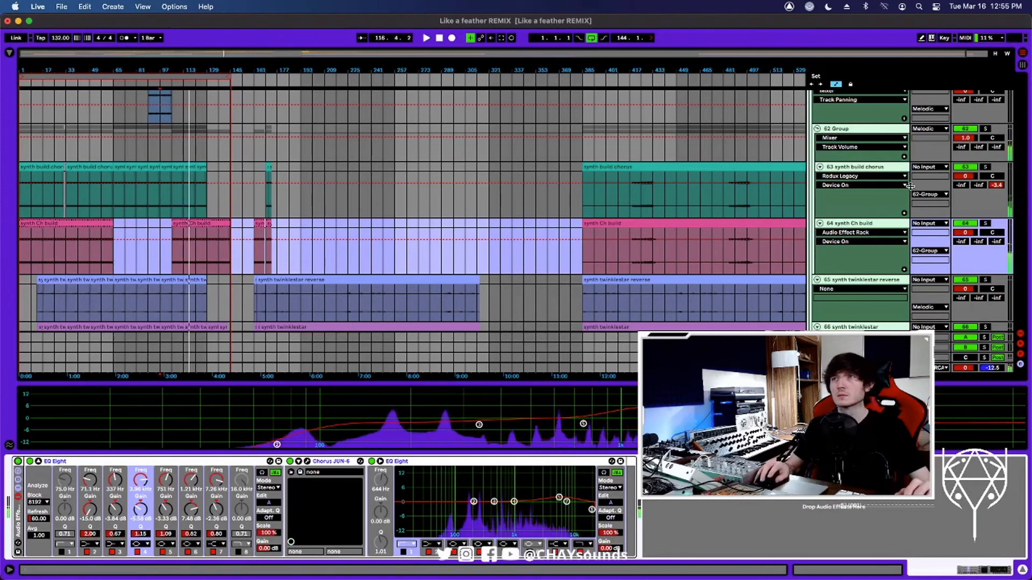
{"action": "scroll", "coordinate": [846, 153], "scroll_direction": "up", "scroll_amount": 1}
{"action": "left_click", "coordinate": [846, 153]}
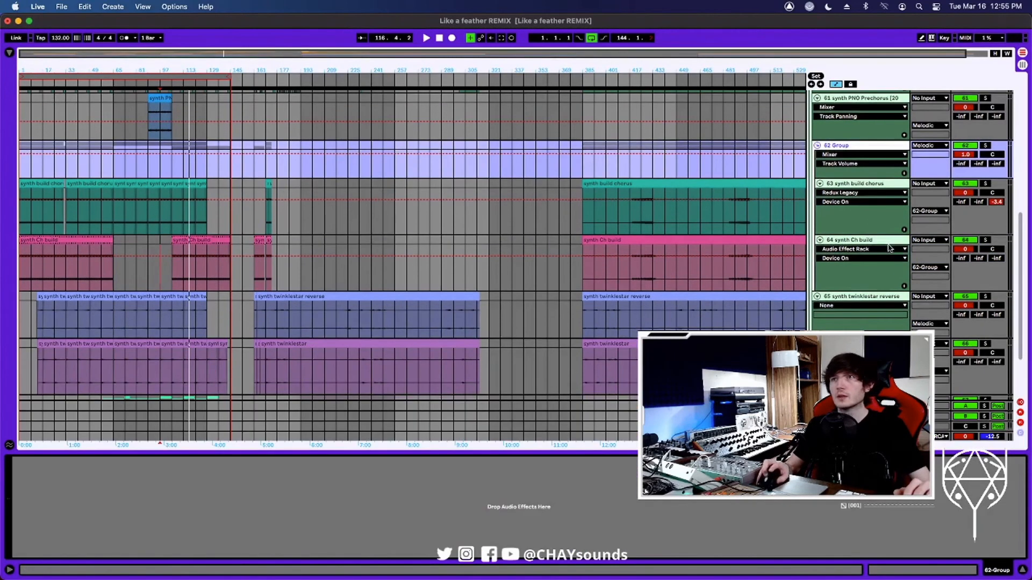
Play from bar 59 while toggling 67 Group's solo to compare it alone and in the full mix.
{"action": "scroll", "coordinate": [957, 251], "scroll_direction": "down", "scroll_amount": 2}
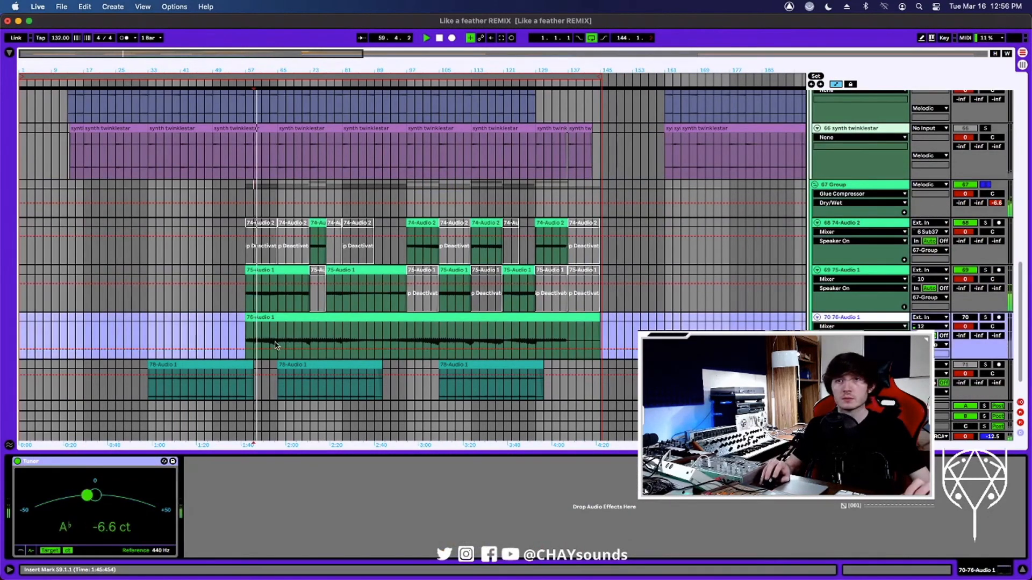
{"action": "left_click", "coordinate": [987, 271]}
{"action": "left_click", "coordinate": [987, 270]}
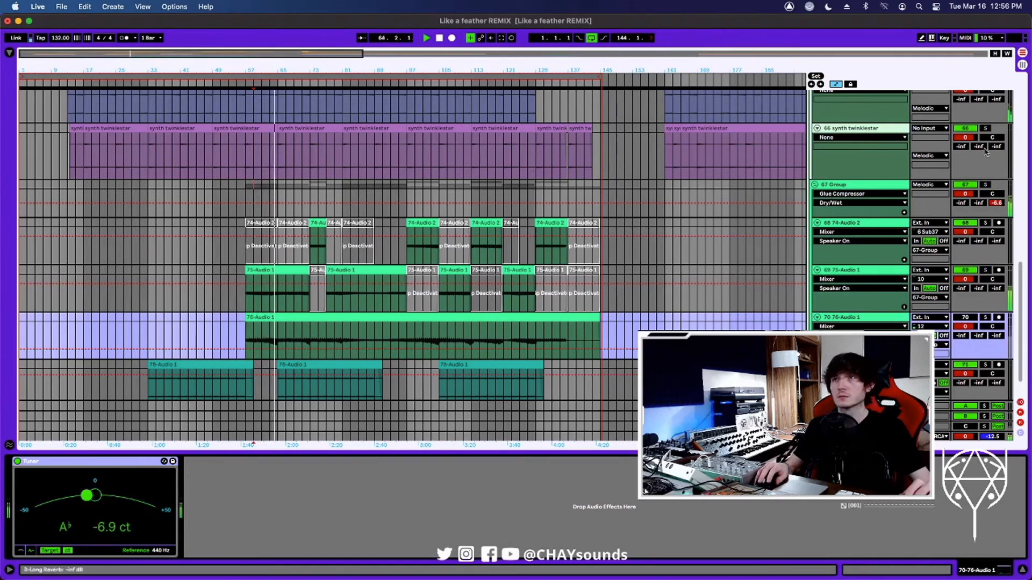
{"action": "left_click", "coordinate": [987, 185]}
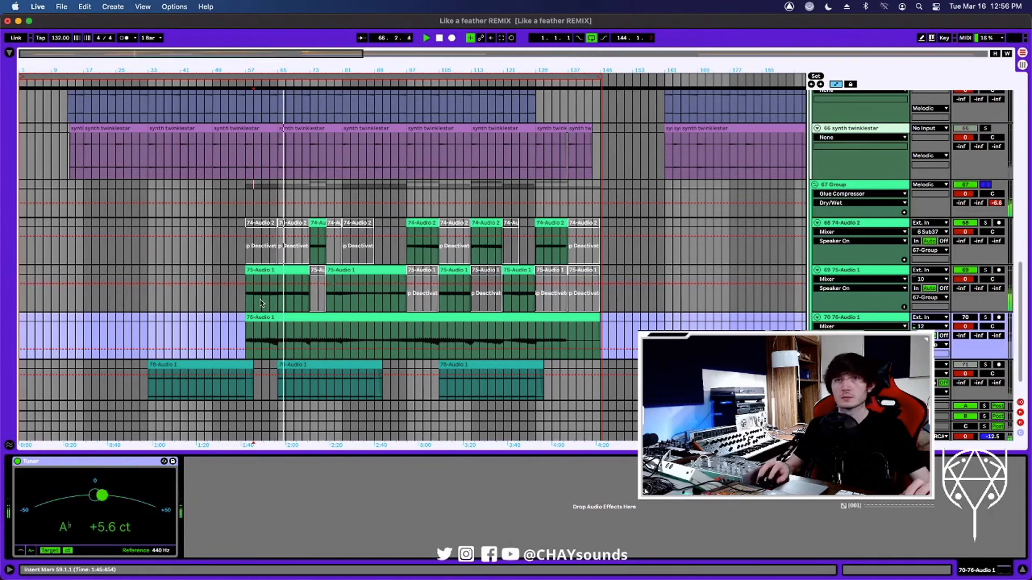
Solo the 69 75-Audio 1 track and play it from bar 63.
{"action": "left_click", "coordinate": [280, 303]}
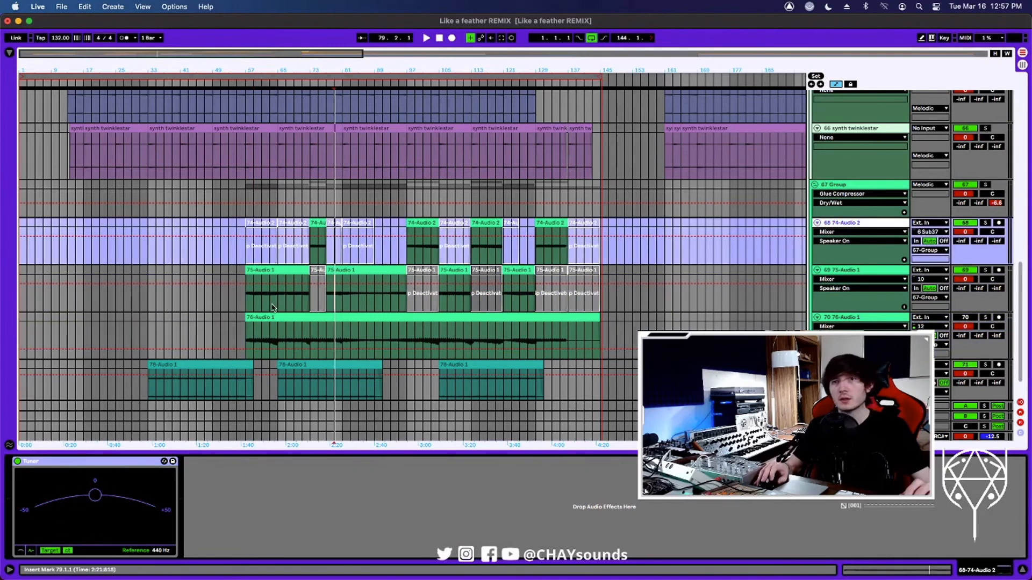
{"action": "left_click", "coordinate": [270, 300]}
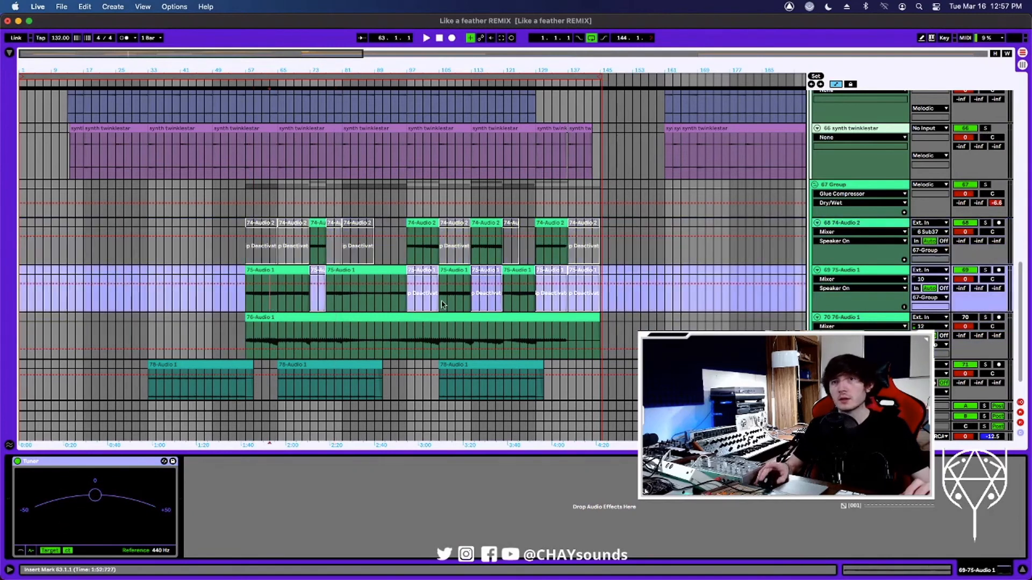
{"action": "left_click", "coordinate": [985, 270]}
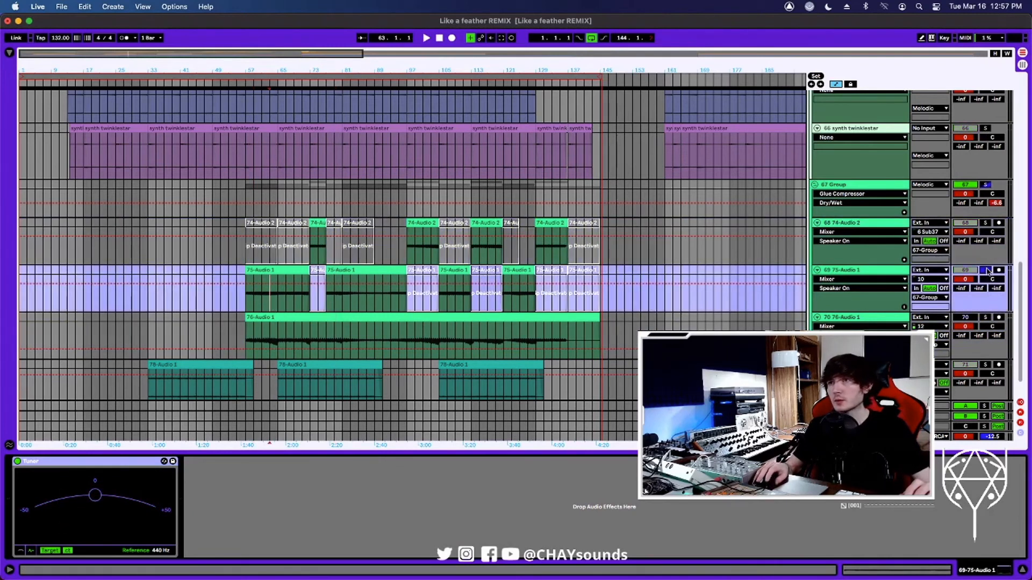
{"action": "key", "text": "space"}
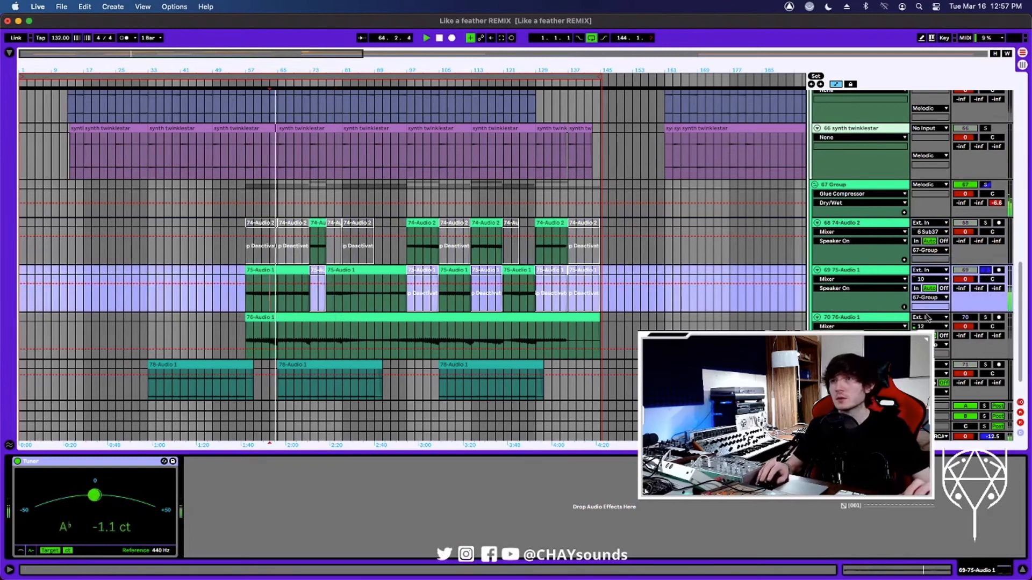
Stop playback and fold the 70 76-Audio 1 track.
{"action": "left_click", "coordinate": [875, 322]}
{"action": "key", "text": "space"}
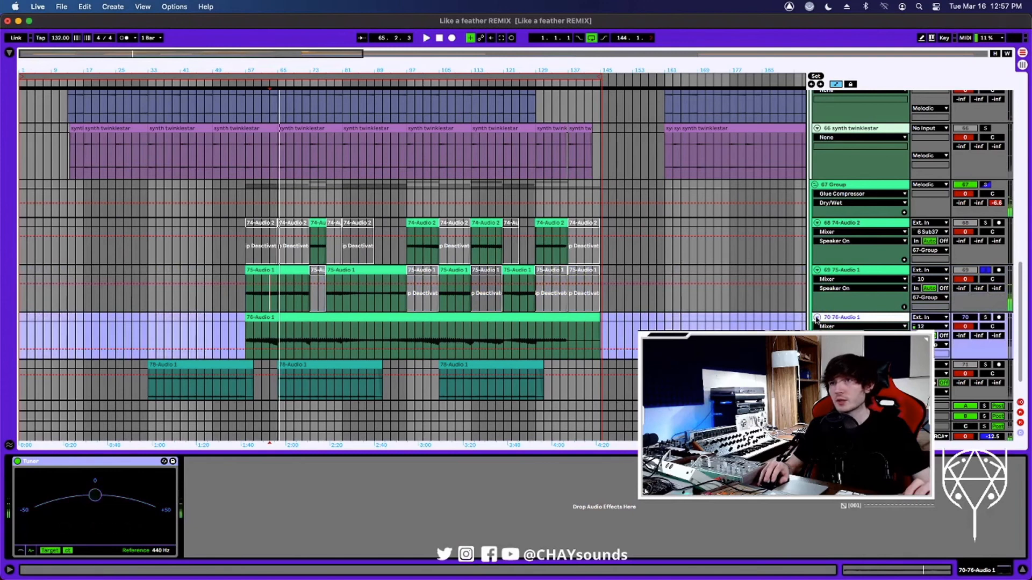
{"action": "left_click", "coordinate": [817, 318]}
Solo the 68 74-Audio 2 track and play its clip from bar 75.
{"action": "scroll", "coordinate": [864, 317], "scroll_direction": "up", "scroll_amount": 3}
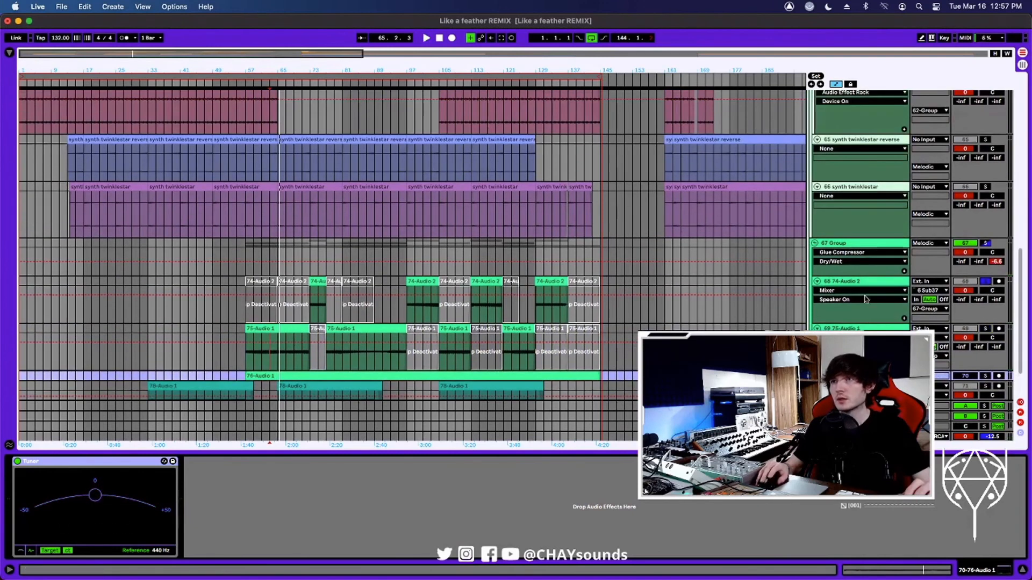
{"action": "left_click", "coordinate": [319, 316]}
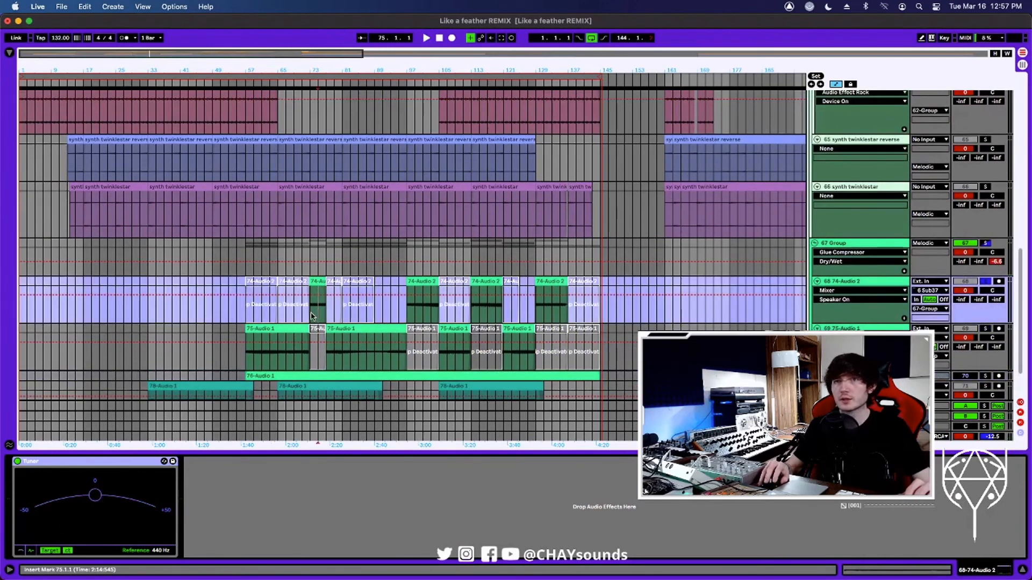
{"action": "key", "text": "space"}
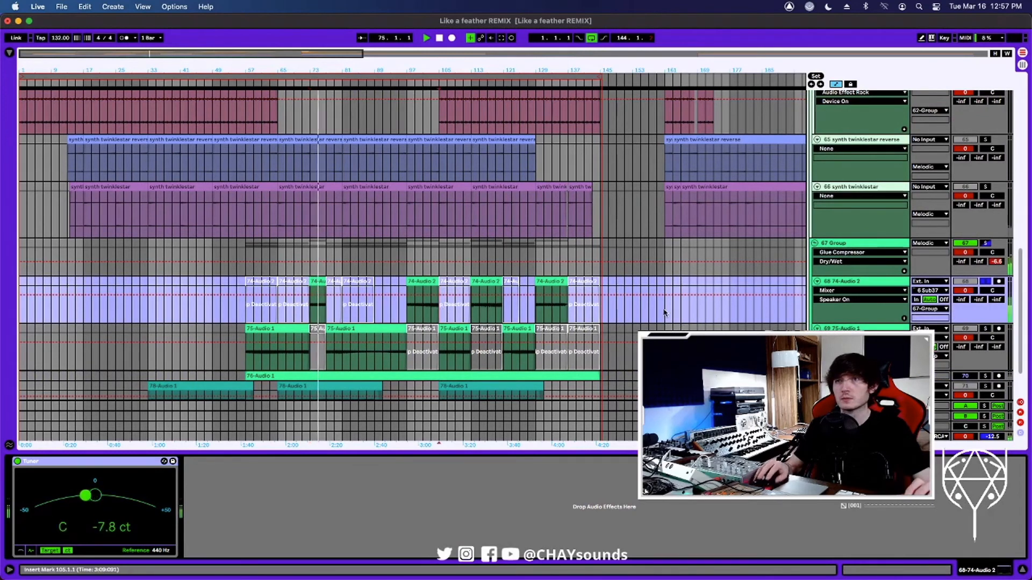
Play the 69 75-Audio 1 track soloed from bar 105 and mark its clip at bar 107.
{"action": "key", "text": "space"}
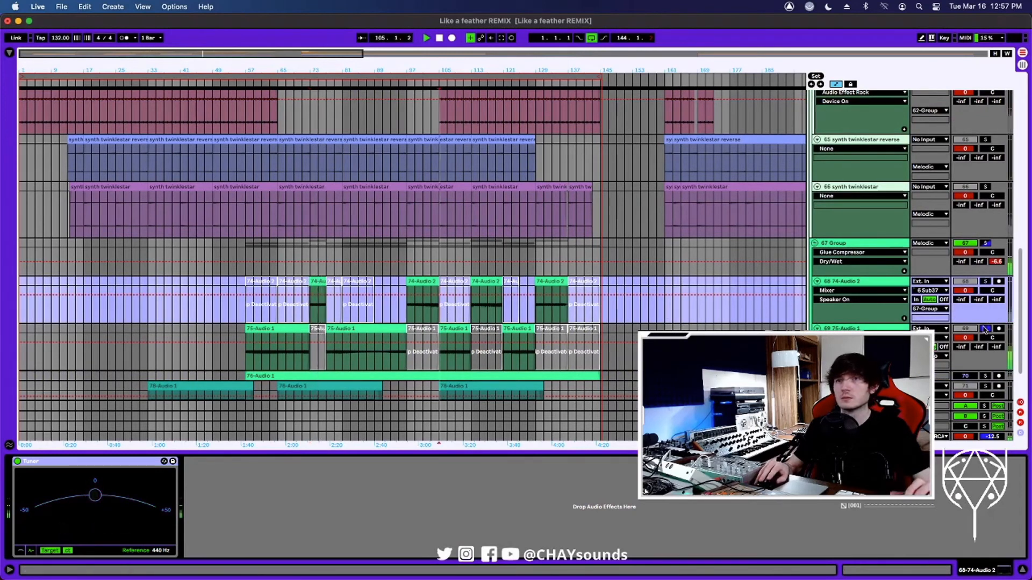
{"action": "key", "text": "space"}
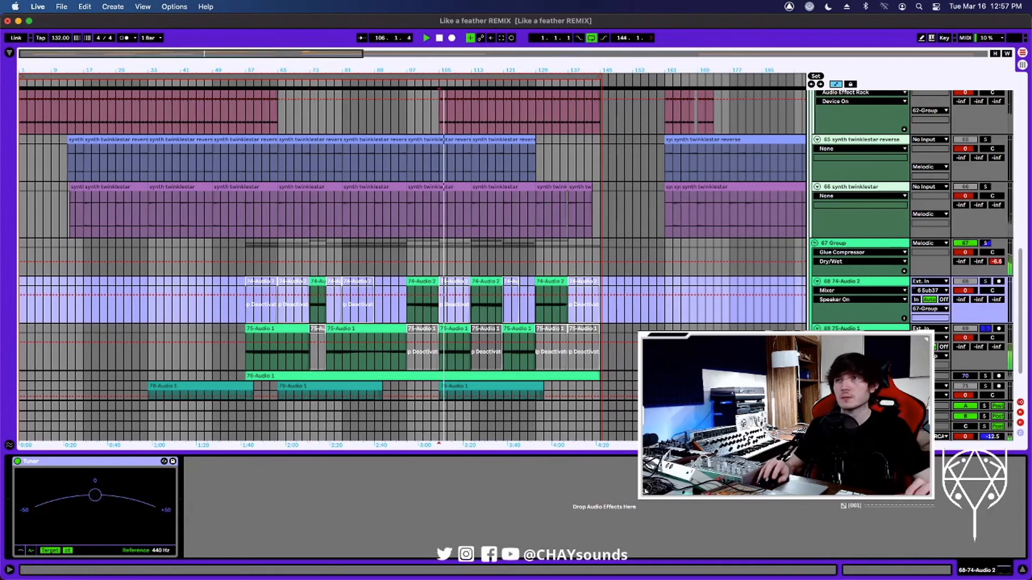
{"action": "scroll", "coordinate": [672, 282], "scroll_direction": "down", "scroll_amount": 2}
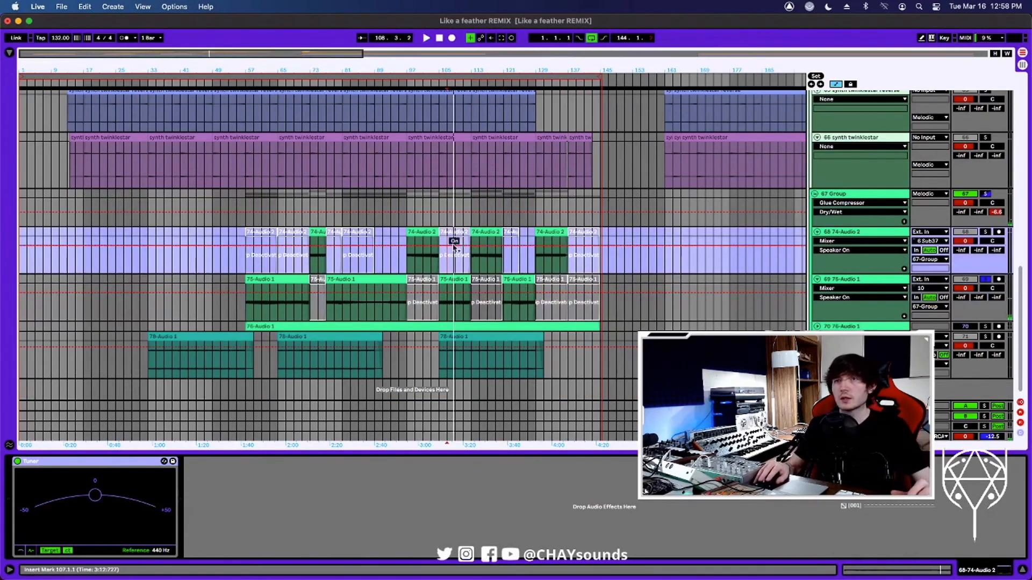
{"action": "left_click", "coordinate": [451, 307]}
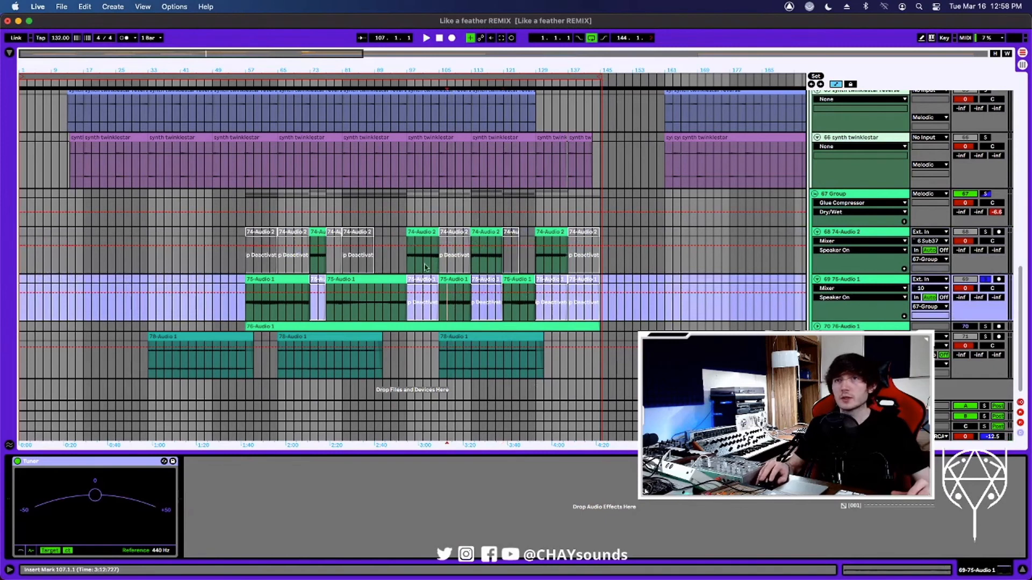
Examine 67 Group's effects chain, including the Chorus JUN-6 plug-in interface and the sidechained Glue Compressor.
{"action": "left_click", "coordinate": [427, 200]}
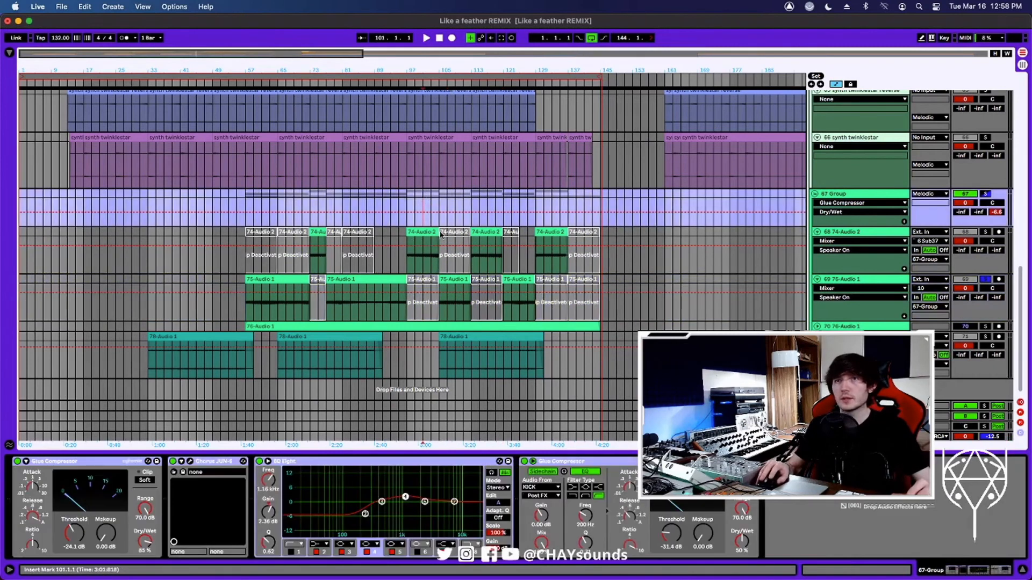
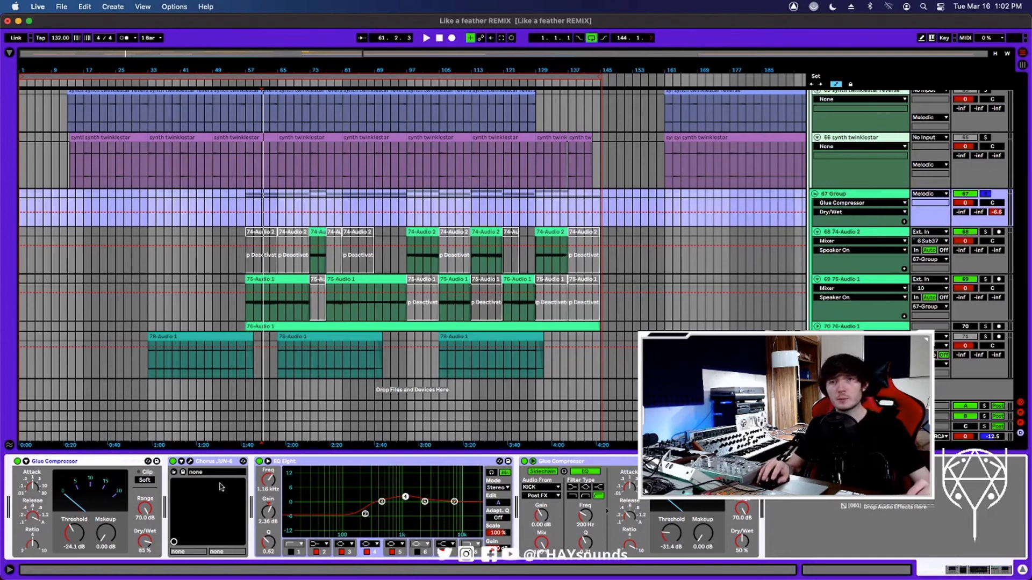
{"action": "left_click", "coordinate": [190, 461]}
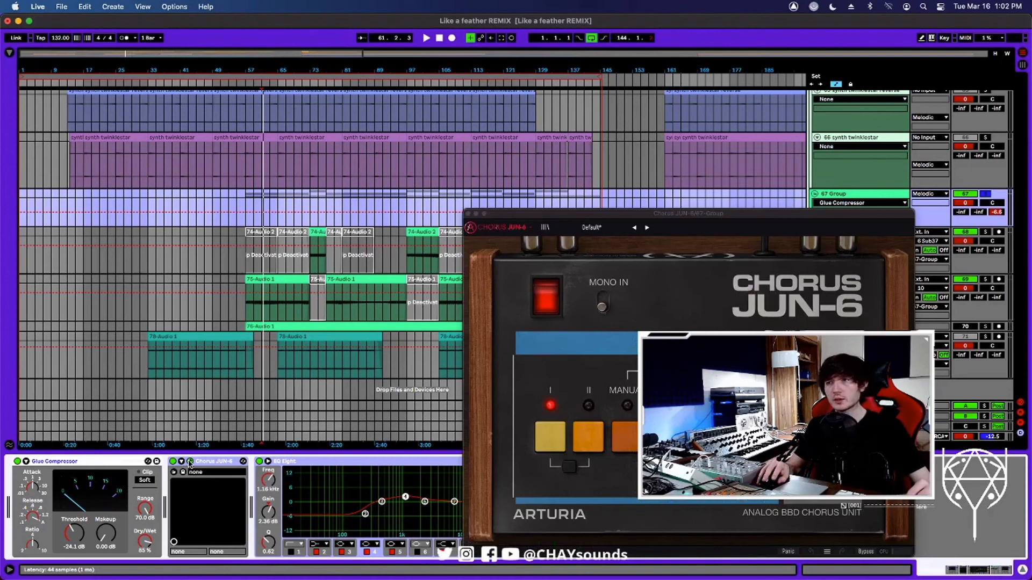
{"action": "left_click", "coordinate": [189, 462]}
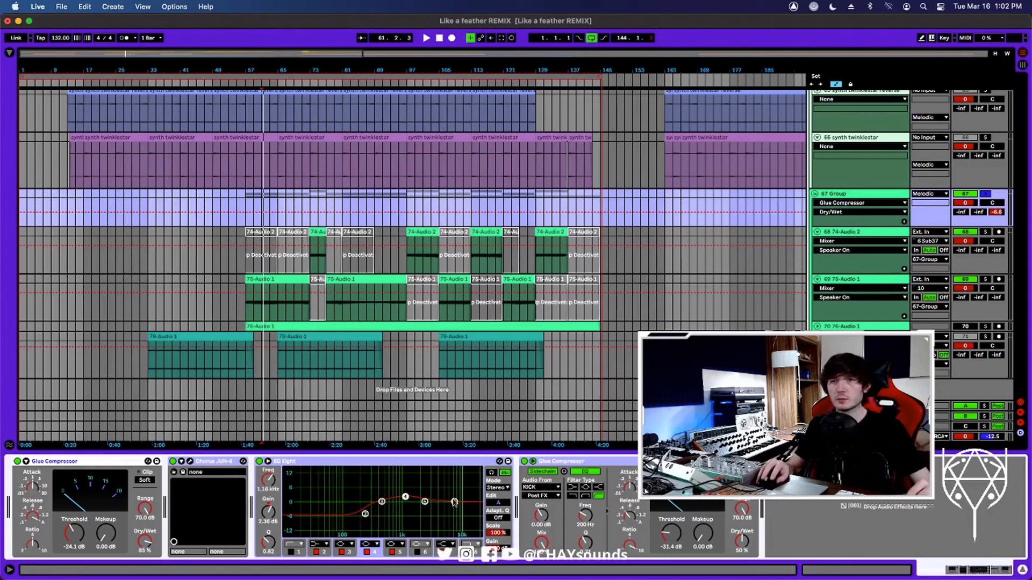
{"action": "left_click", "coordinate": [553, 465]}
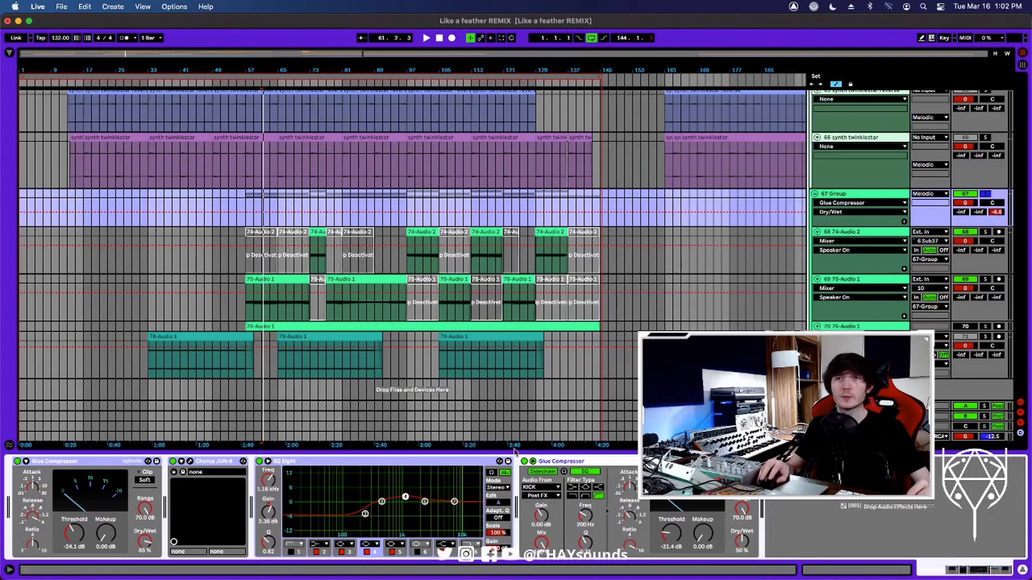
Play the soloed 67 Group from bar 71 and again from bar 69.
{"action": "left_click", "coordinate": [301, 203]}
{"action": "key", "text": "space"}
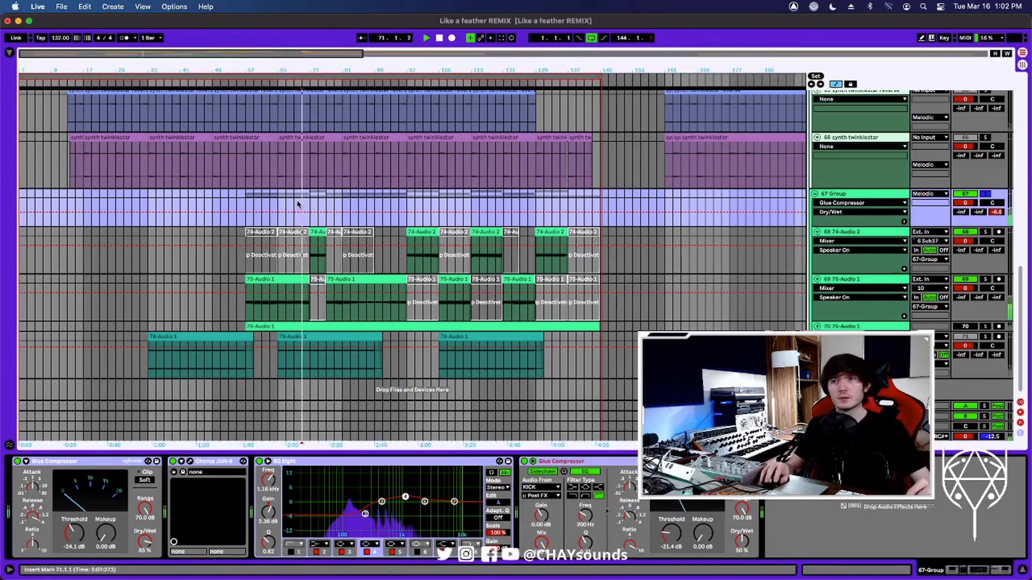
{"action": "left_click", "coordinate": [295, 203]}
{"action": "key", "text": "space"}
{"action": "key", "text": "space"}
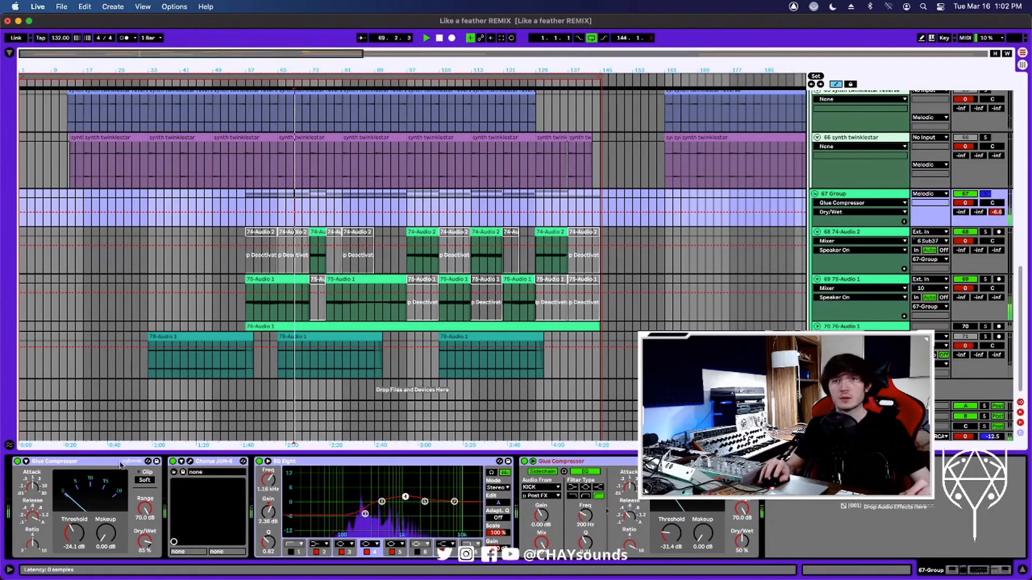
Group all of 67 Group's effects into an Audio Effect Rack.
{"action": "left_click", "coordinate": [396, 471]}
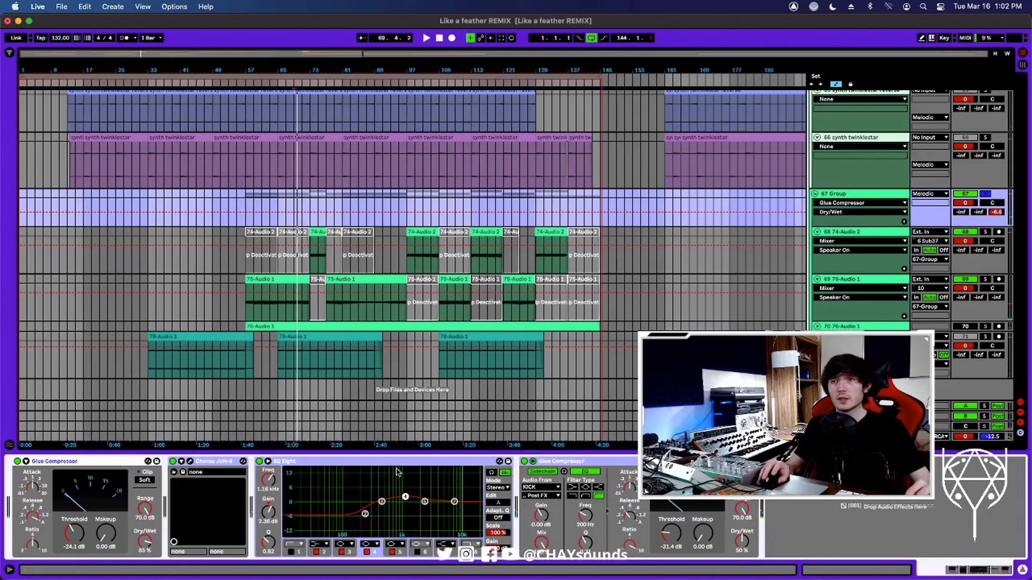
{"action": "key", "text": "super+a"}
{"action": "key", "text": "super+g"}
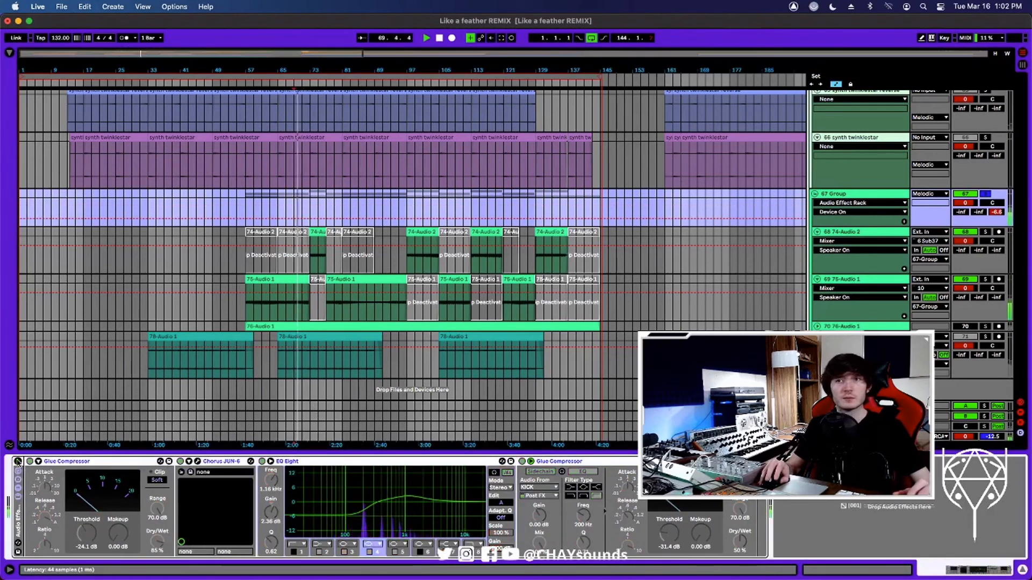
Bypass and re-enable 67 Group's Audio Effect Rack while playing the group soloed from bar 69.
{"action": "left_click", "coordinate": [17, 461]}
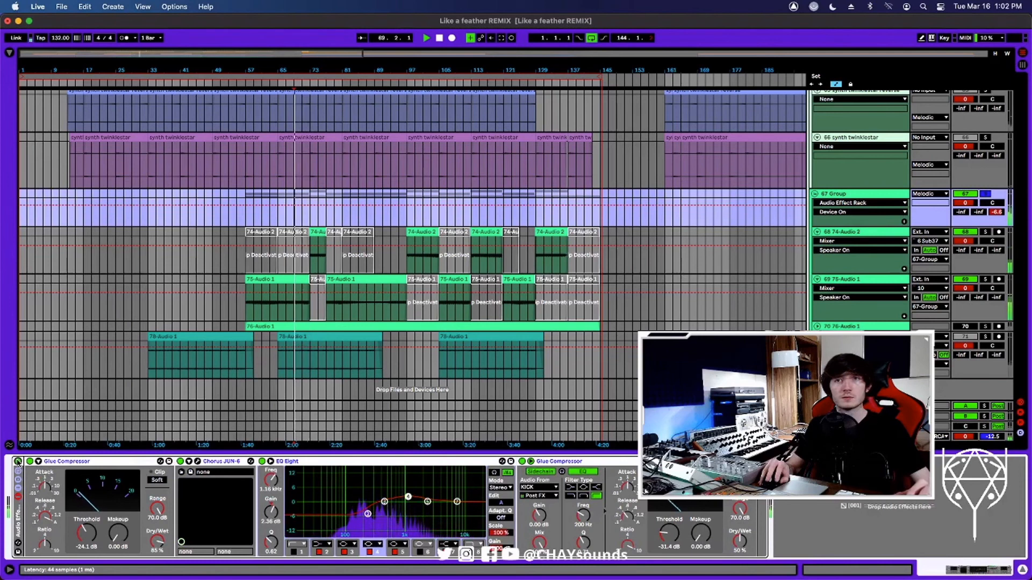
{"action": "left_click", "coordinate": [17, 461]}
{"action": "left_click", "coordinate": [18, 461]}
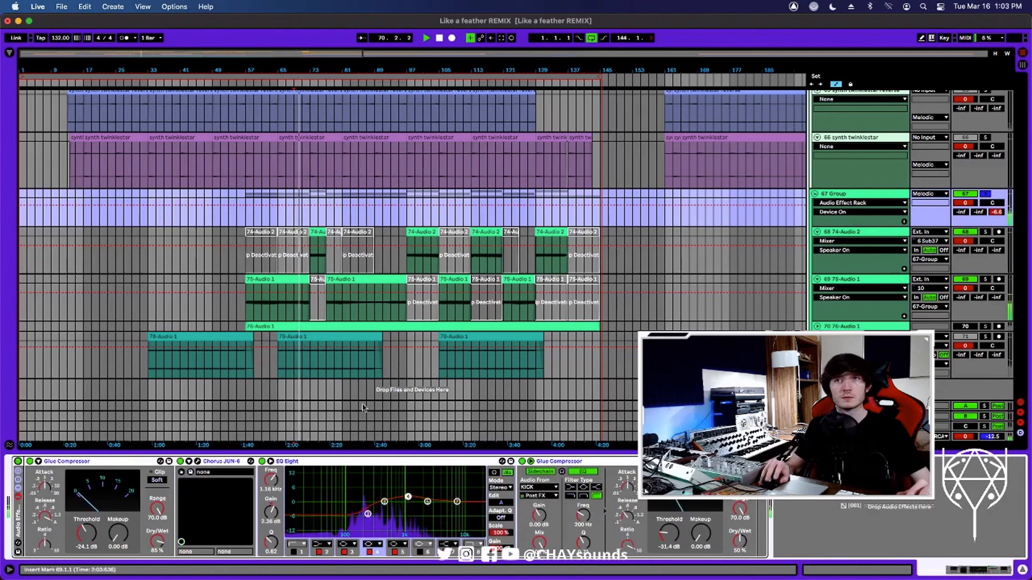
Unsolo 67 Group and play the full mix from bar 69 while bypassing and re-enabling its Audio Effect Rack.
{"action": "left_click", "coordinate": [985, 195]}
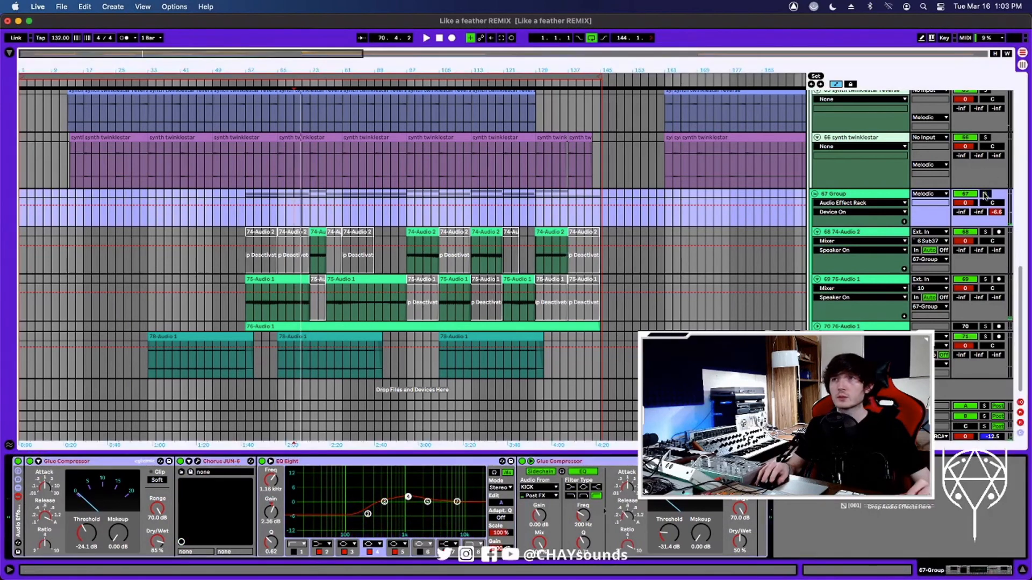
{"action": "key", "text": "space"}
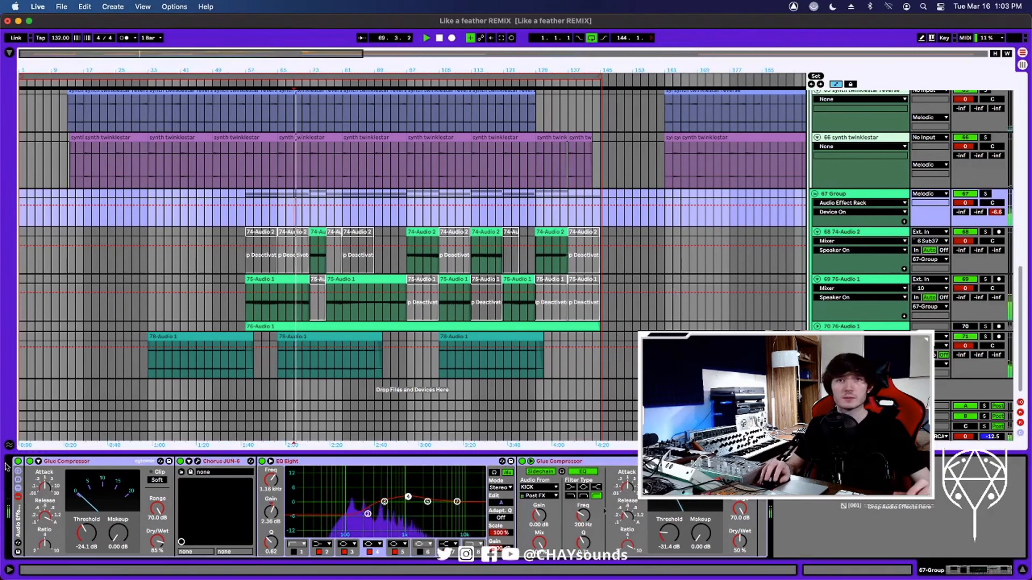
{"action": "left_click", "coordinate": [18, 461]}
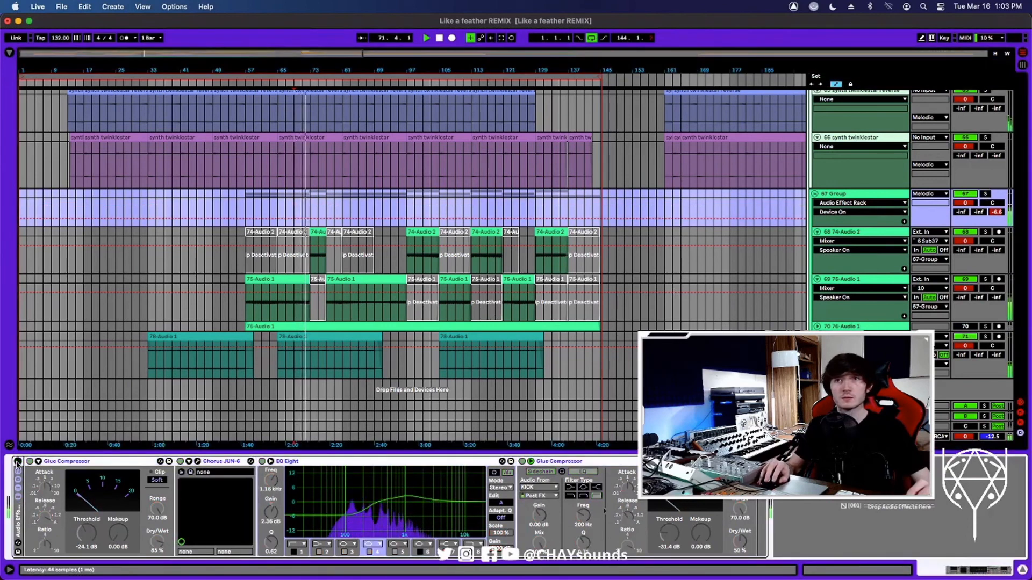
{"action": "left_click", "coordinate": [18, 461]}
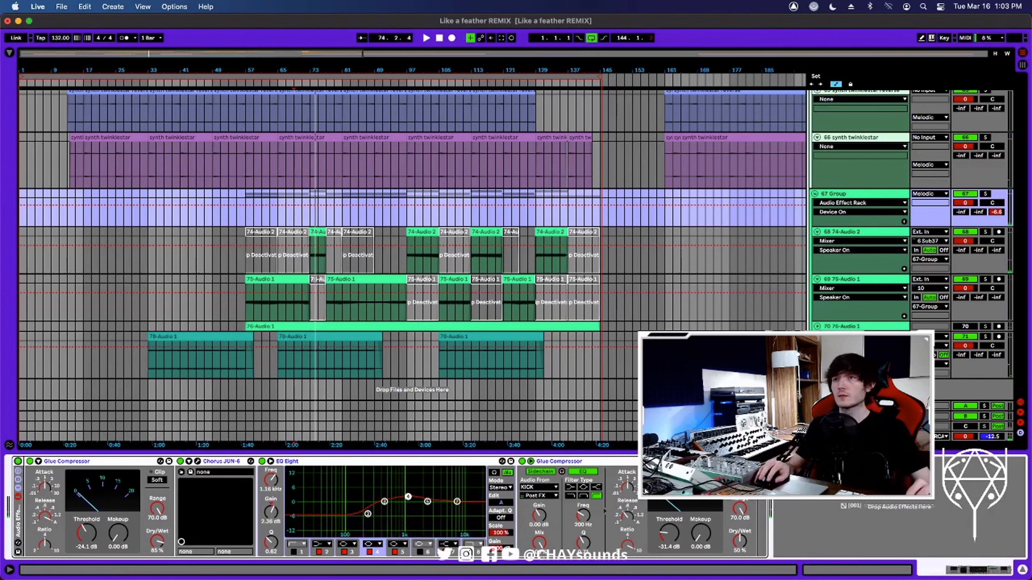
Play the 78-Audio 1 track soloed from bar 65 and examine its EQ Eight curve and second band in the expanded display.
{"action": "left_click", "coordinate": [290, 358]}
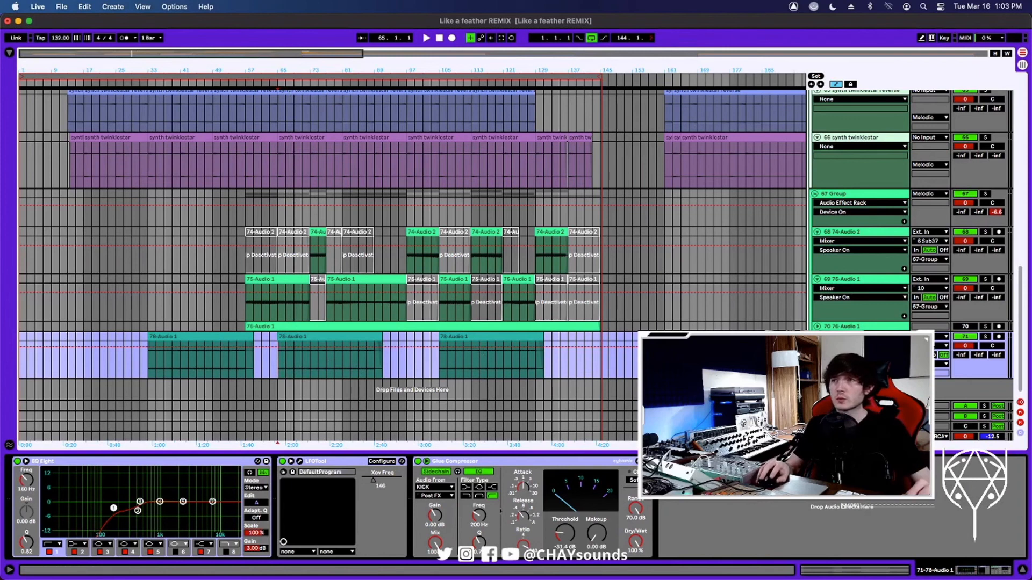
{"action": "left_click", "coordinate": [985, 337]}
{"action": "key", "text": "space"}
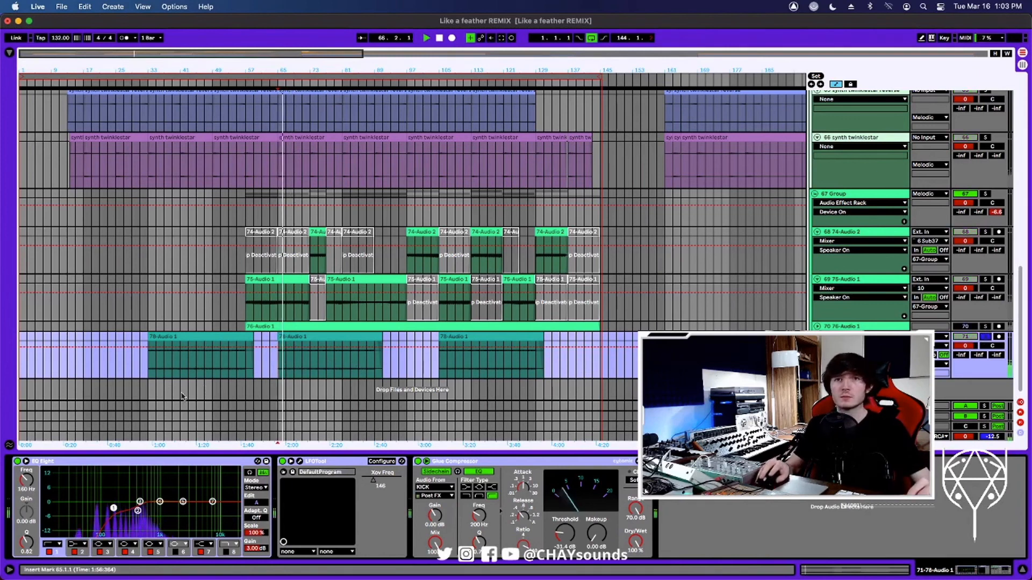
{"action": "left_click", "coordinate": [26, 461]}
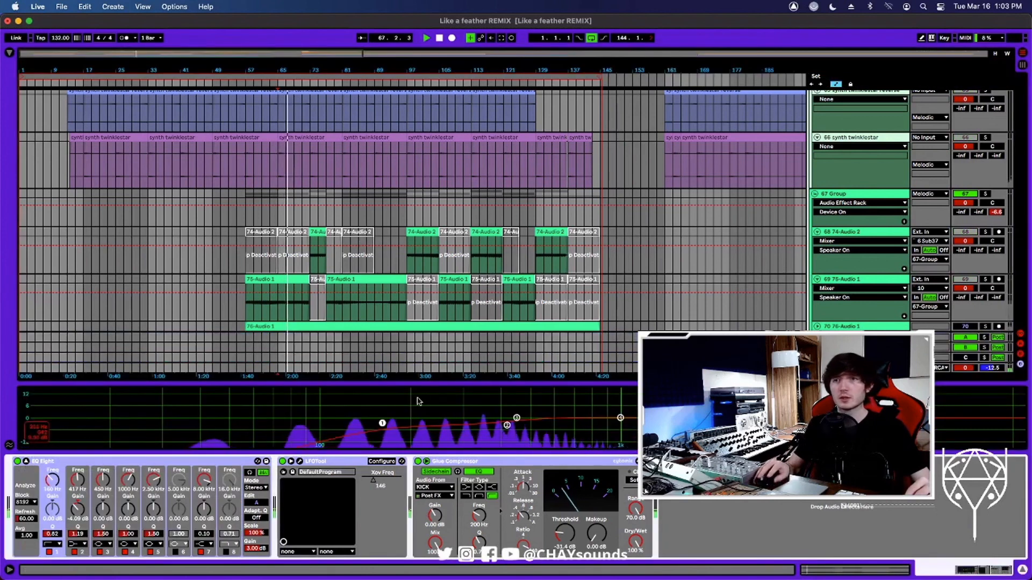
{"action": "left_click", "coordinate": [507, 426]}
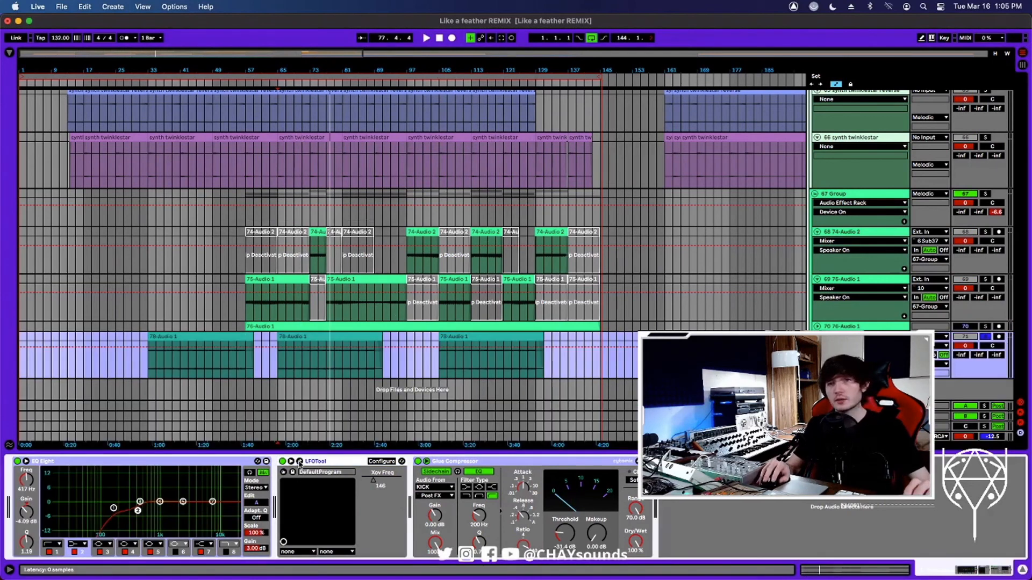
Examine the LFOTool volume curve and the Glue Compressor on the 78-Audio 1 track.
{"action": "left_click", "coordinate": [300, 462]}
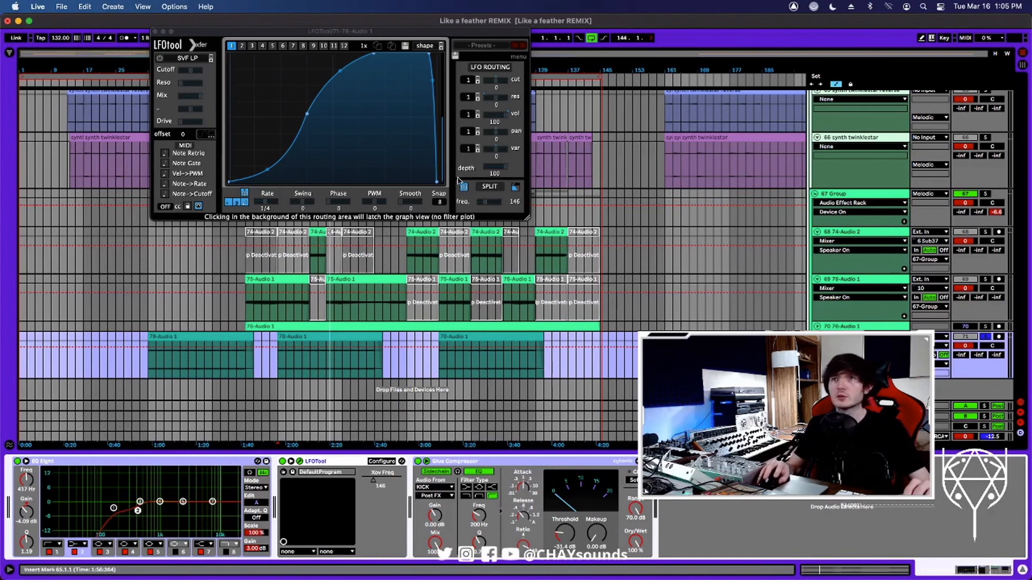
{"action": "left_click", "coordinate": [299, 462]}
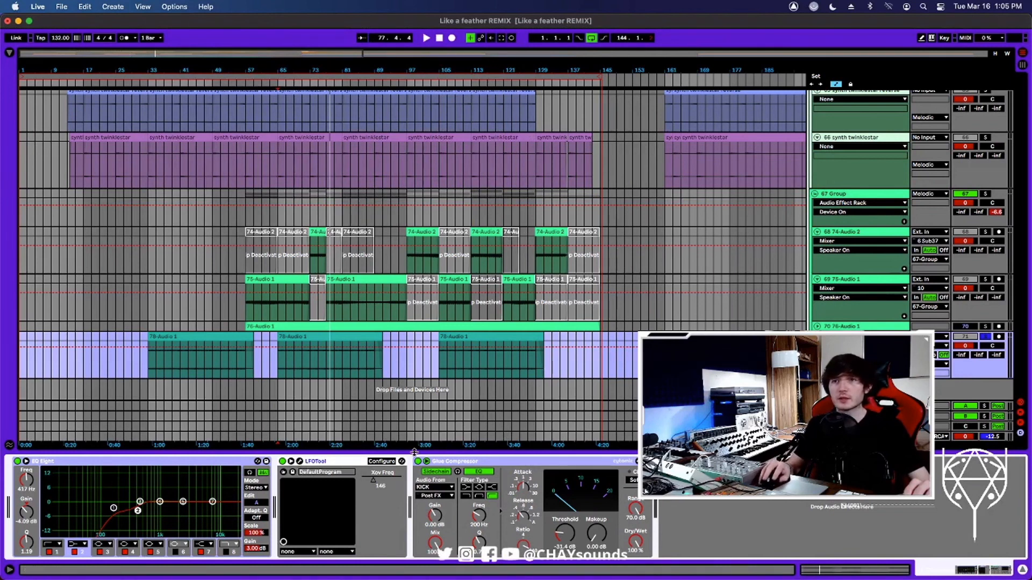
{"action": "left_click", "coordinate": [449, 461]}
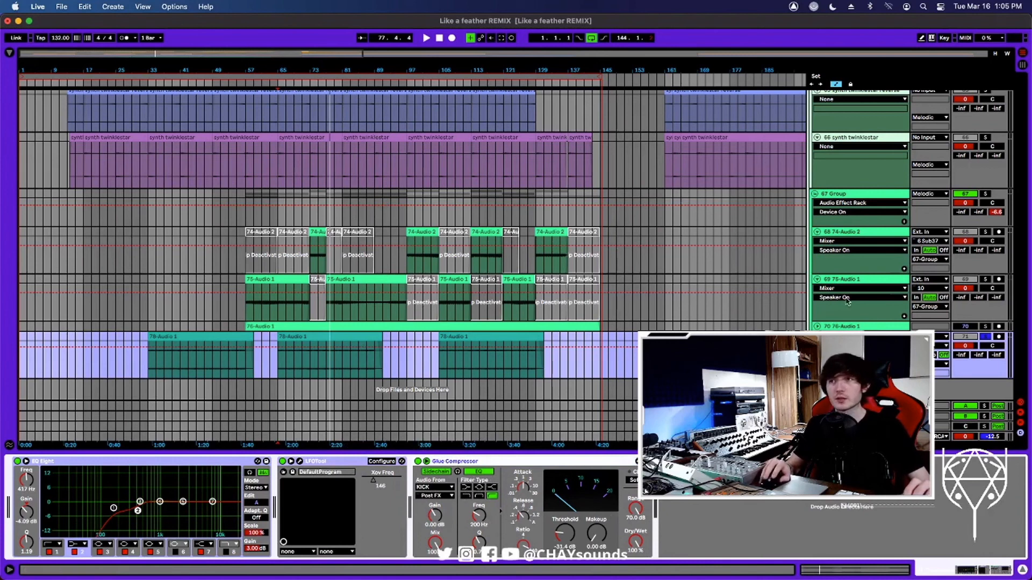
Play the soloed 78-Audio 1 track from bar 65 and group all of its effects into an Audio Effect Rack.
{"action": "key", "text": "space"}
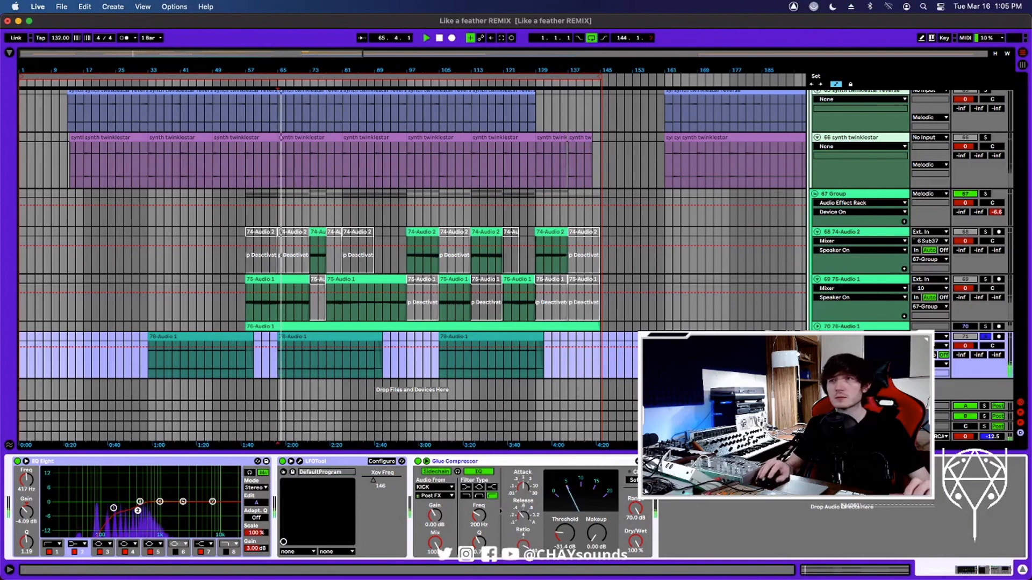
{"action": "left_click", "coordinate": [454, 462]}
{"action": "key", "text": "super+a"}
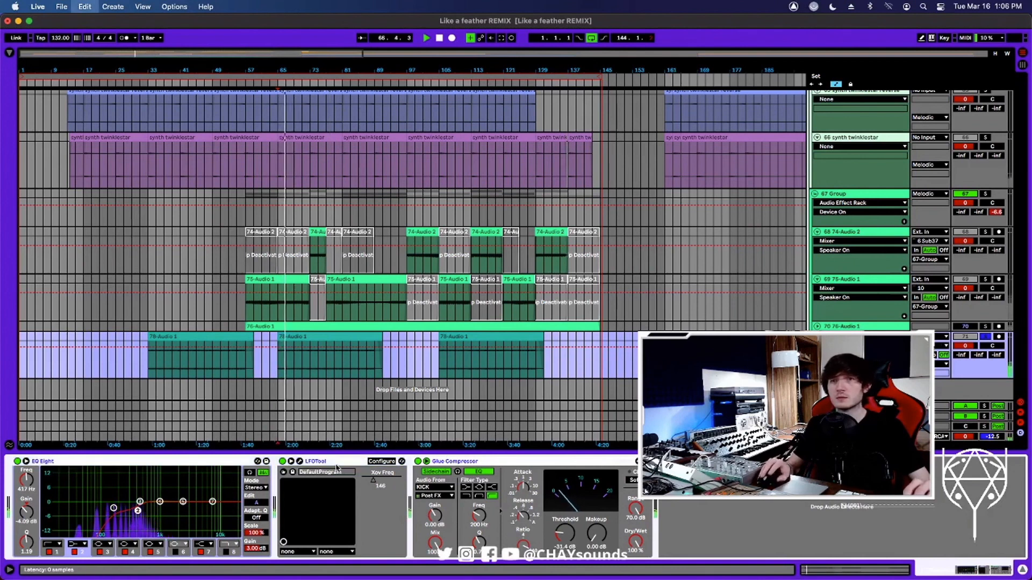
{"action": "key", "text": "super+g"}
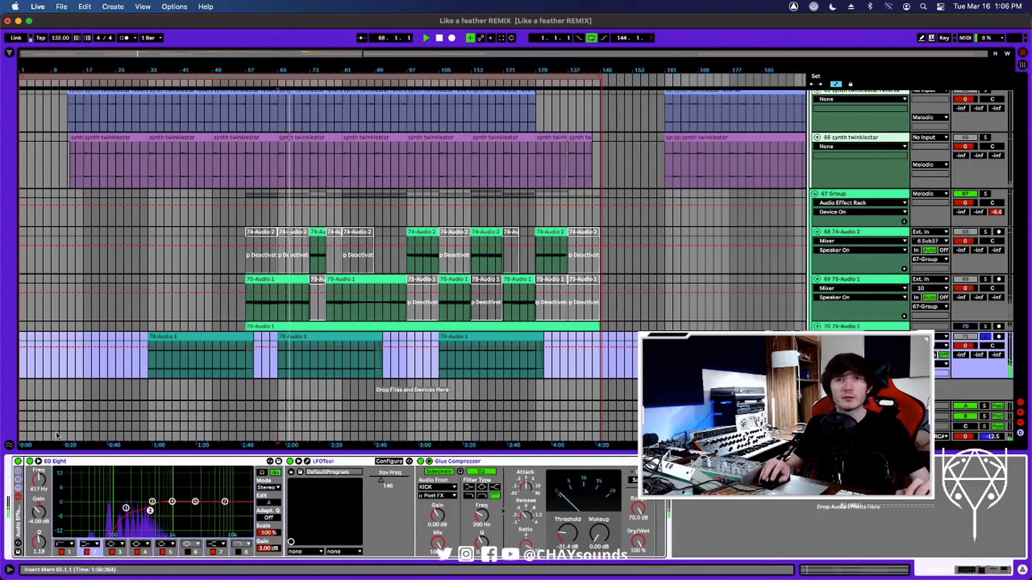
Compare 78-Audio 1 with its Audio Effect Rack bypassed and enabled from bar 65, both soloed and in the full mix.
{"action": "left_click", "coordinate": [17, 461]}
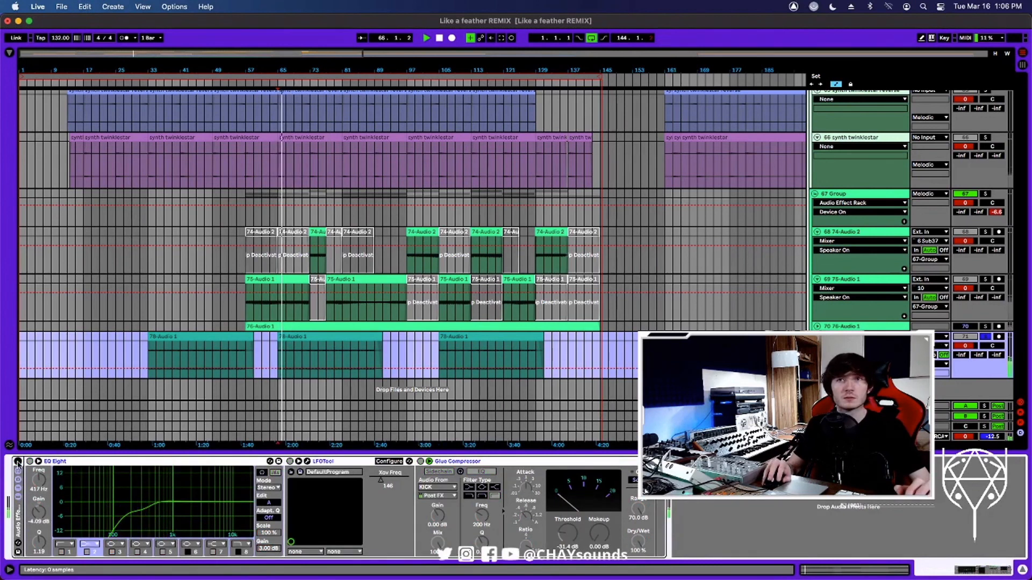
{"action": "left_click", "coordinate": [18, 461]}
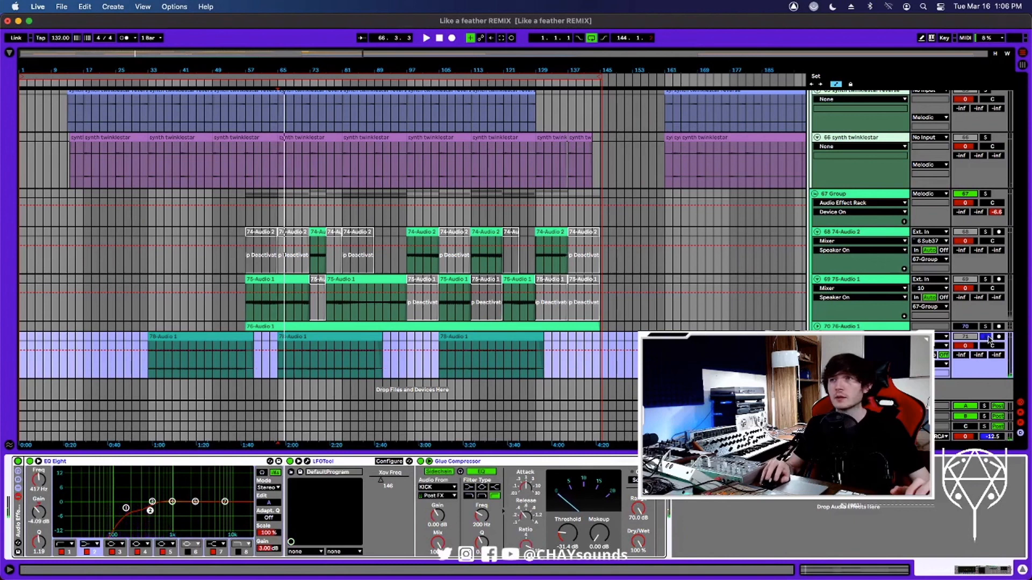
{"action": "left_click", "coordinate": [987, 337]}
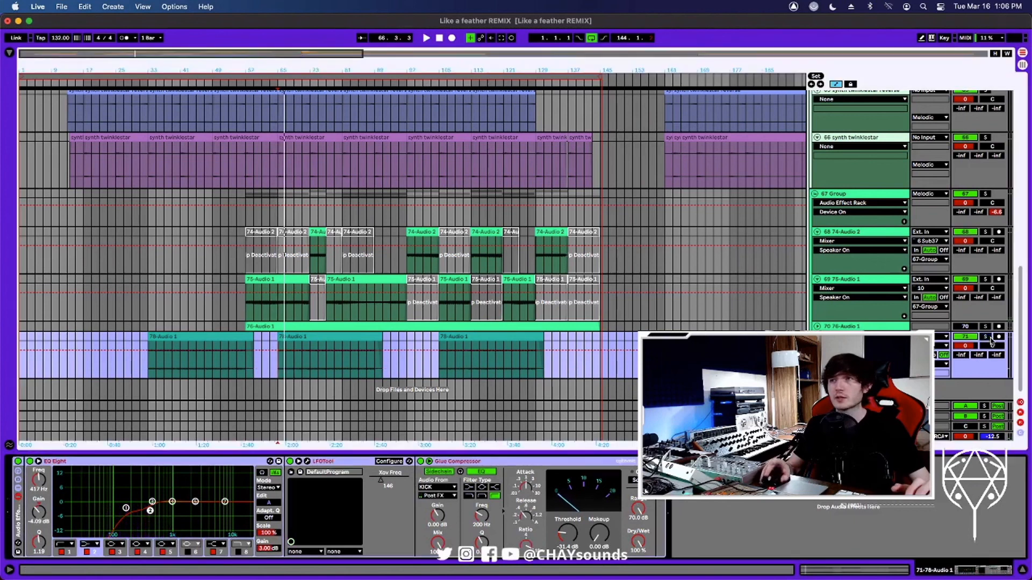
{"action": "left_click", "coordinate": [18, 461]}
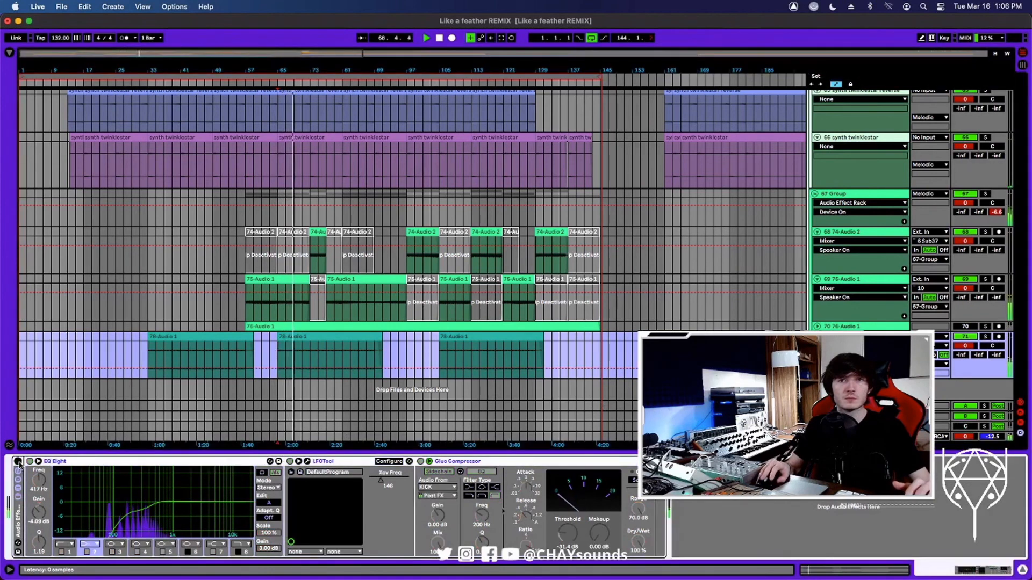
{"action": "left_click", "coordinate": [18, 462]}
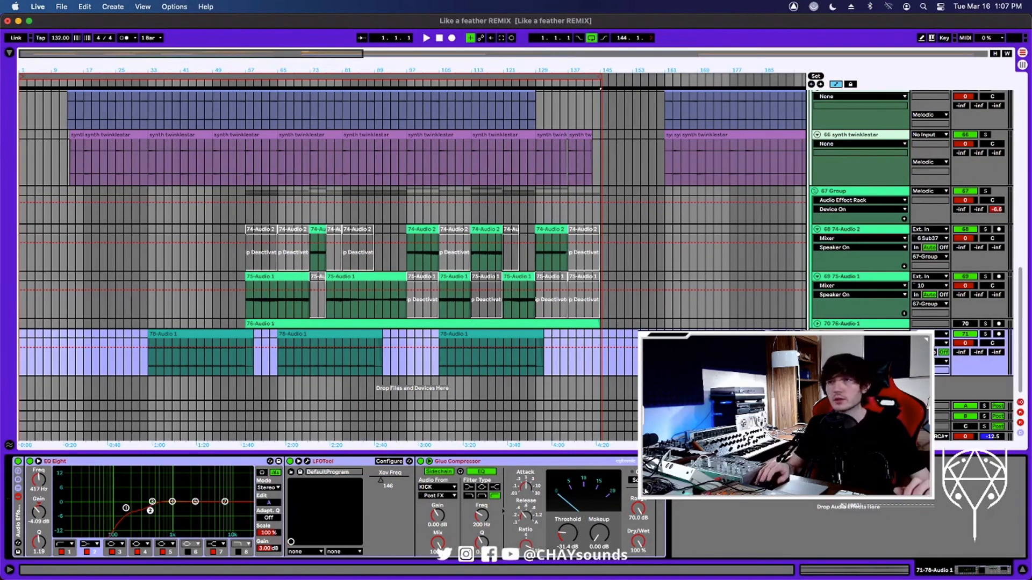
Examine the Delay, EQ Eight and Glue Compressor on the C-Ping Pong Dly return track.
{"action": "left_click", "coordinate": [860, 426]}
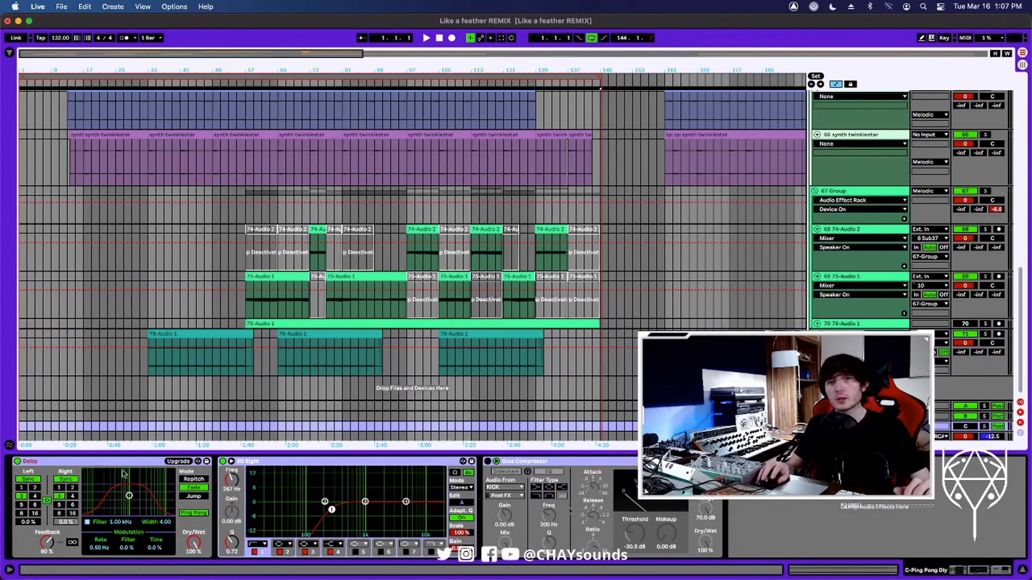
{"action": "left_click", "coordinate": [295, 461]}
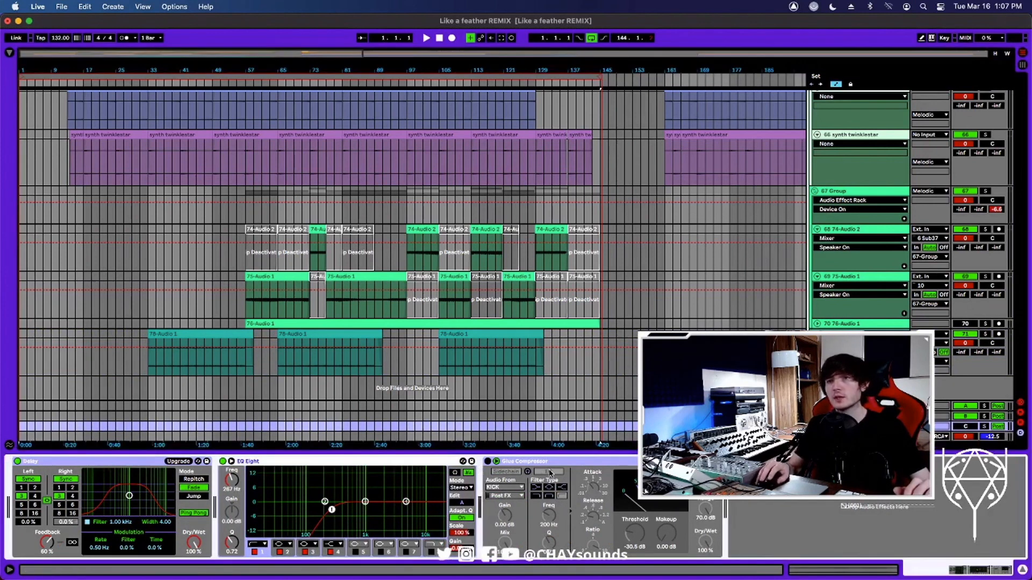
{"action": "left_click", "coordinate": [542, 464]}
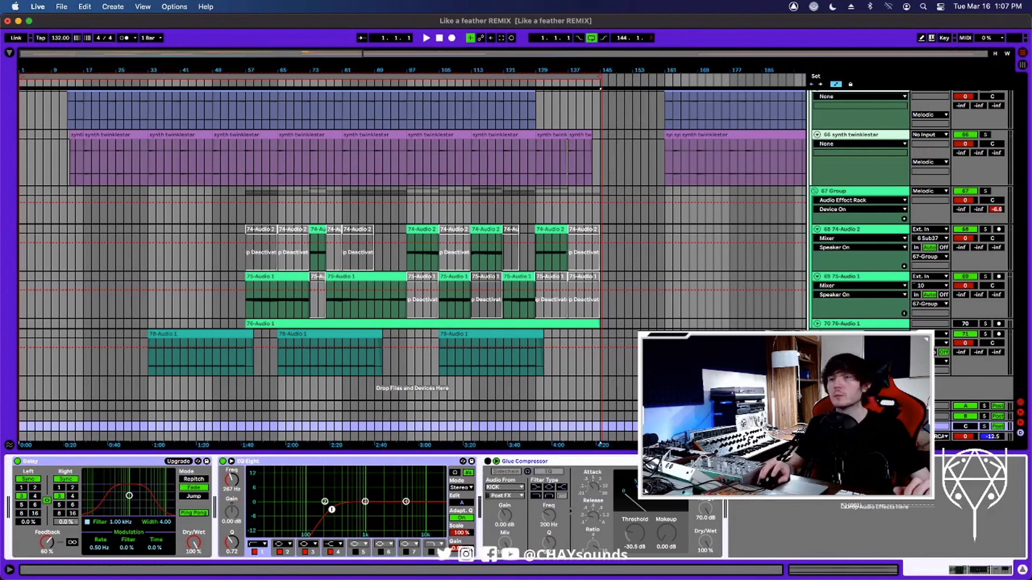
Locate the recorded Ping pong delay track in the Melodic group and examine its Glue Compressor.
{"action": "scroll", "coordinate": [870, 207], "scroll_direction": "up", "scroll_amount": 10}
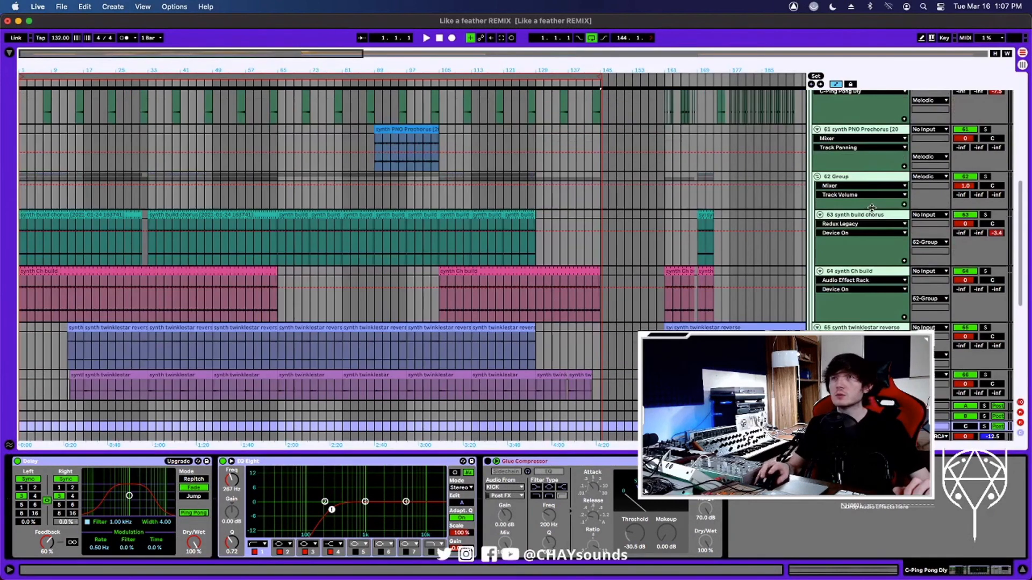
{"action": "scroll", "coordinate": [868, 218], "scroll_direction": "up", "scroll_amount": 5}
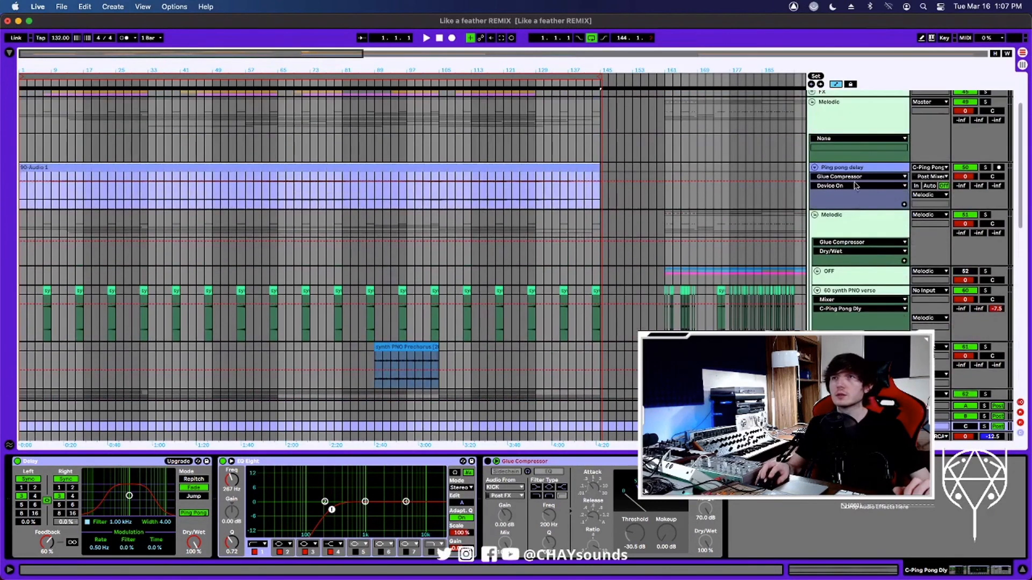
{"action": "left_click", "coordinate": [588, 165]}
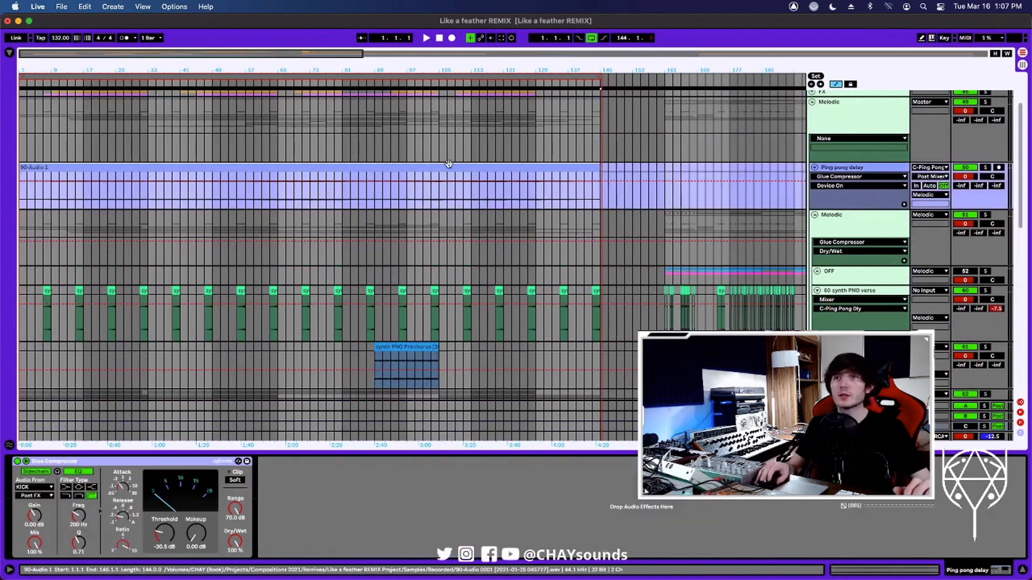
{"action": "left_click", "coordinate": [107, 464]}
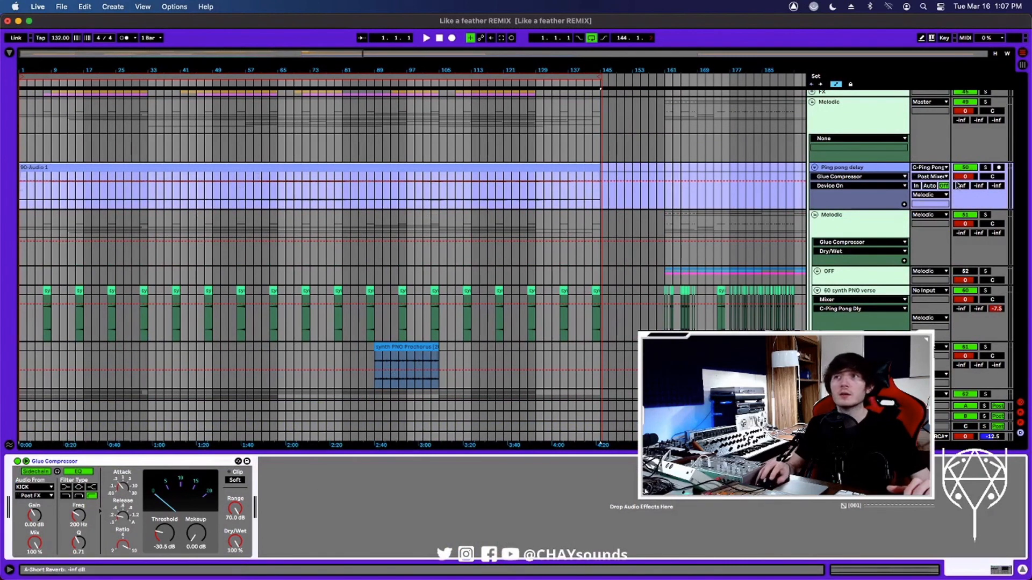
Solo the Ping pong delay track and play it from bar 27.
{"action": "left_click", "coordinate": [985, 167]}
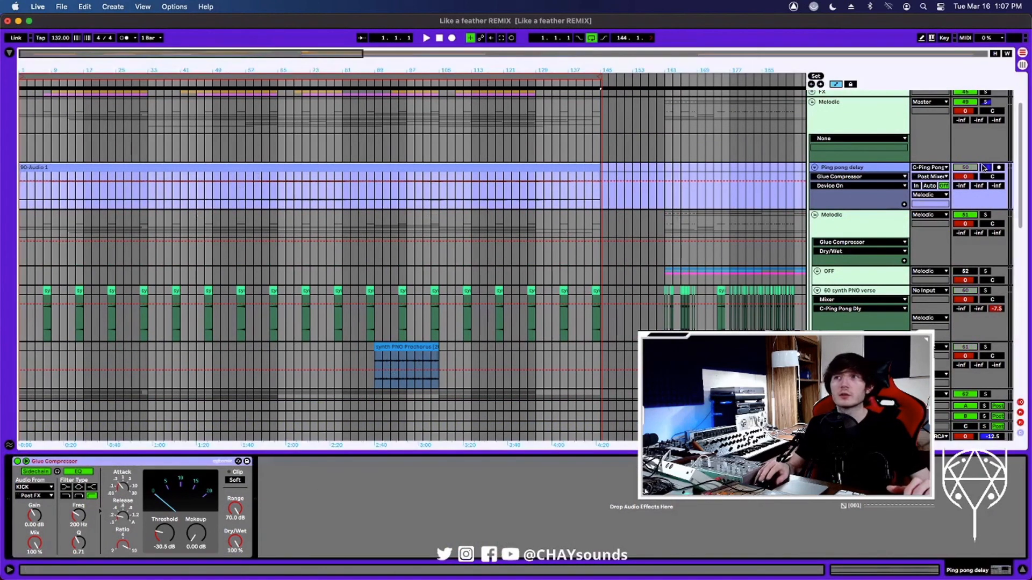
{"action": "left_click", "coordinate": [127, 199]}
{"action": "key", "text": "space"}
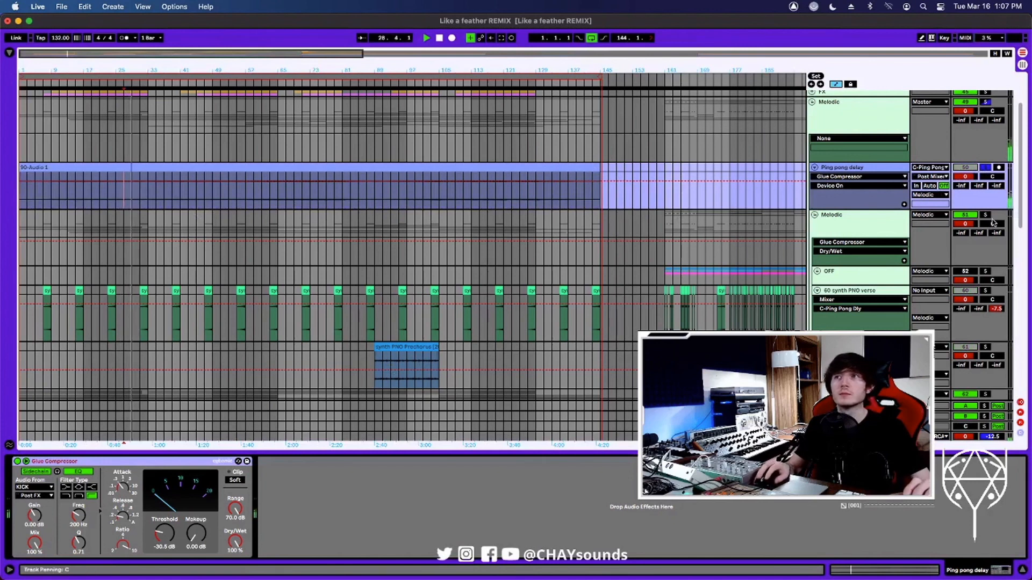
Solo the Melodic group and play it from bar 27 while muting and unmuting the Ping pong delay track.
{"action": "left_click", "coordinate": [985, 103]}
{"action": "key", "text": "space"}
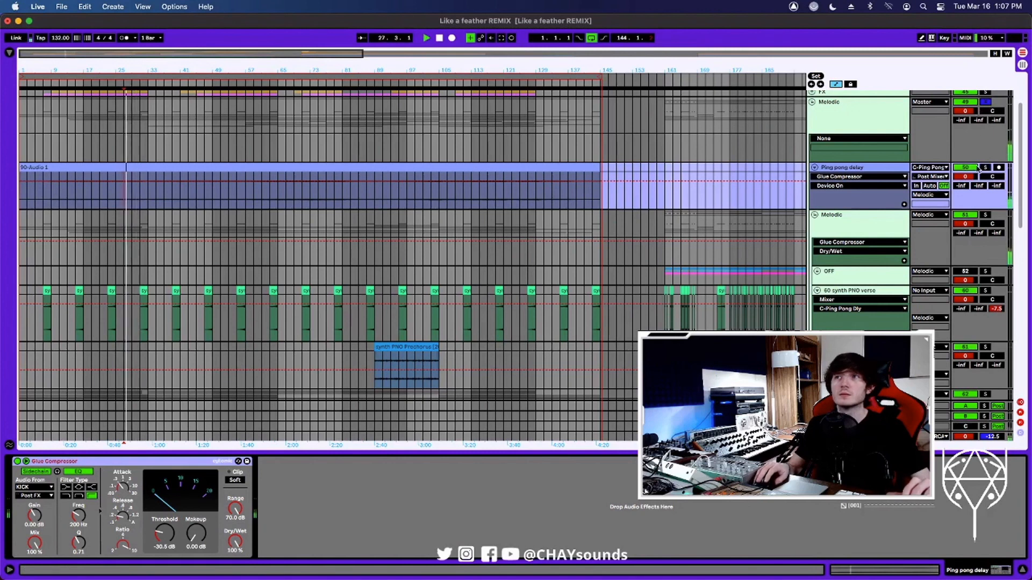
{"action": "left_click", "coordinate": [974, 167]}
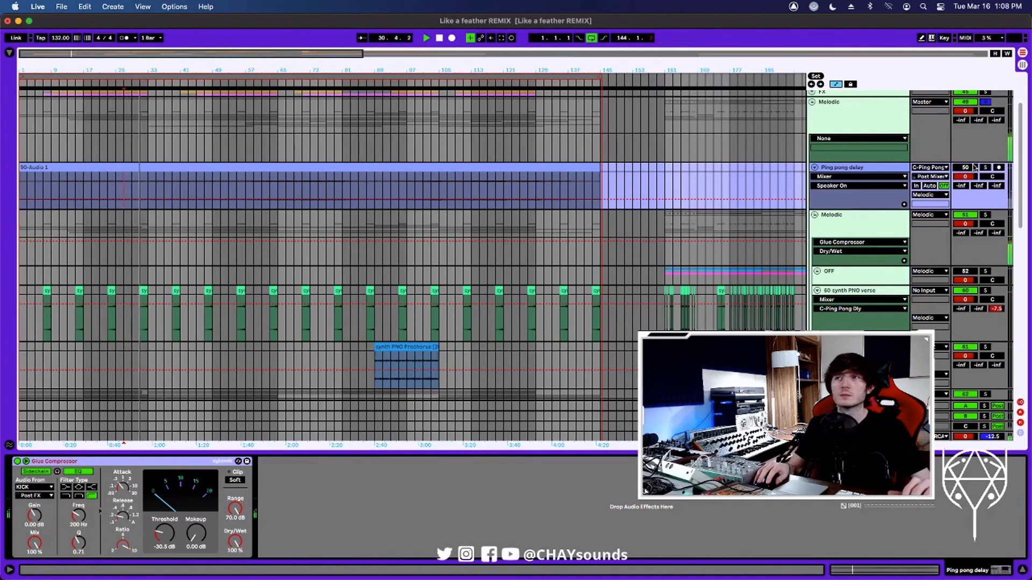
{"action": "left_click", "coordinate": [974, 167]}
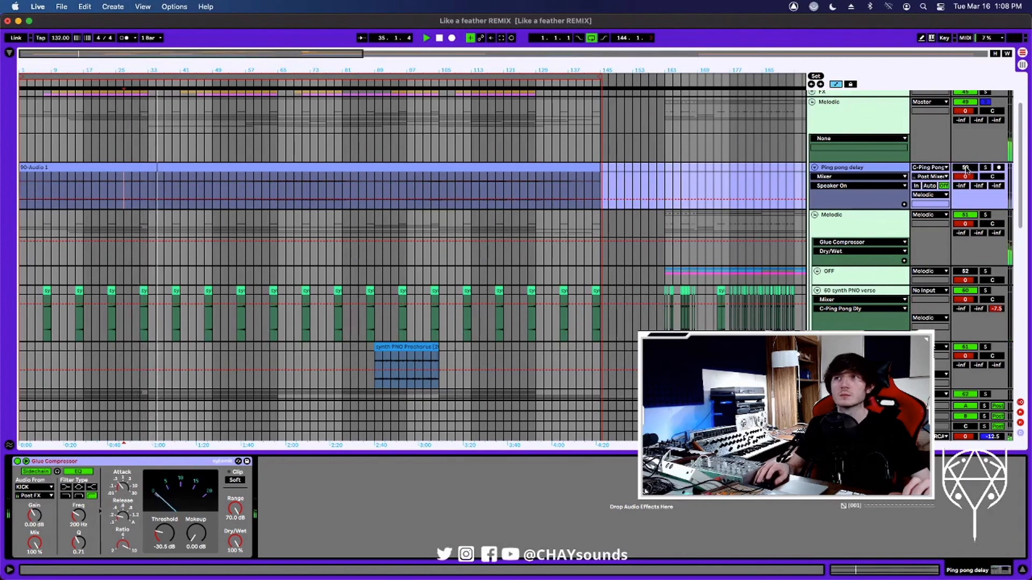
{"action": "scroll", "coordinate": [903, 179], "scroll_direction": "up", "scroll_amount": 3}
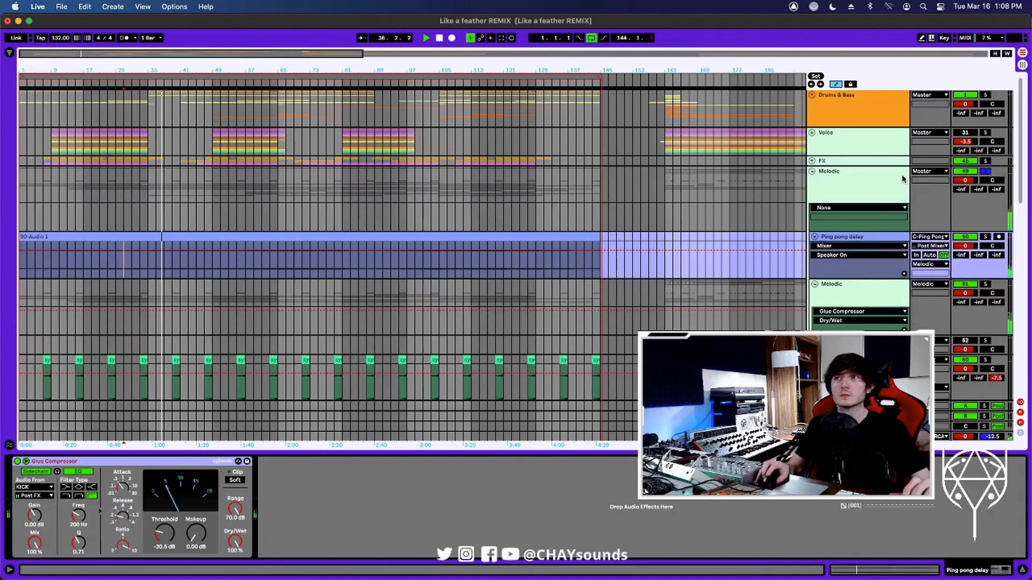